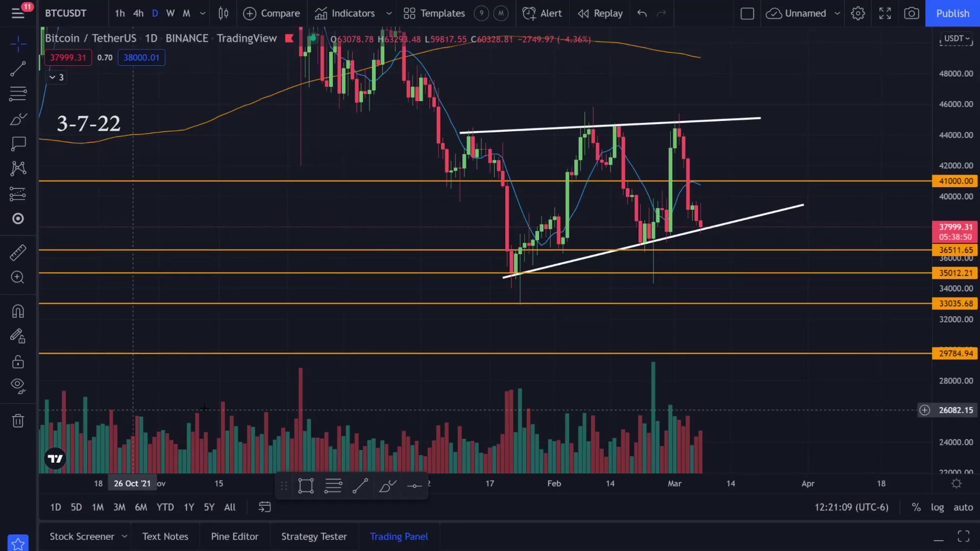
With the Brush tool, circle the highs touching the upper white trendline and the January and late-February lows at the lower one.
scroll(595, 325, up, 3)
scroll(698, 325, down, 1)
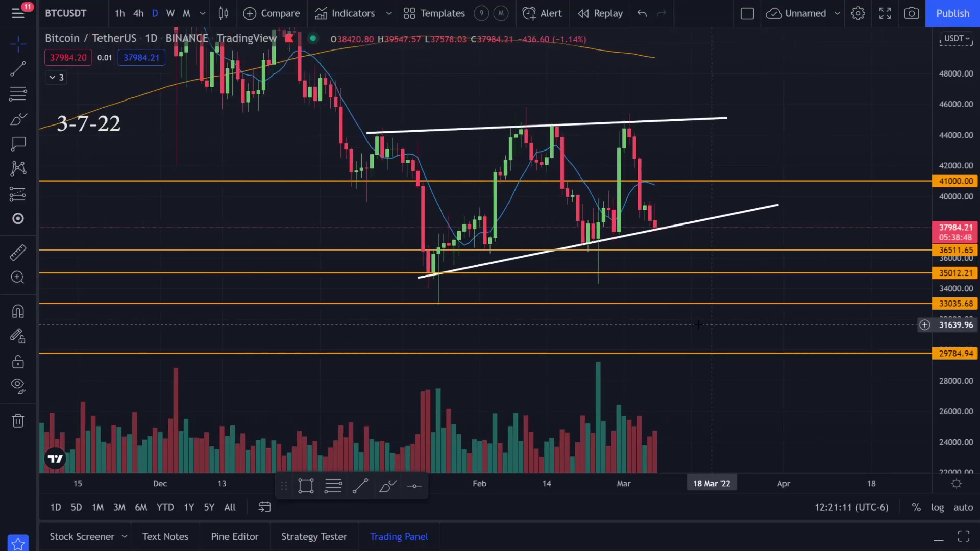
click(18, 118)
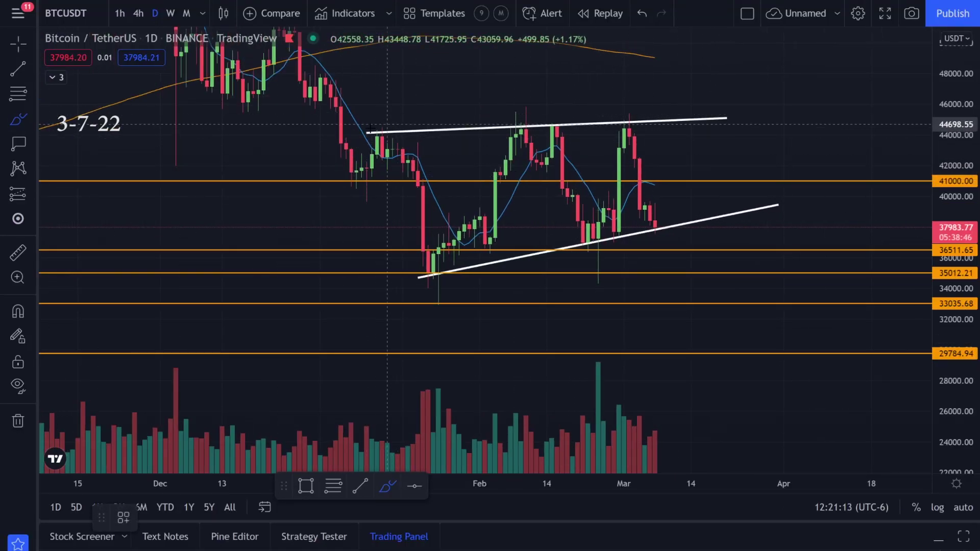
drag(388, 128, 381, 130)
drag(538, 122, 559, 122)
drag(434, 260, 438, 260)
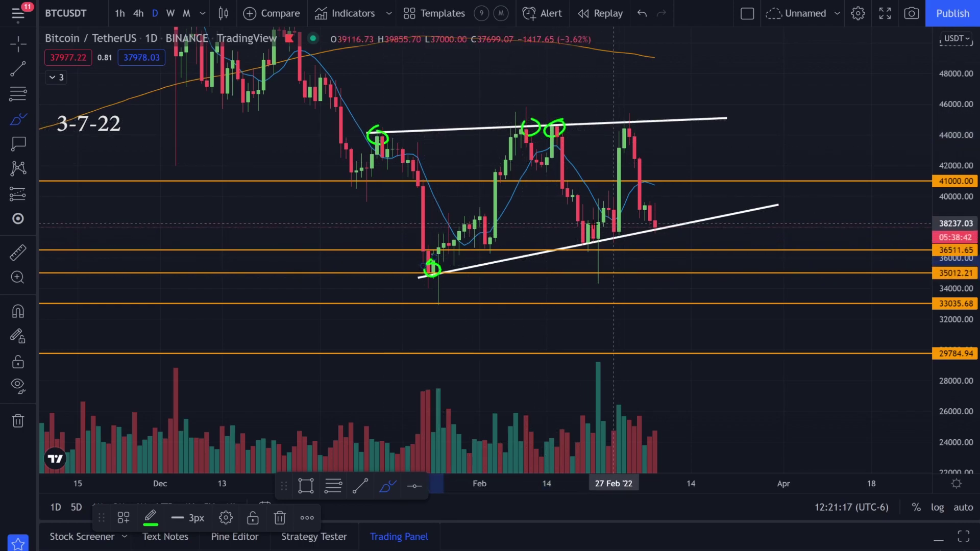
drag(596, 225, 588, 229)
mouse_move(367, 152)
mouse_down()
mouse_move(388, 122)
mouse_move(415, 220)
mouse_move(510, 145)
mouse_move(547, 162)
mouse_up()
key(ctrl+z)
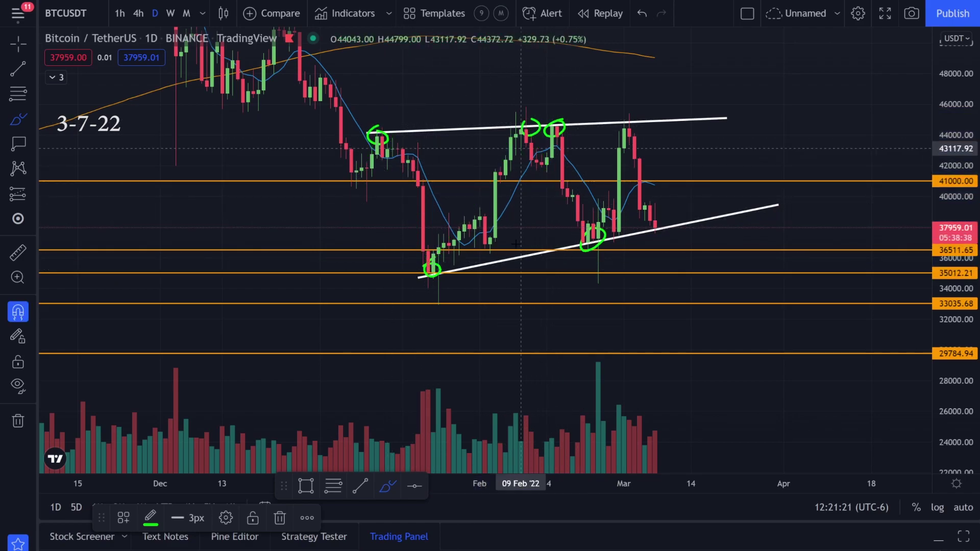
Brush the rallies rising from the January and late-February lows, and undo the brush marks.
drag(424, 266, 505, 147)
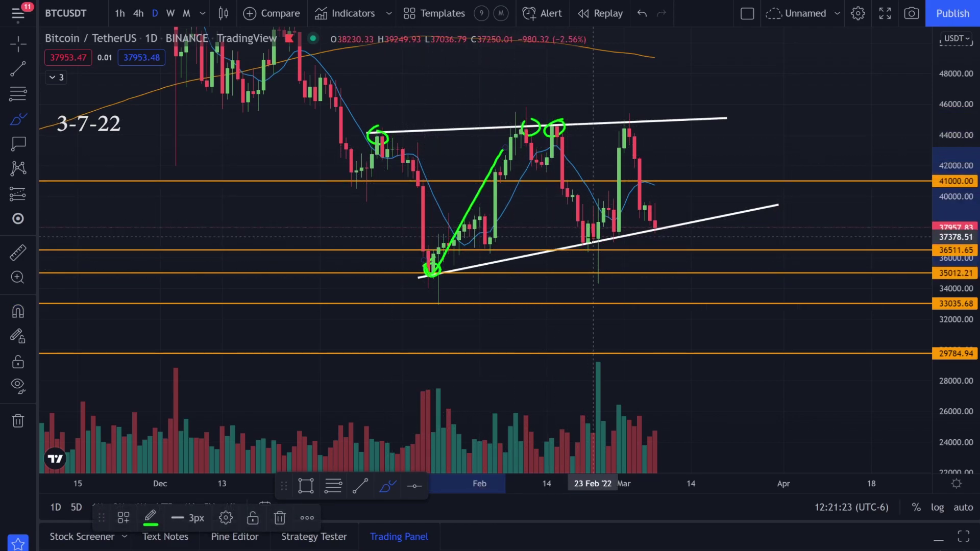
drag(592, 241, 619, 160)
key(ctrl+z)
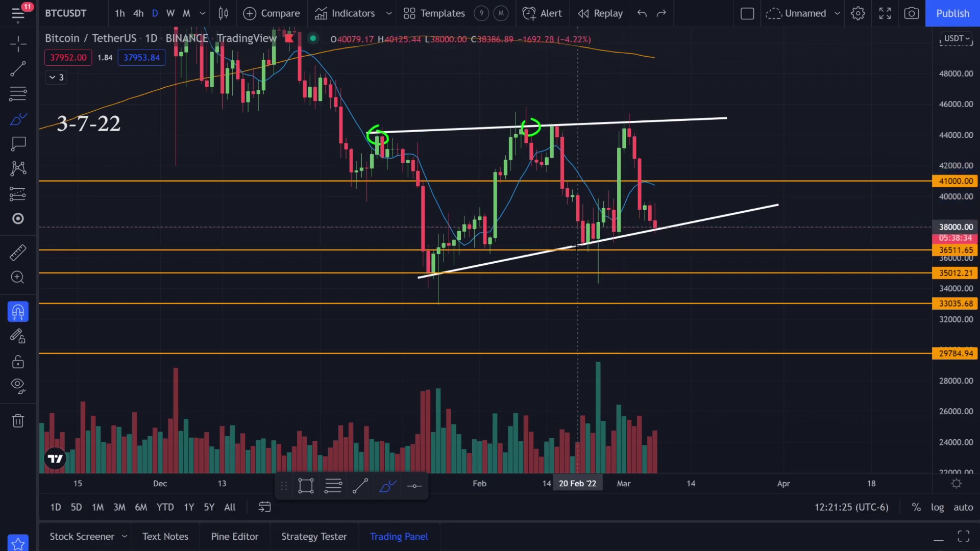
Trace the upper and lower white trendlines with the brush, and undo both strokes.
drag(365, 134, 706, 116)
drag(422, 279, 722, 199)
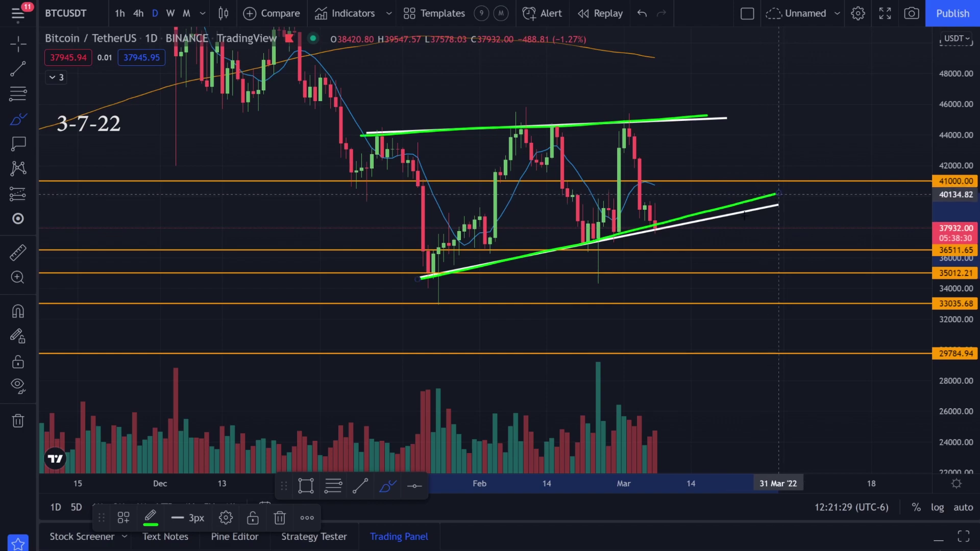
key(ctrl+z)
key(ctrl+z)
Sketch a breakout curve above the upper trendline and a breakdown curve from near 41000, and undo the latter.
drag(653, 146, 682, 67)
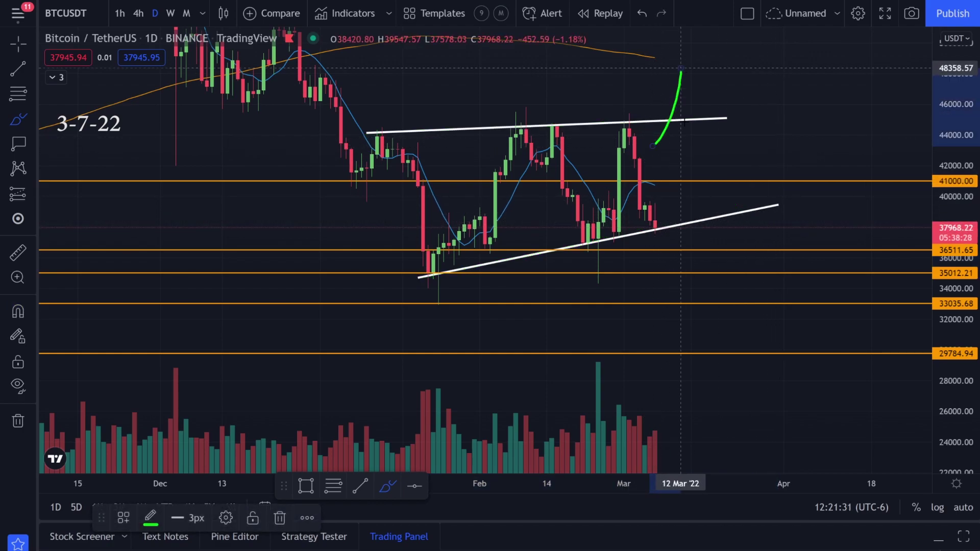
drag(656, 187, 686, 254)
key(ctrl+z)
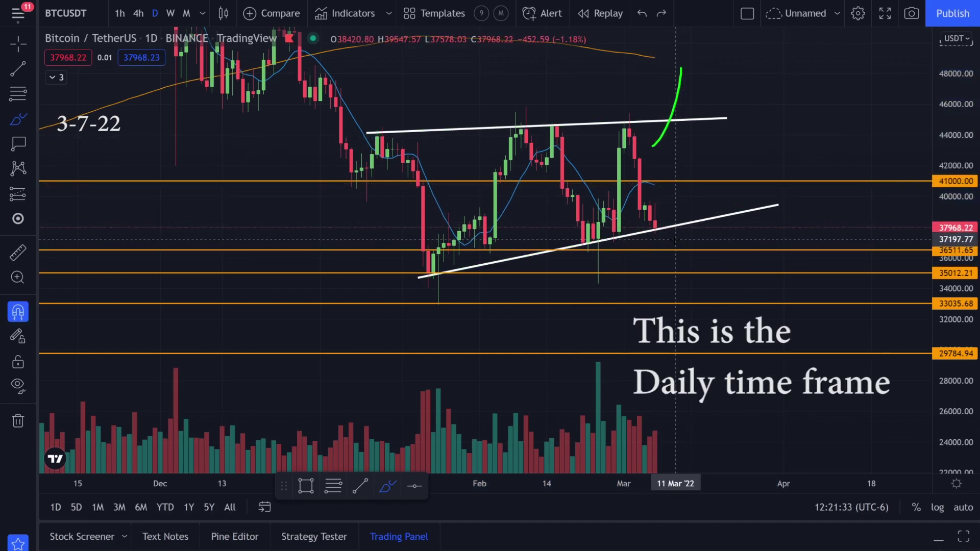
Brush the price swings between the trendlines with a projected rebound to the upper one, and undo these strokes.
mouse_move(391, 148)
mouse_down()
mouse_move(462, 237)
mouse_move(542, 149)
mouse_move(620, 148)
mouse_move(657, 225)
mouse_up()
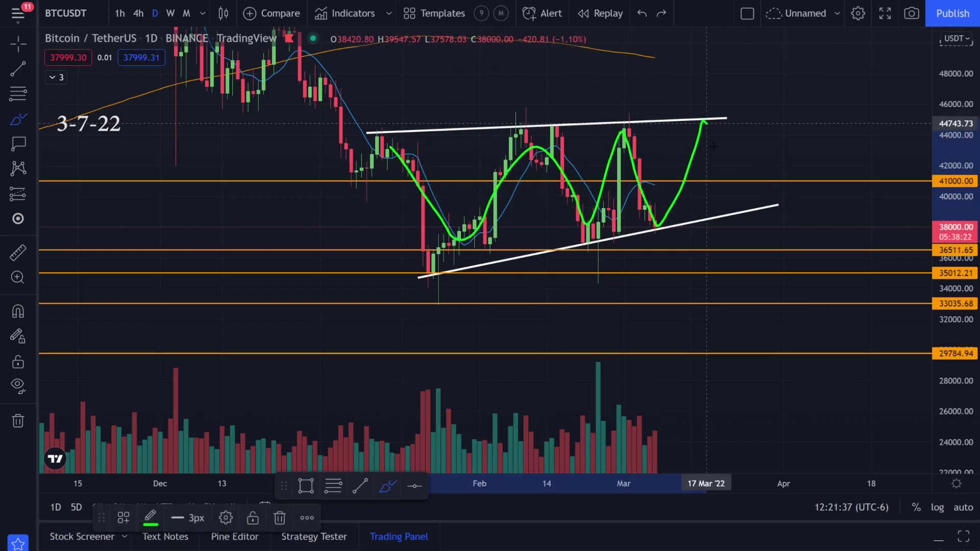
key(ctrl+z)
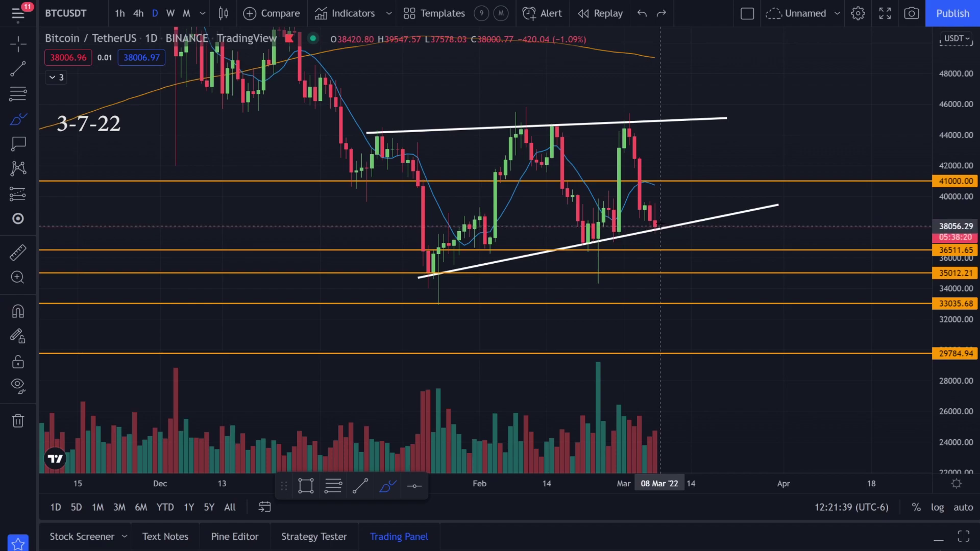
mouse_move(653, 219)
mouse_down()
mouse_move(645, 231)
mouse_move(680, 176)
mouse_move(697, 110)
mouse_up()
key(ctrl+z)
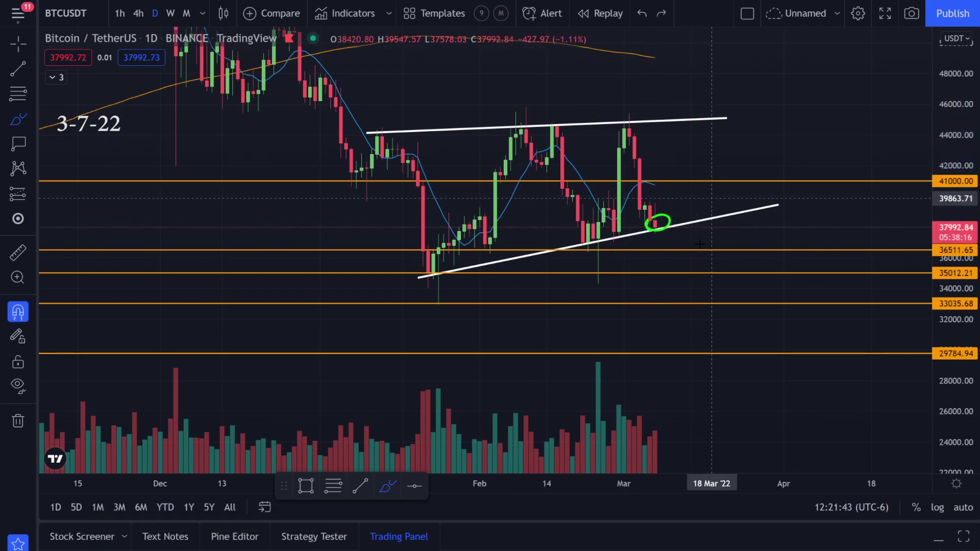
Mark the current candle at the lower trendline and sketch a drop toward 35012.21, undoing the brush marks.
drag(655, 218, 655, 220)
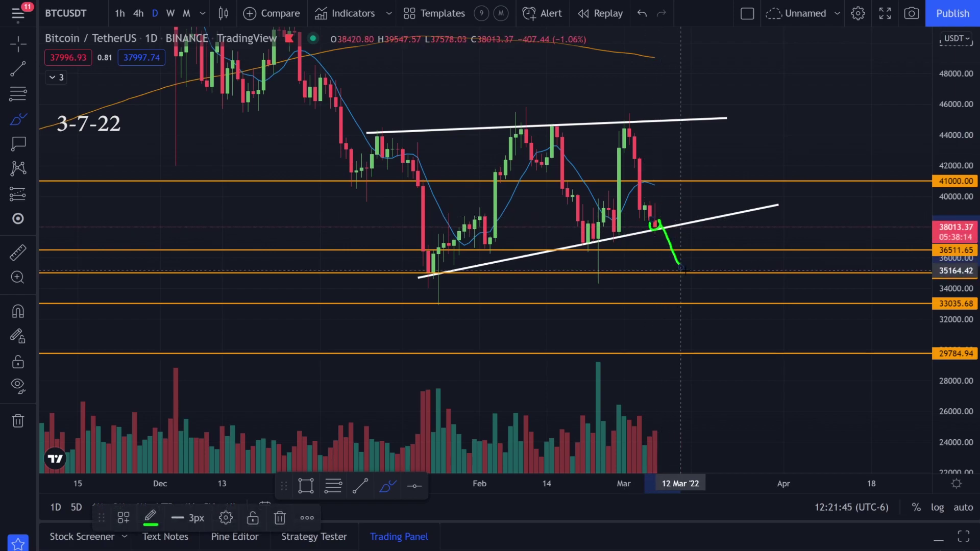
key(ctrl+z)
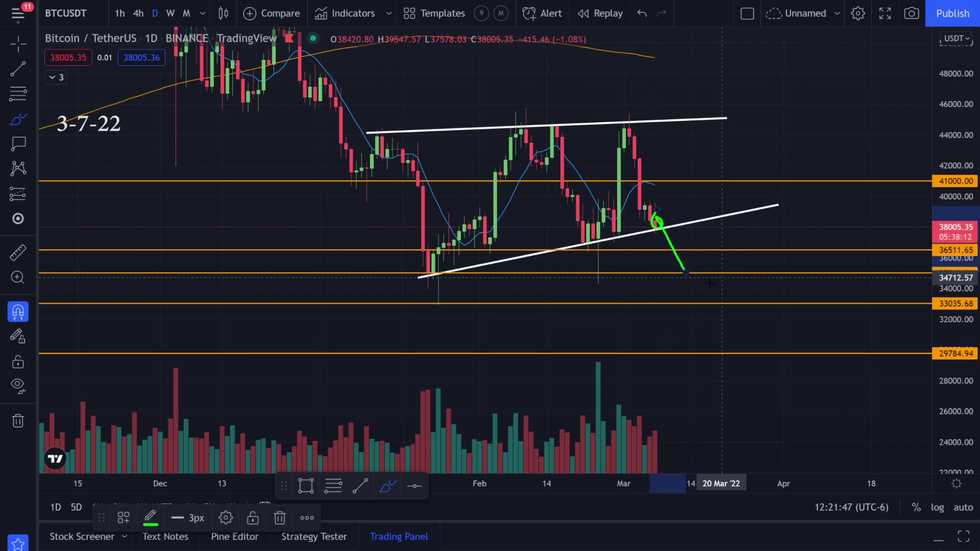
key(ctrl+z)
drag(645, 221, 664, 220)
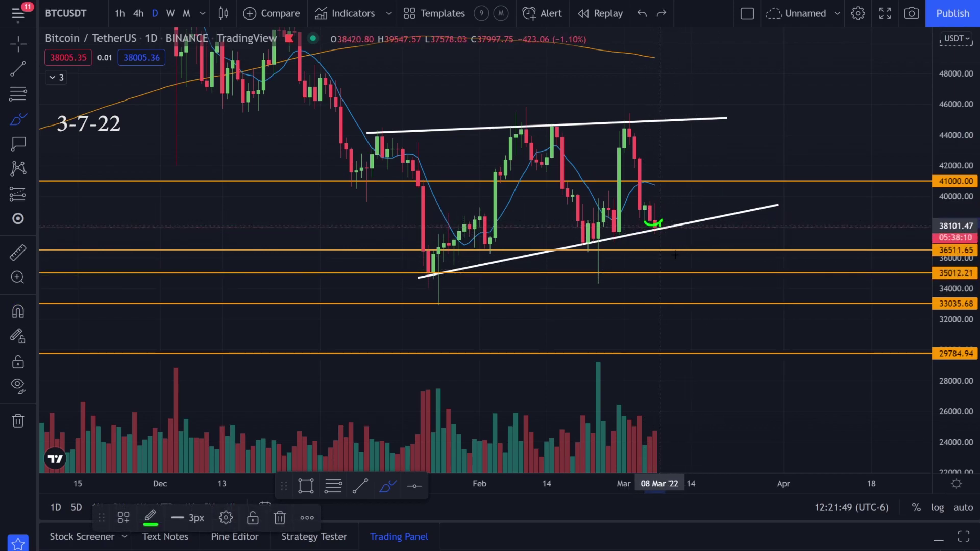
key(ctrl+z)
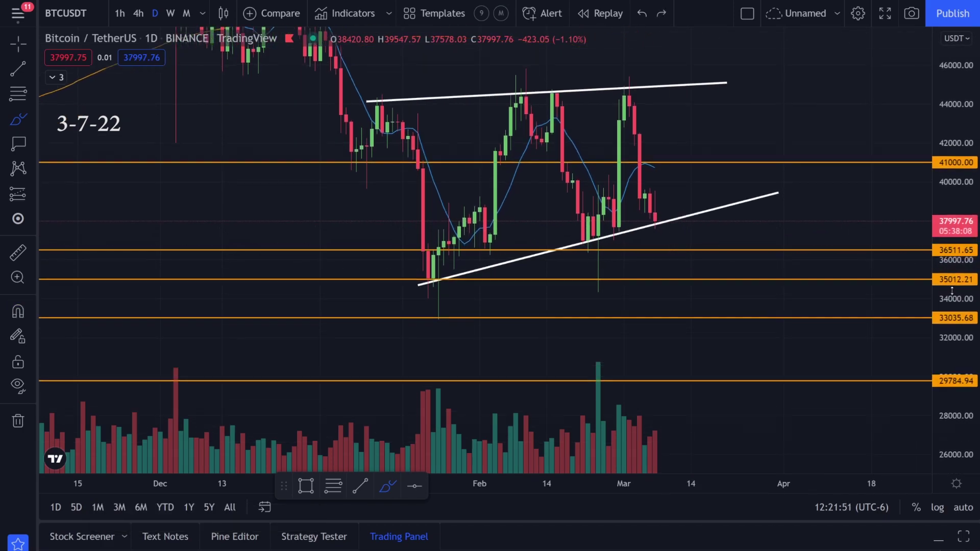
Circle the area below the lower trendline between 36511.65 and 33035.68, and undo the extra stroke near the 41000 level.
mouse_move(693, 234)
mouse_down()
mouse_move(607, 242)
mouse_move(716, 270)
mouse_up()
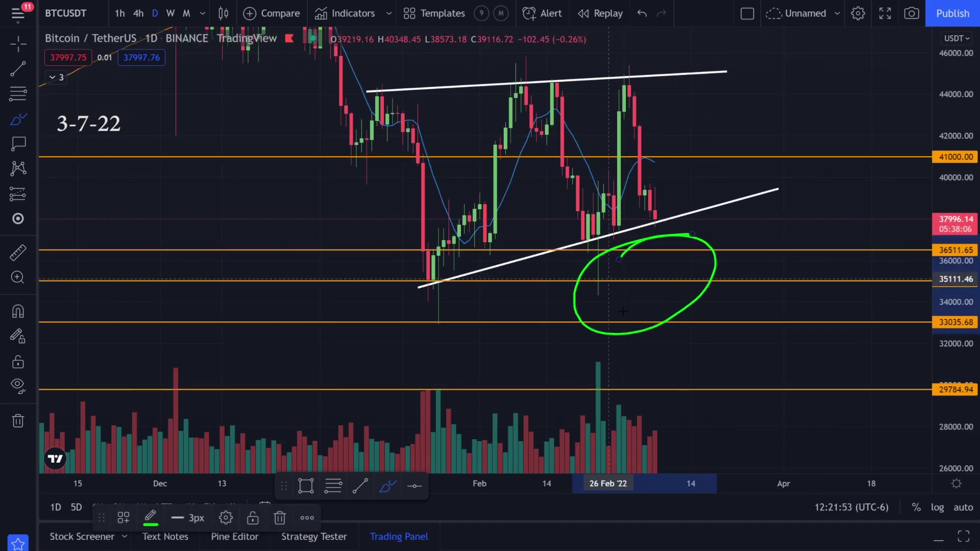
mouse_move(642, 157)
mouse_down()
mouse_move(700, 152)
mouse_move(651, 147)
mouse_up()
key(ctrl+z)
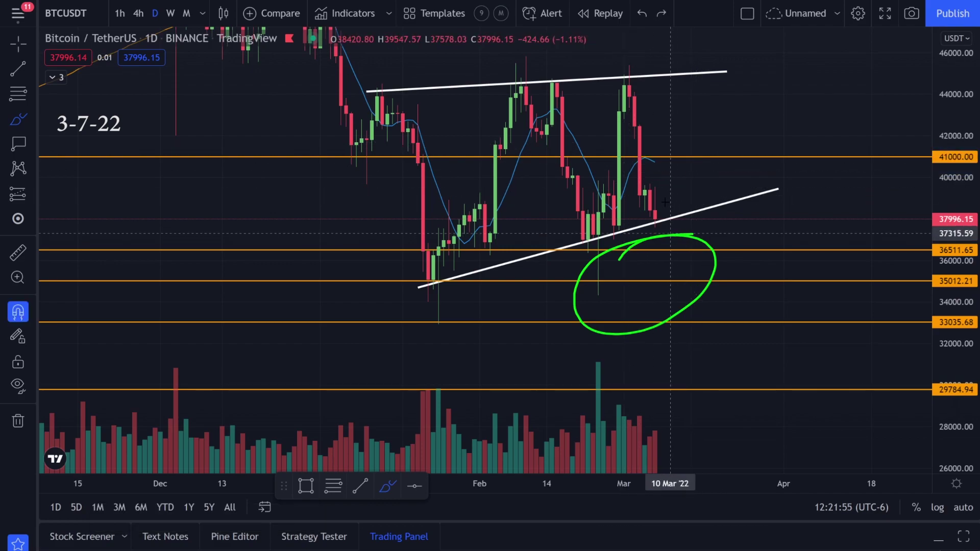
Switch the chart to the 4-hour interval and delete the lower white trendline.
click(138, 14)
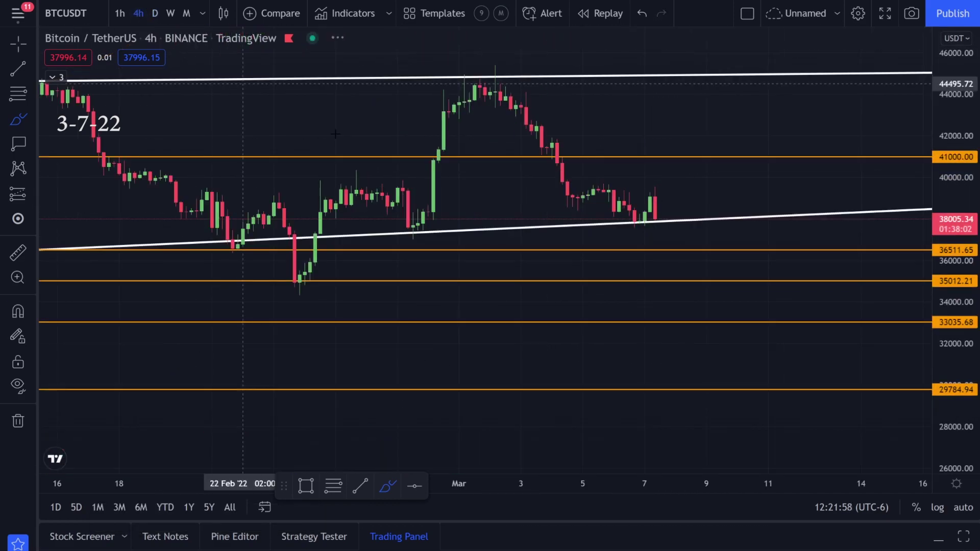
scroll(525, 193, down, 5)
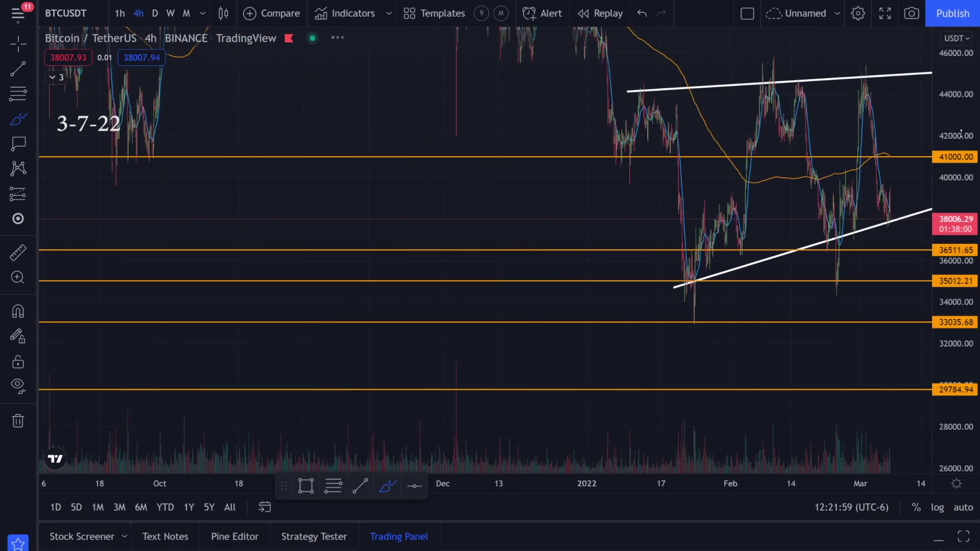
drag(519, 238, 293, 212)
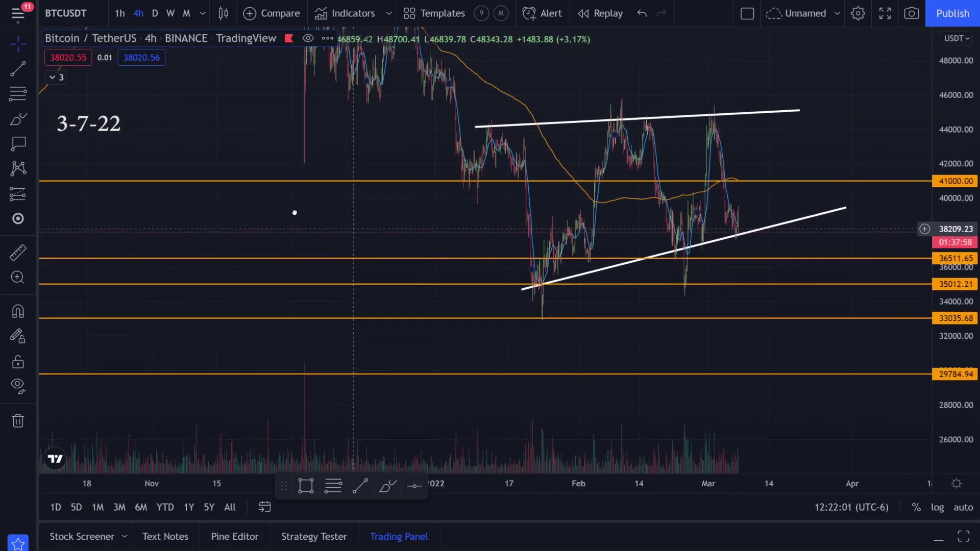
drag(627, 218, 634, 240)
key(Delete)
drag(680, 213, 646, 200)
scroll(645, 204, up, 5)
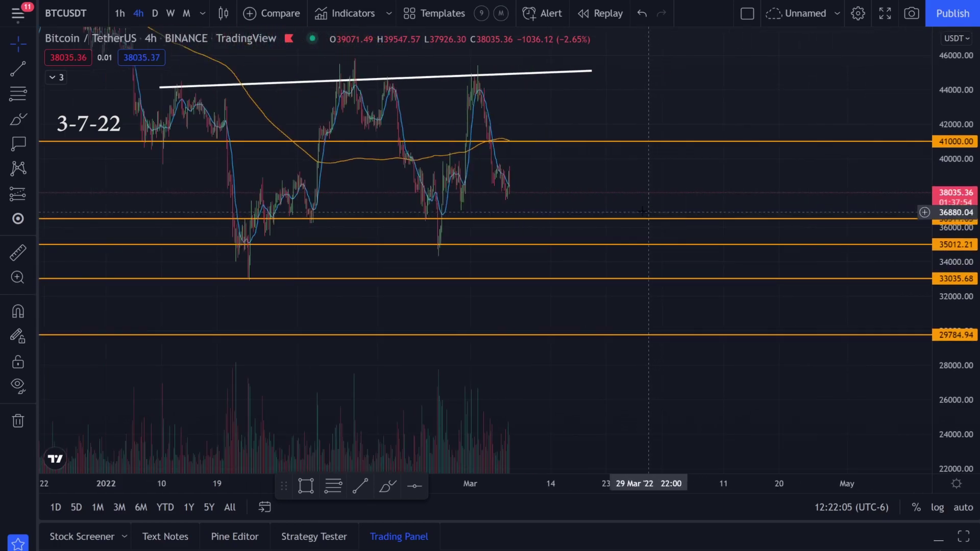
Circle the January, early-February and late-February lows on the 4-hour chart, and undo the brush marks.
drag(538, 192, 736, 195)
drag(454, 201, 536, 200)
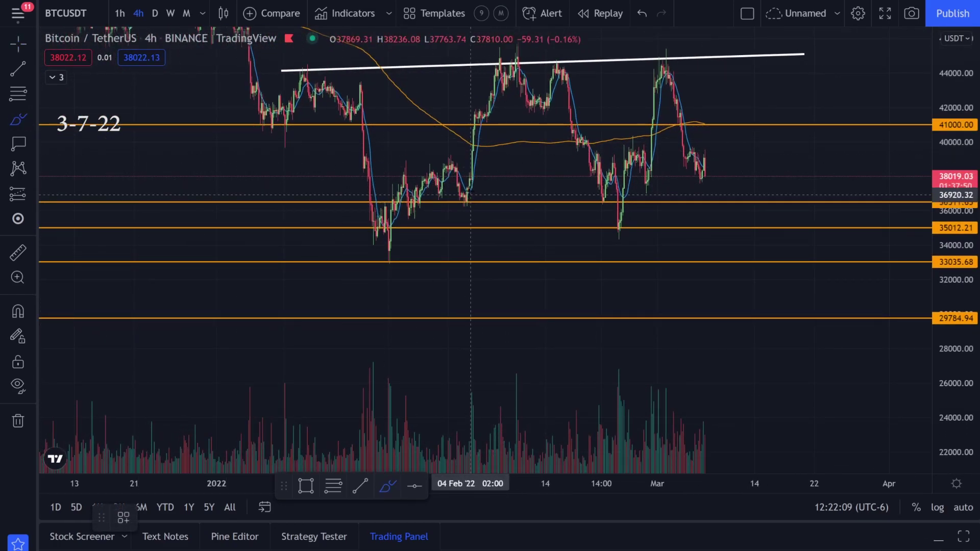
drag(466, 190, 463, 211)
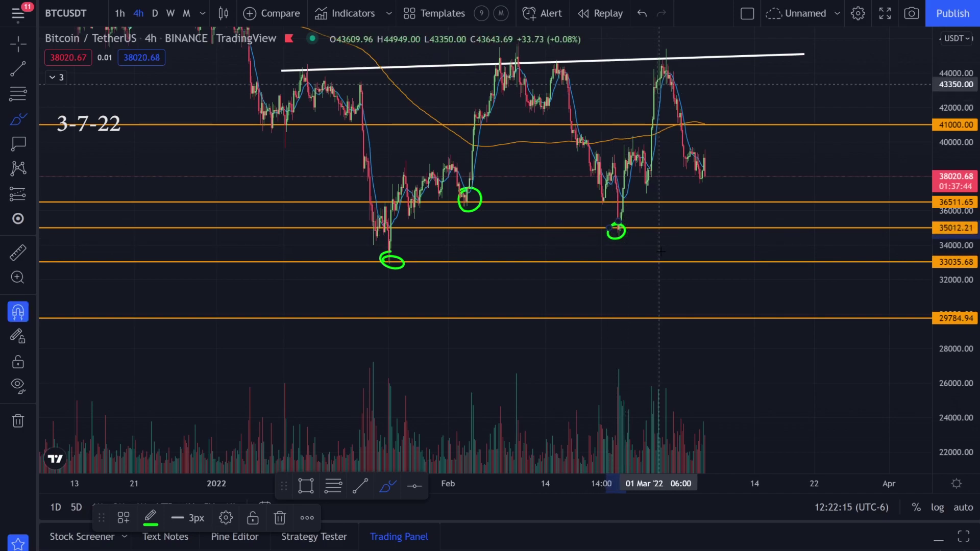
key(ctrl+z)
key(ctrl+z)
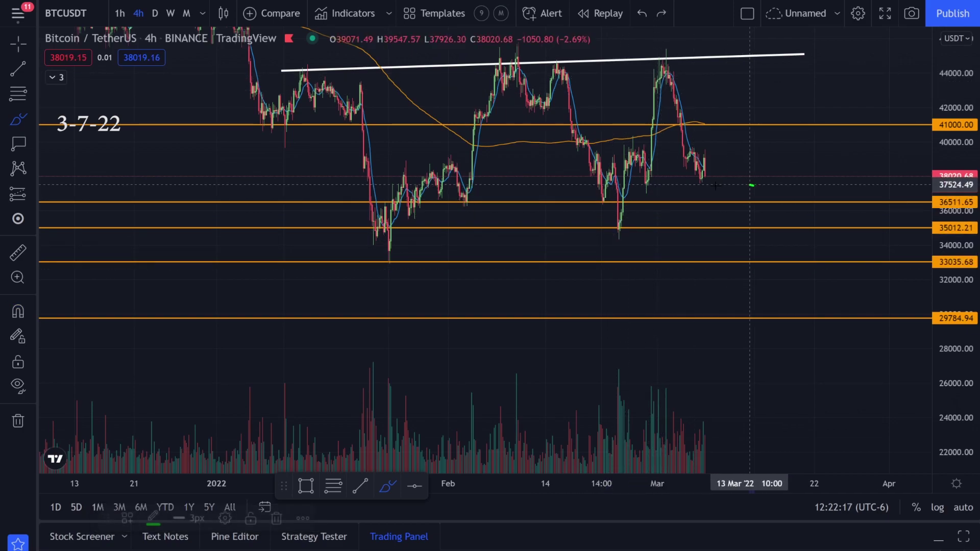
mouse_move(752, 185)
mouse_down()
mouse_move(661, 332)
mouse_move(827, 214)
mouse_move(765, 186)
mouse_up()
key(ctrl+z)
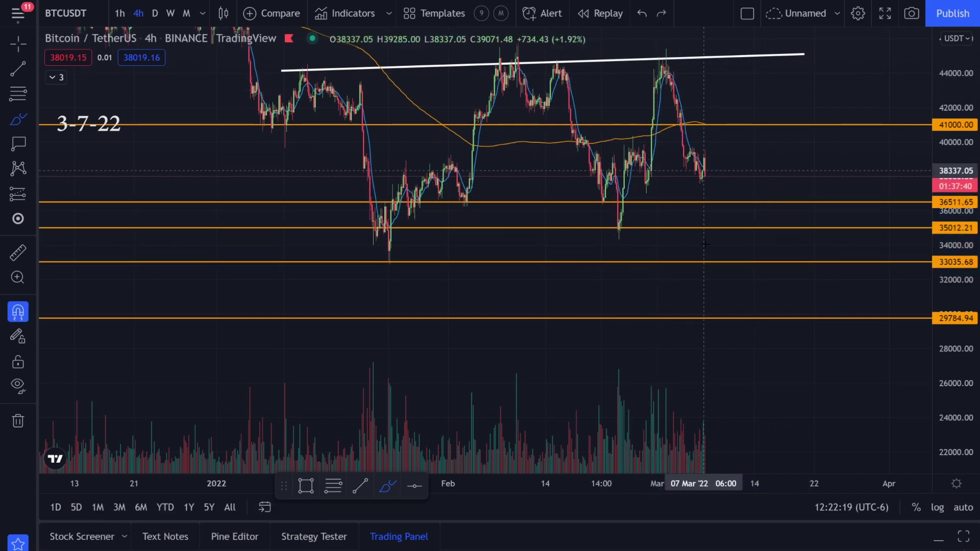
Undo the recent changes back to before the lower white trendline was deleted.
click(155, 13)
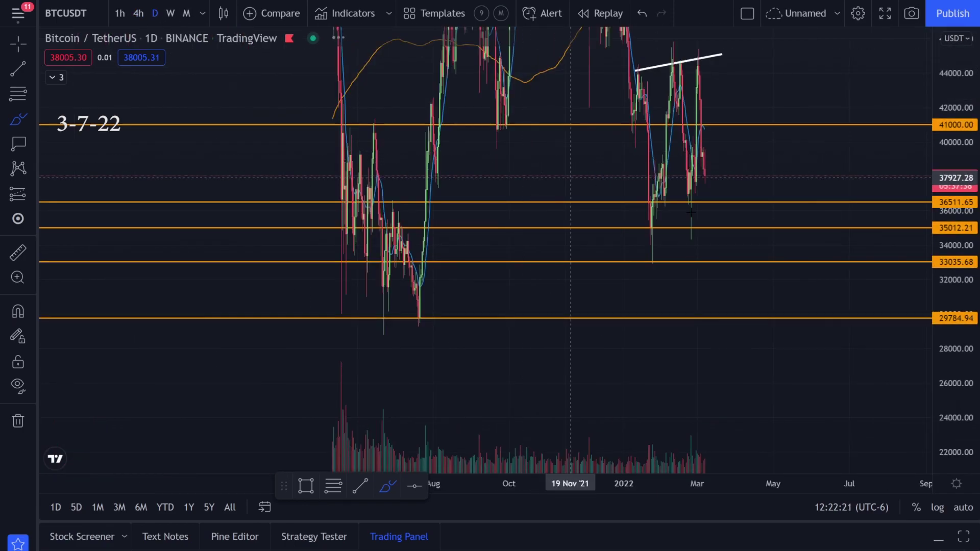
key(ctrl+z)
key(ctrl+z)
key(ctrl+z)
key(ctrl+z)
key(ctrl+z)
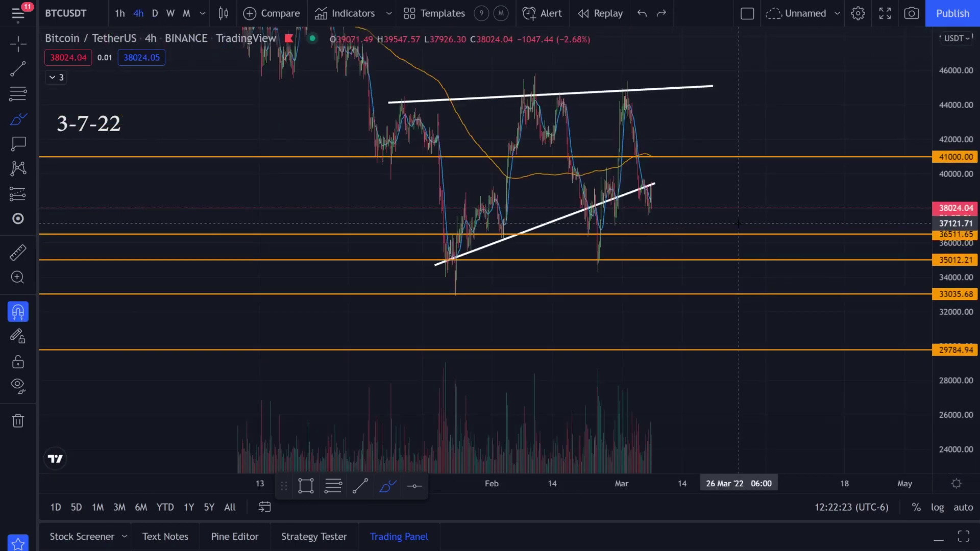
Switch the chart to the daily interval and bring the candles between the two white trendlines into view.
scroll(735, 223, down, 2)
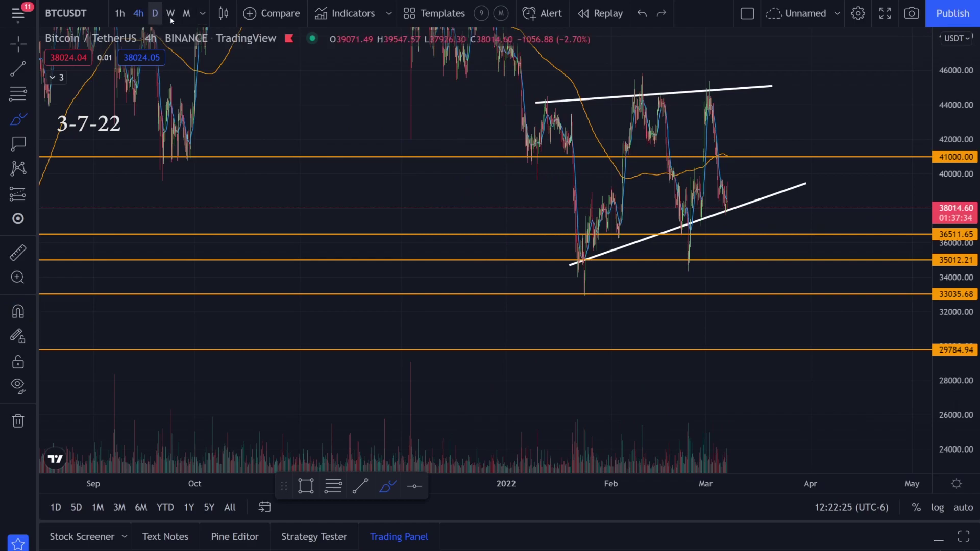
click(154, 14)
scroll(260, 127, up, 5)
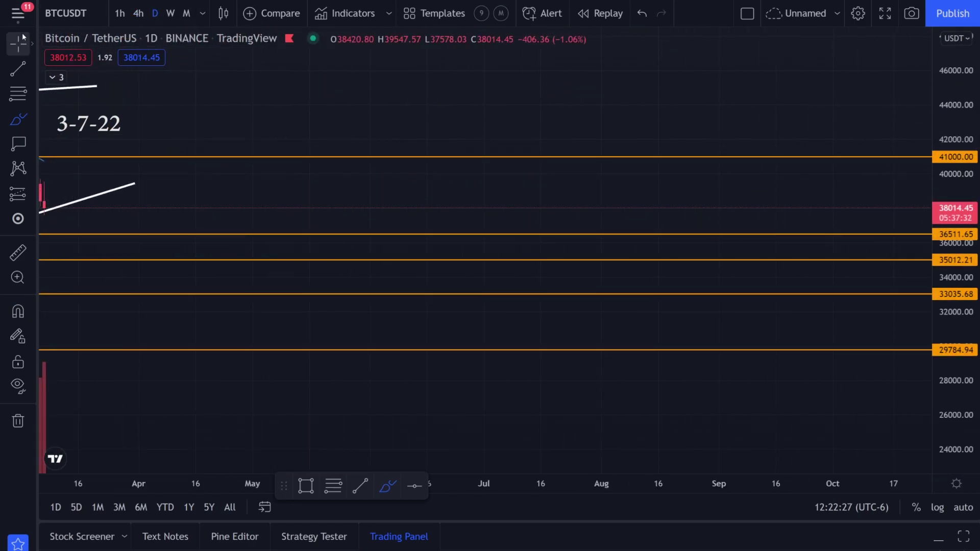
drag(240, 113, 590, 104)
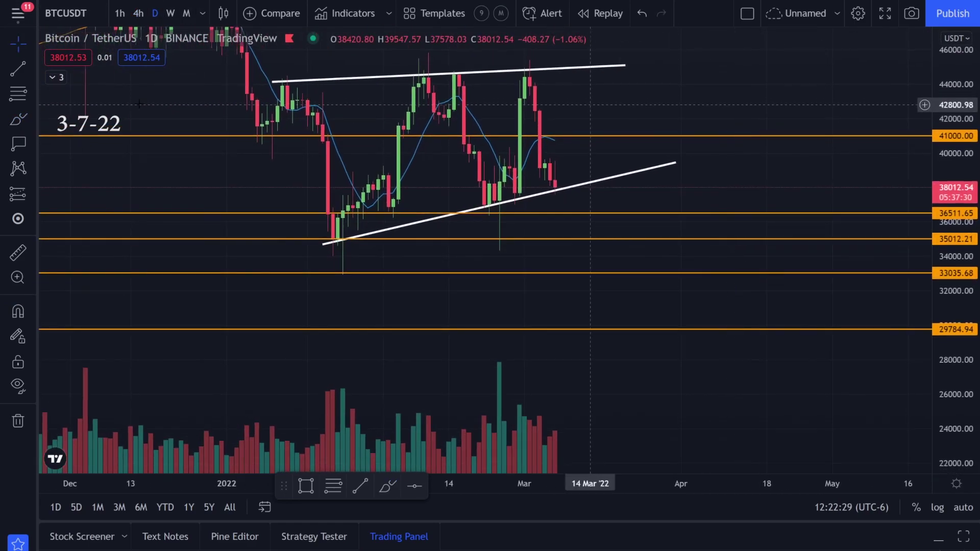
Circle the late-February and January candle bodies at the lower trendline, and undo the circles.
click(494, 191)
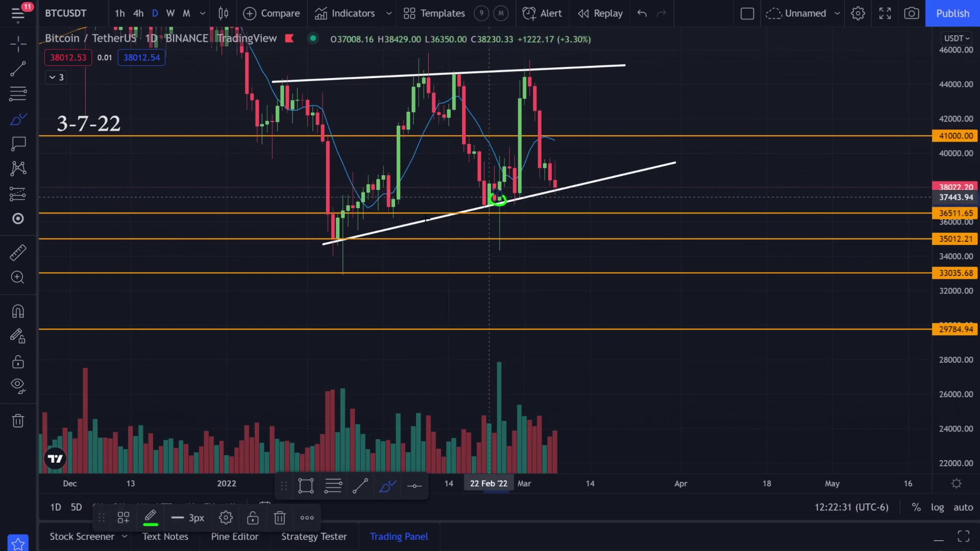
drag(335, 228, 341, 234)
key(ctrl+z)
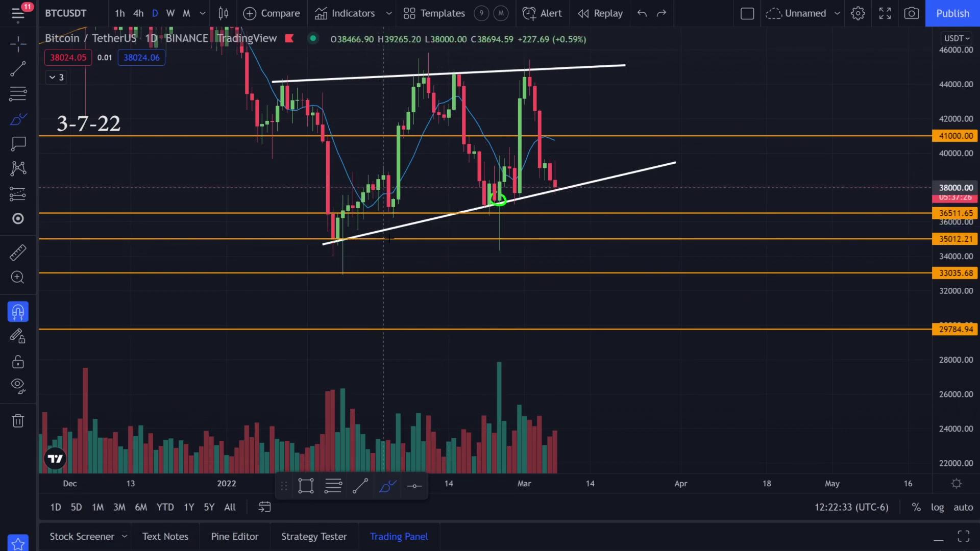
key(ctrl+z)
Sketch the dips below support and rebounds at the late-January and 24 February lows, and undo the brush strokes.
drag(328, 210, 349, 279)
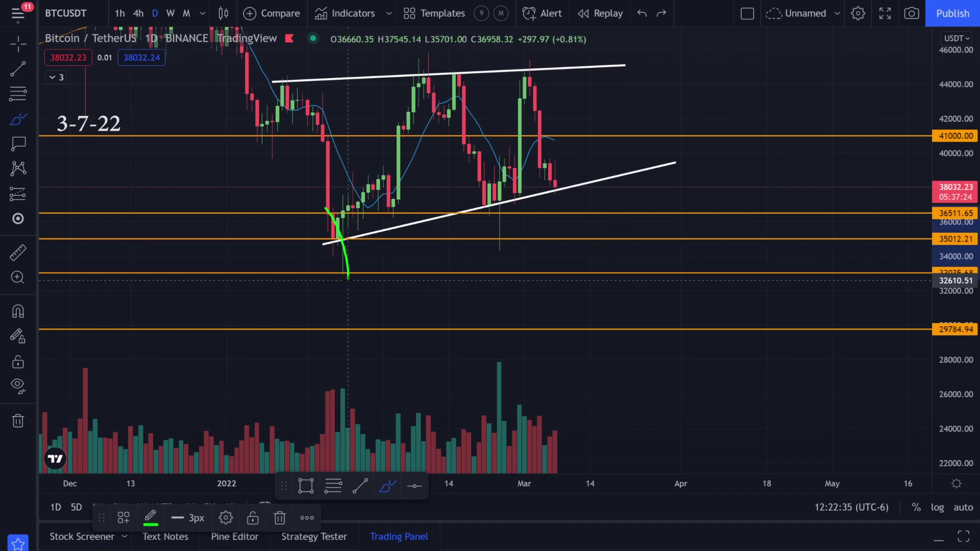
drag(485, 179, 499, 247)
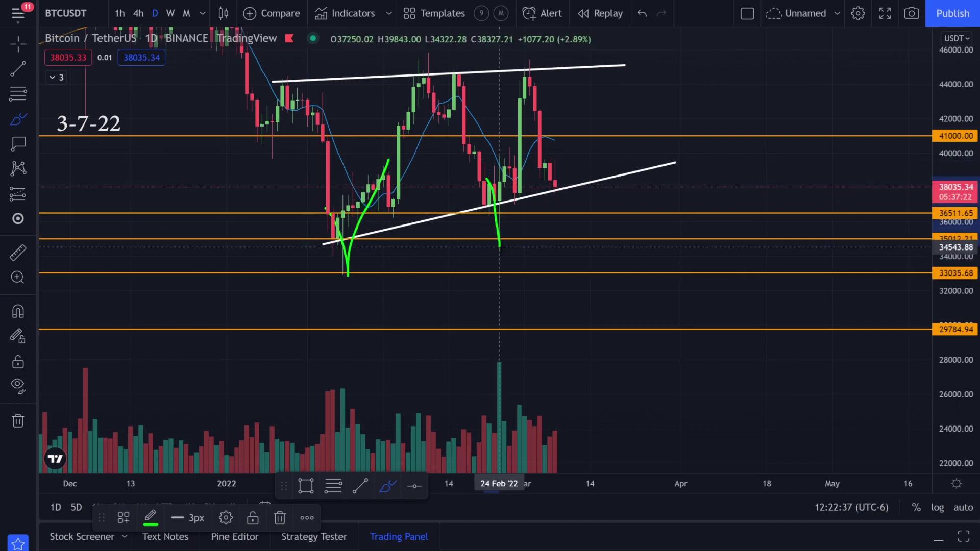
drag(505, 206, 528, 135)
key(ctrl+z)
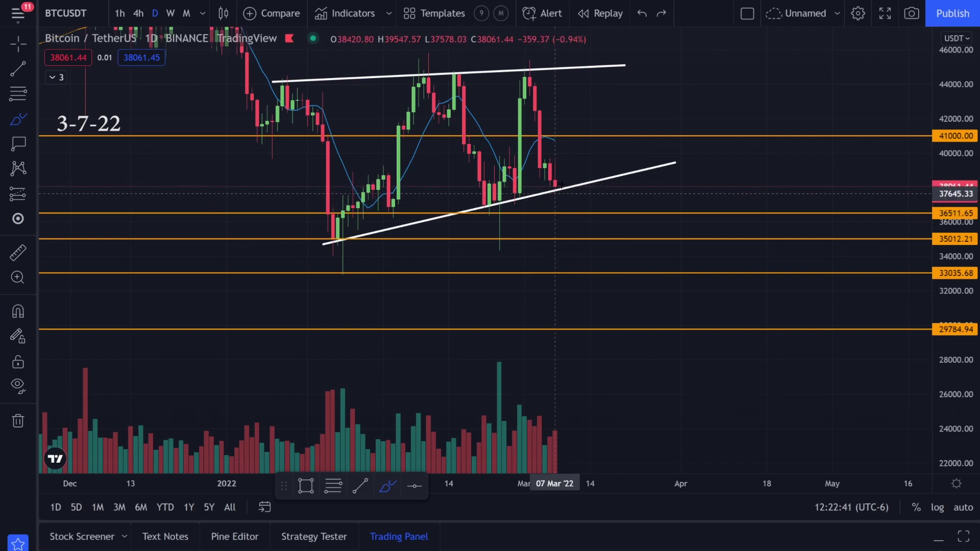
Sketch a fall from the latest candle to about 35,000 and a rebound above 41,000, circle the area below the trendline, and undo the marks.
drag(556, 178, 549, 197)
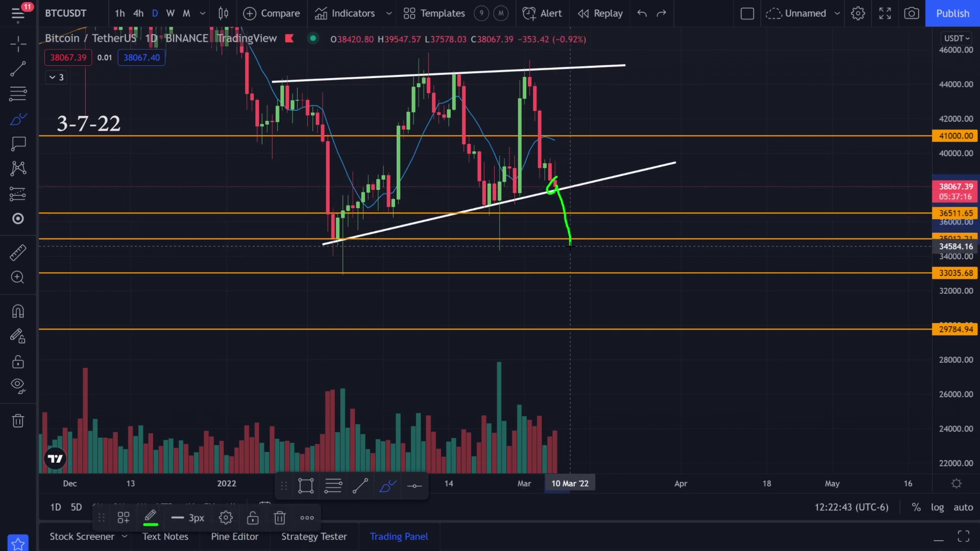
drag(576, 181, 580, 127)
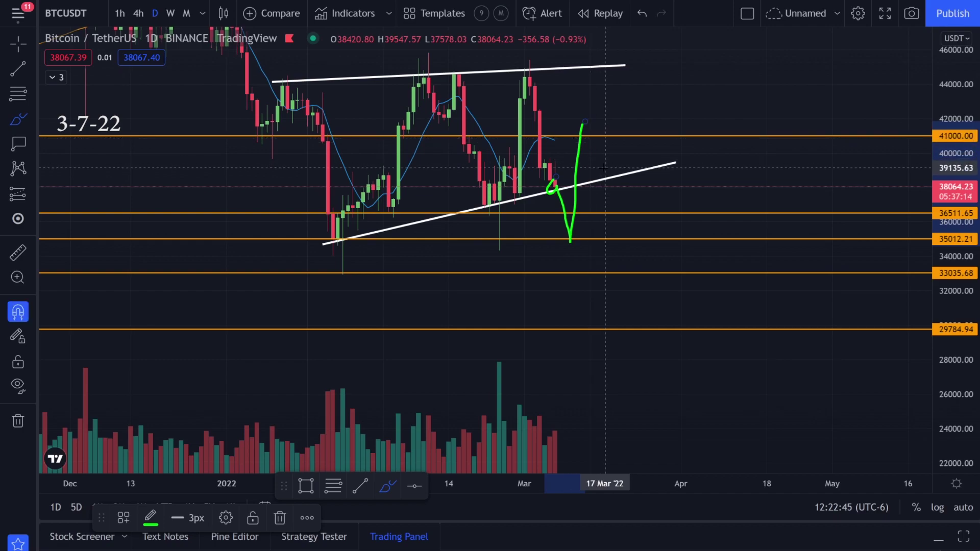
key(ctrl+z)
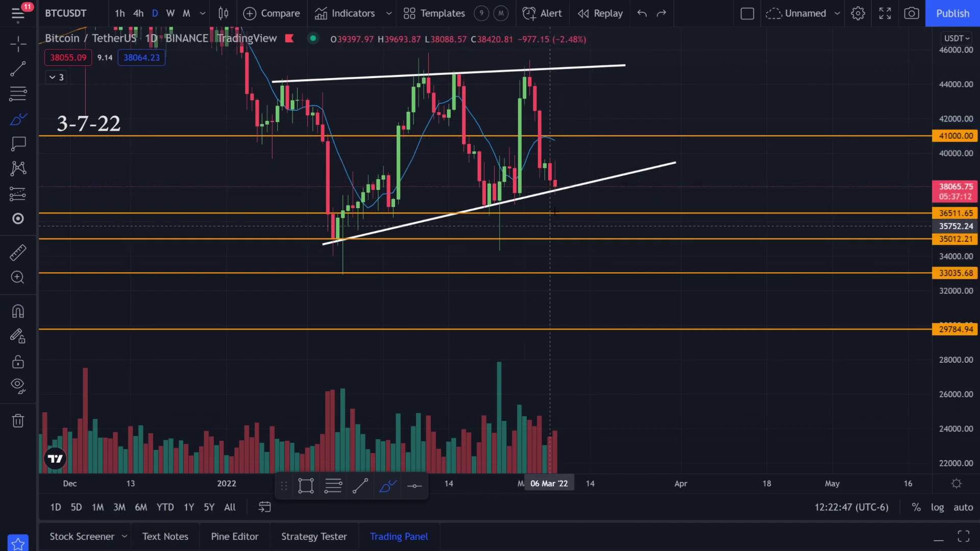
drag(556, 201, 535, 285)
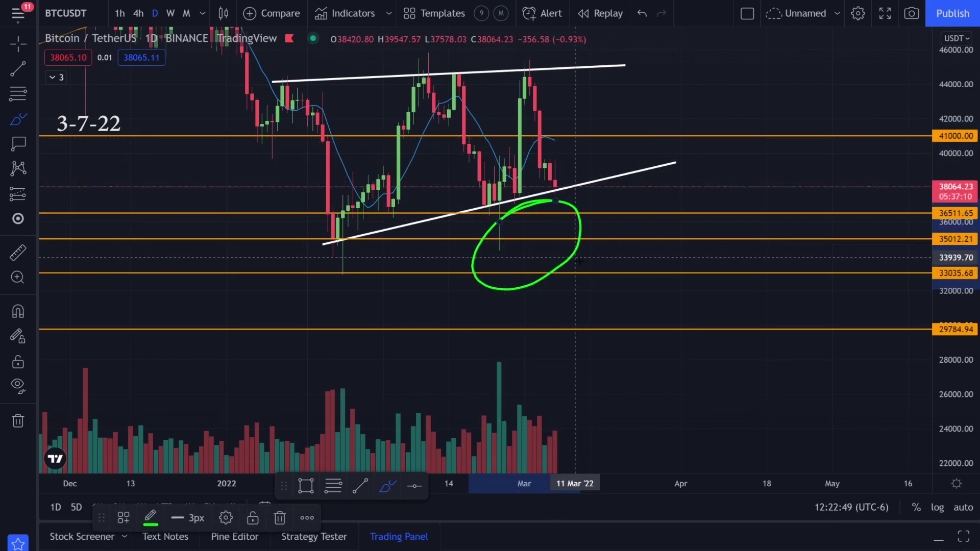
key(ctrl+z)
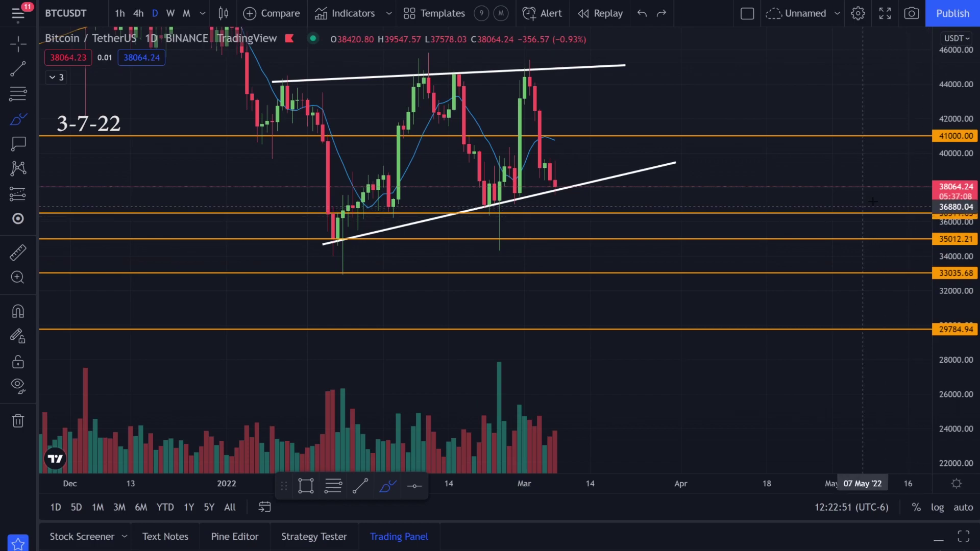
Circle the orange support levels at 36511.65, 35012.21 and below, and undo the circles.
mouse_move(867, 201)
mouse_down()
mouse_move(816, 236)
mouse_move(843, 241)
mouse_move(813, 230)
mouse_up()
mouse_move(742, 264)
mouse_down()
mouse_move(755, 259)
mouse_move(743, 263)
mouse_up()
key(ctrl+z)
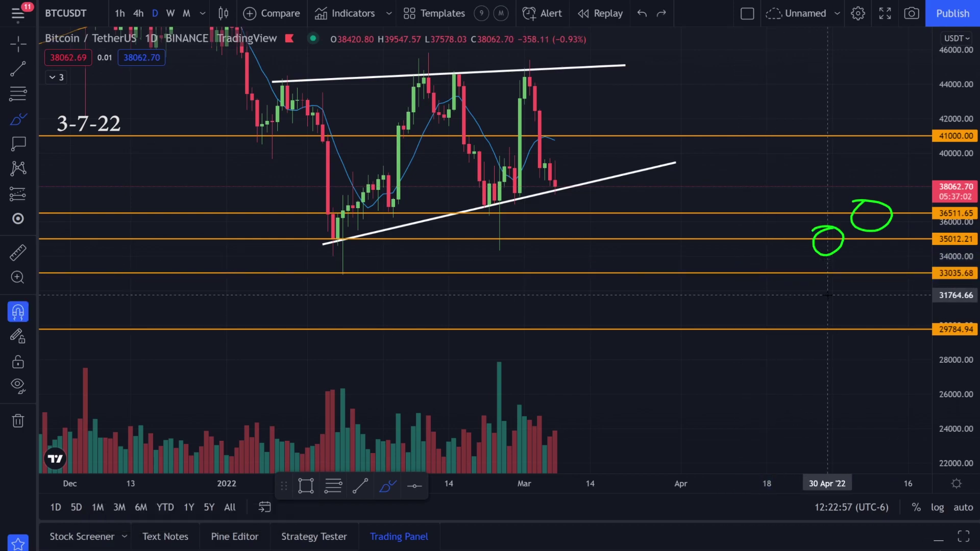
Sketch a drop from the latest candle to the 33035.68 level, circle the 29784.94 level and its July 2021 low, and undo the marks.
scroll(704, 214, down, 3)
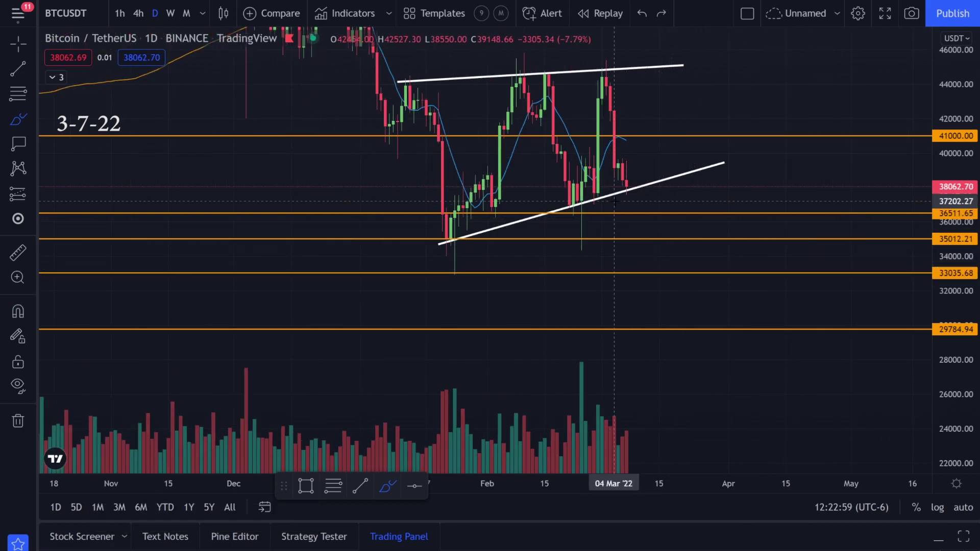
drag(639, 182, 630, 186)
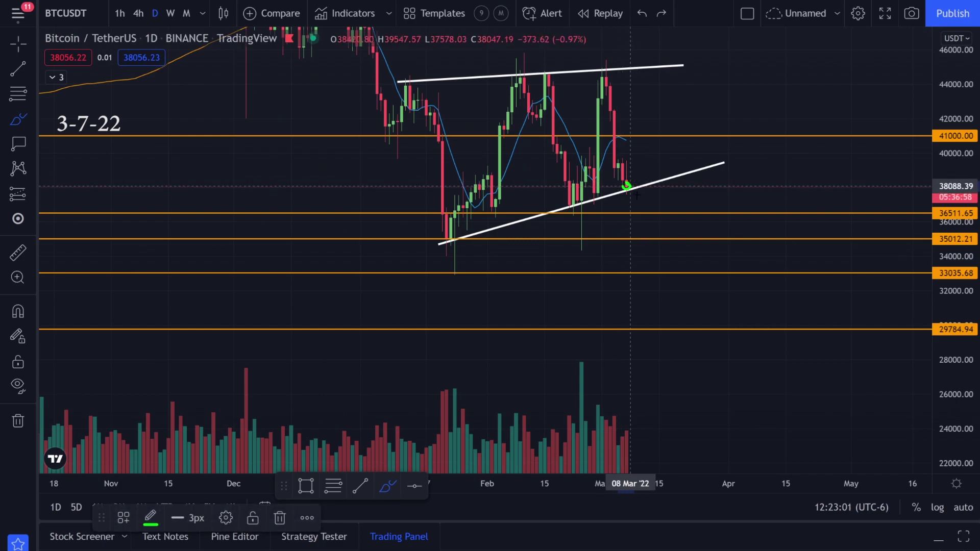
drag(651, 265, 651, 276)
mouse_move(688, 331)
mouse_down()
mouse_move(701, 326)
mouse_move(690, 330)
mouse_up()
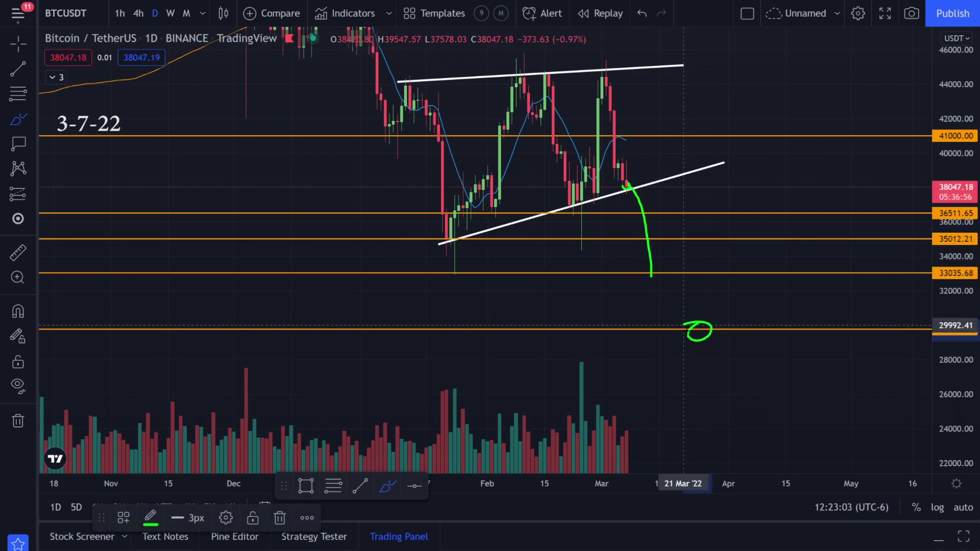
key(ctrl+z)
scroll(703, 330, down, 5)
drag(591, 315, 587, 319)
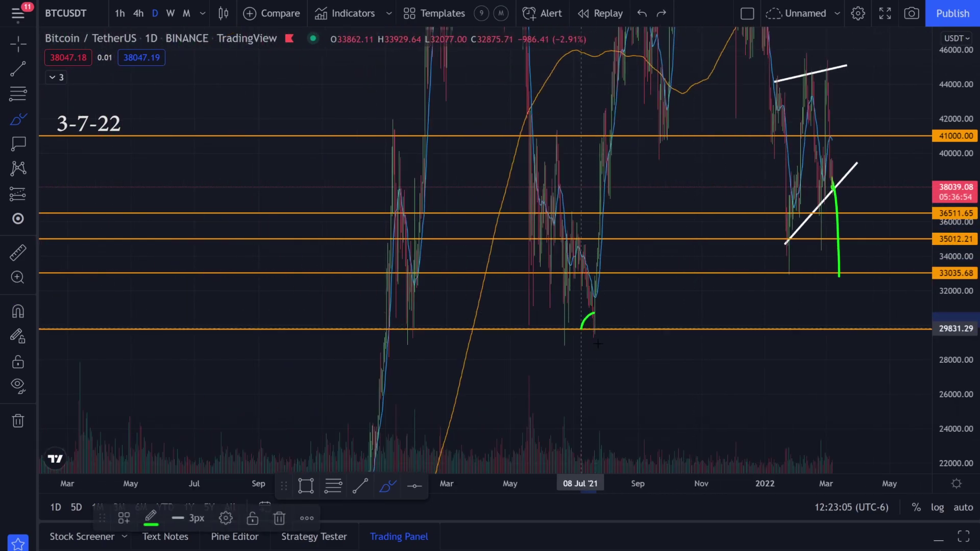
key(ctrl+z)
key(ctrl+z)
Sketch a dip from the current price to the 35012.21 level with a rebound above 41,000, and undo it.
scroll(531, 163, up, 6)
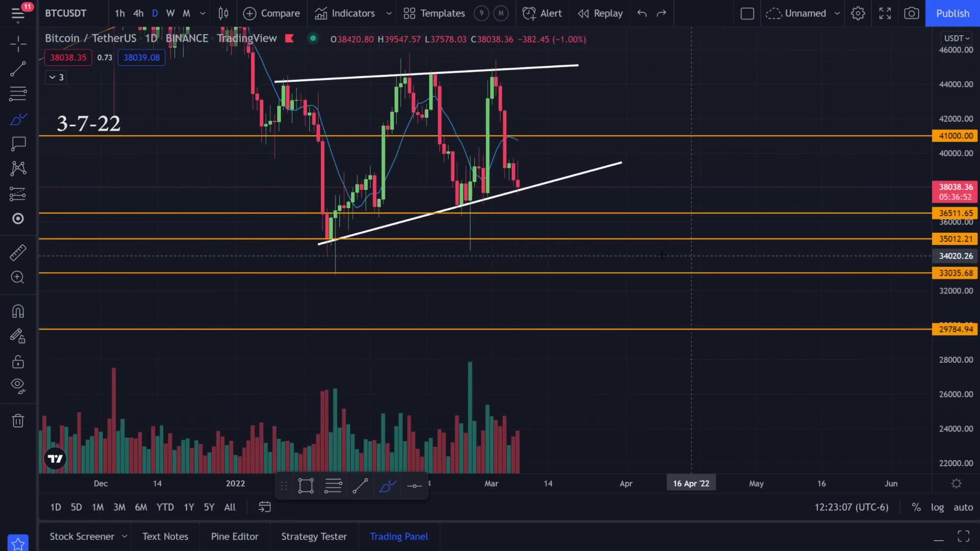
mouse_move(522, 172)
mouse_down()
mouse_move(527, 223)
mouse_move(550, 110)
mouse_up()
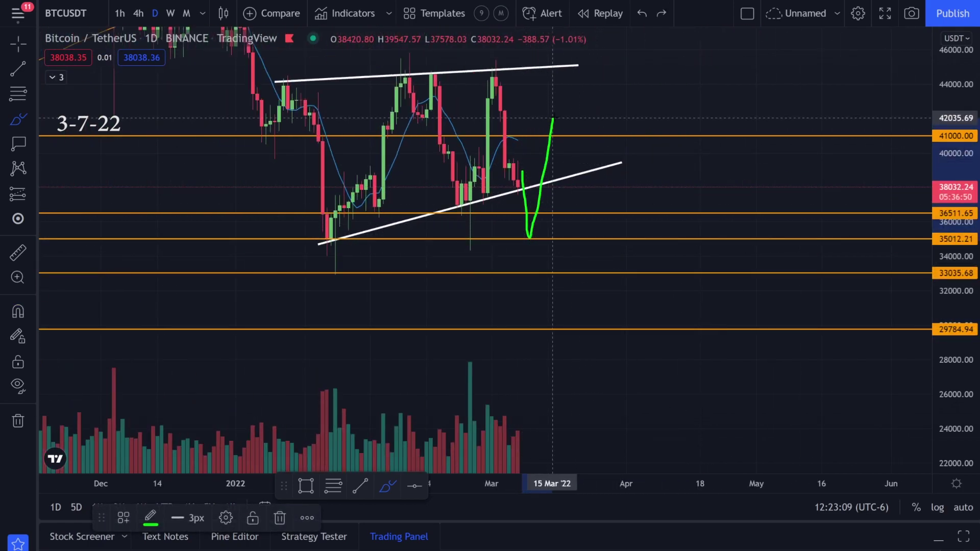
key(ctrl+z)
Trace along the lower and upper white trendlines, mark the latest candle with the brush, and undo the strokes.
scroll(613, 196, down, 2)
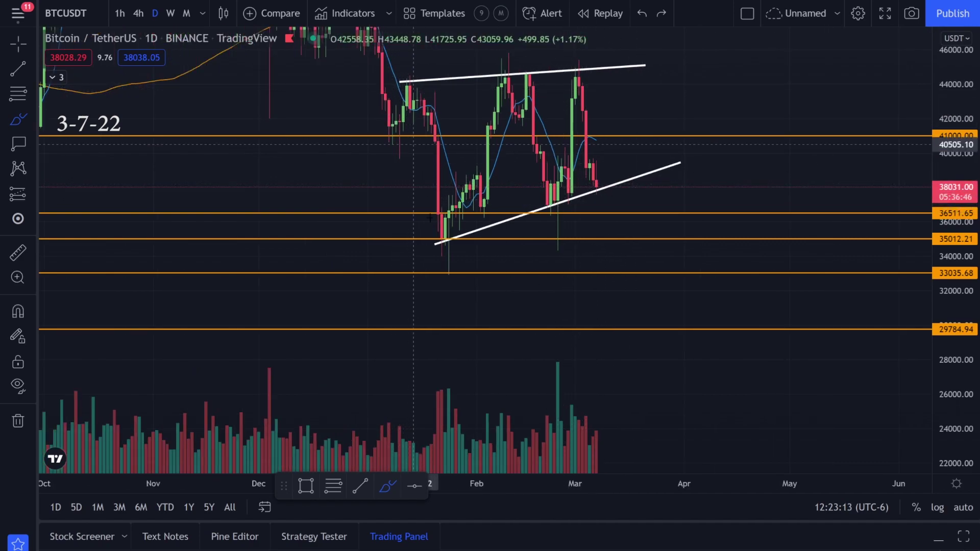
drag(431, 250, 695, 158)
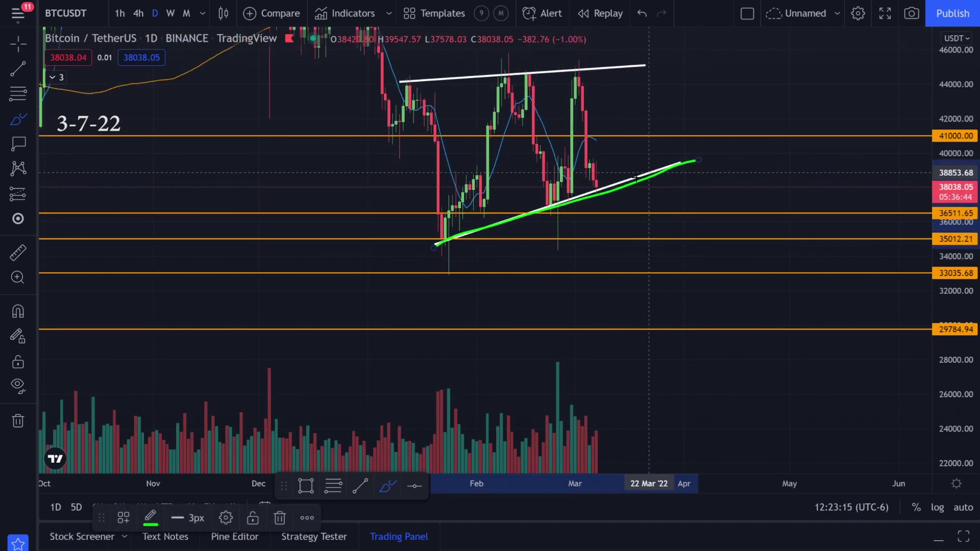
key(ctrl+z)
drag(597, 176, 586, 179)
key(ctrl+z)
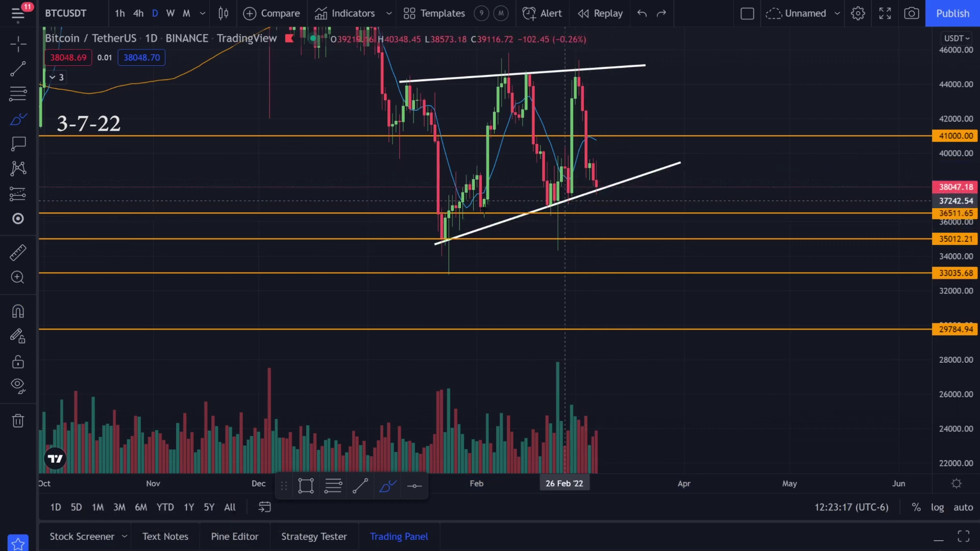
drag(442, 246, 682, 169)
key(ctrl+z)
mouse_move(414, 94)
mouse_down()
mouse_move(462, 214)
mouse_move(521, 88)
mouse_move(606, 77)
mouse_up()
key(ctrl+z)
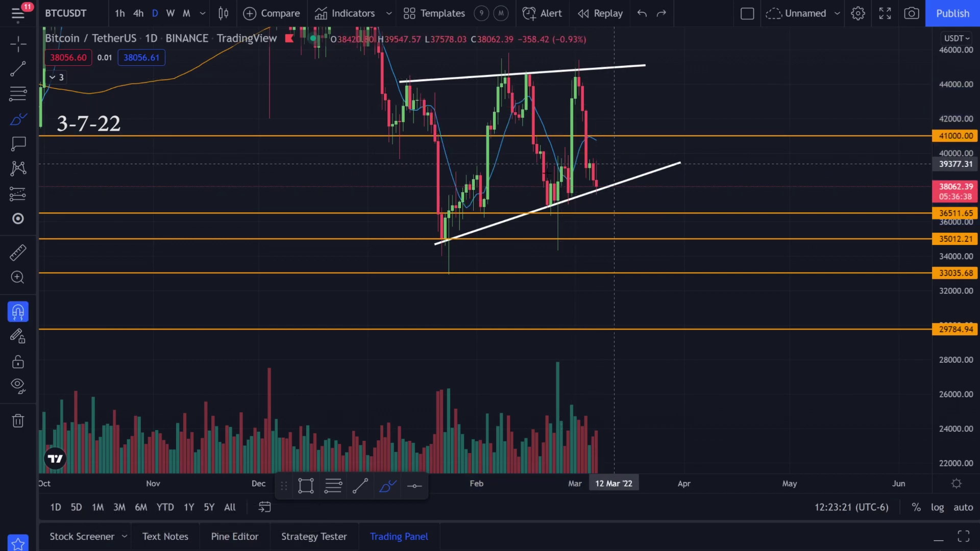
Compress the price scale, circle the 10 February points on the upper and lower trendlines, and undo both circles.
scroll(872, 164, down, 2)
mouse_move(953, 113)
mouse_down()
mouse_move(954, 204)
mouse_move(953, 186)
mouse_up()
scroll(872, 179, up, 2)
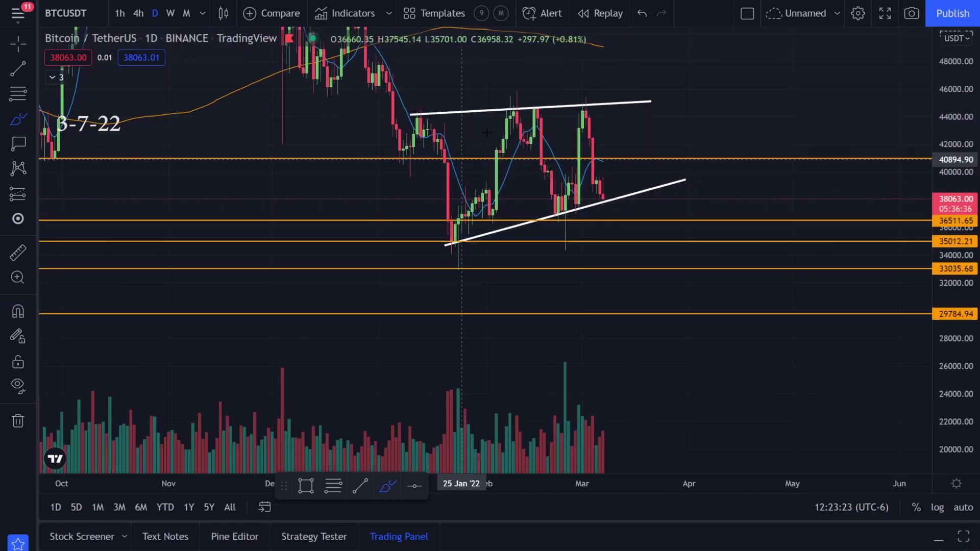
drag(517, 103, 515, 105)
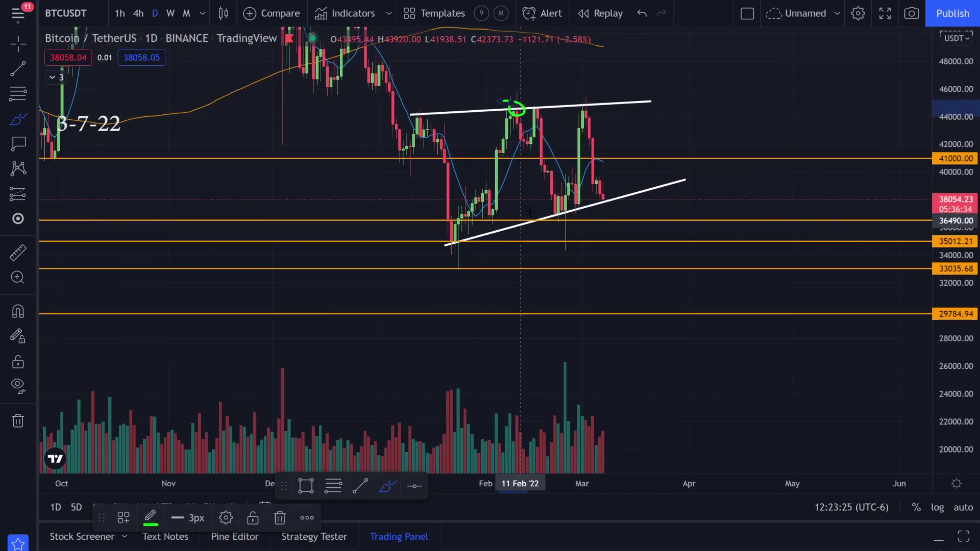
drag(523, 207, 521, 209)
key(ctrl+z)
key(ctrl+z)
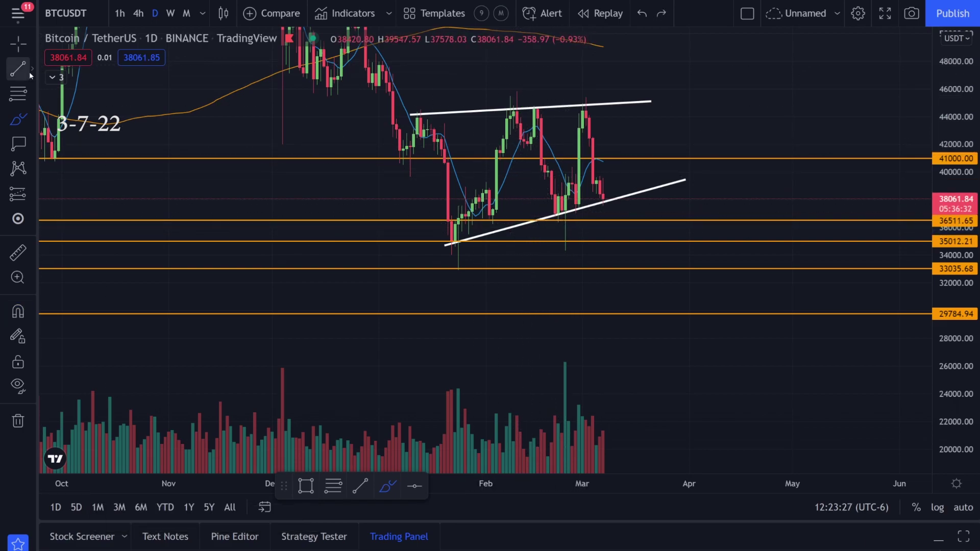
Draw a near-vertical line between the two trendlines at 10 February, and move it to hang from the lower trendline at the latest candle.
click(29, 74)
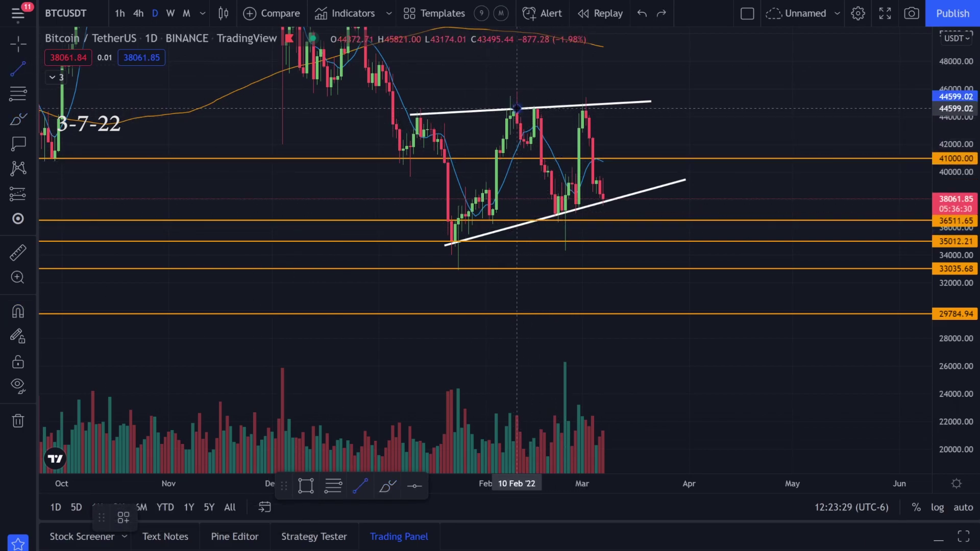
drag(517, 109, 520, 226)
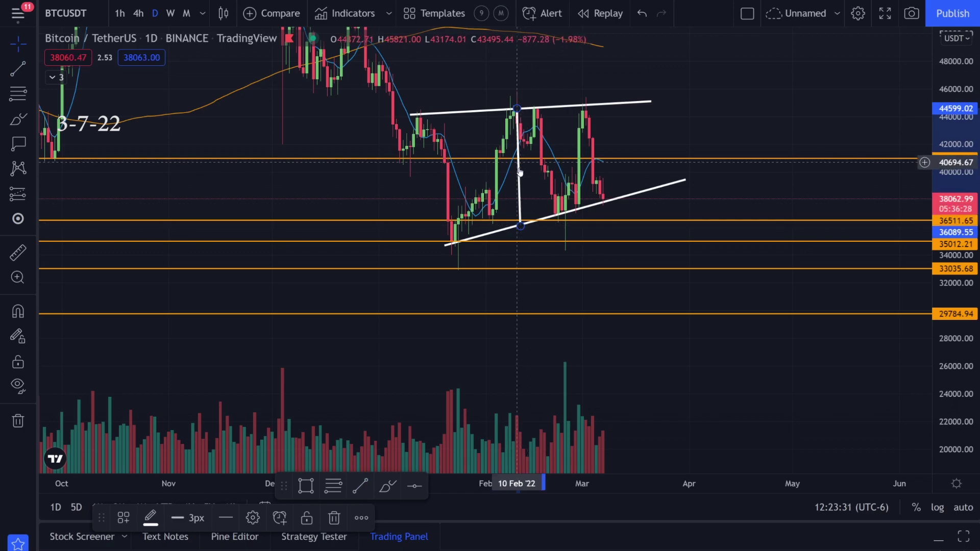
drag(520, 173, 603, 263)
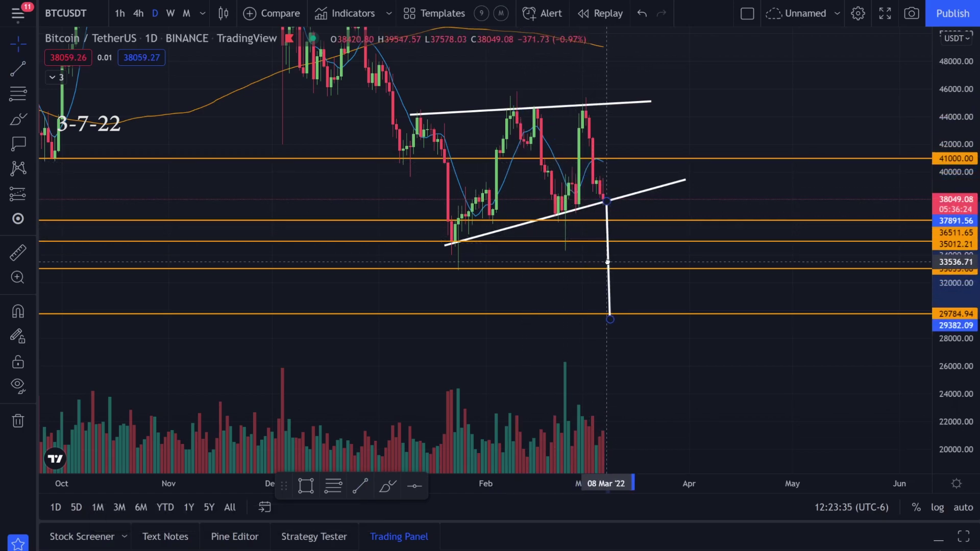
Circle the vertical line's lower end at the 29784.94 level and the matching July 2021 low with the brush, and undo the circles.
drag(594, 289, 622, 263)
drag(699, 339, 724, 325)
scroll(681, 251, down, 2)
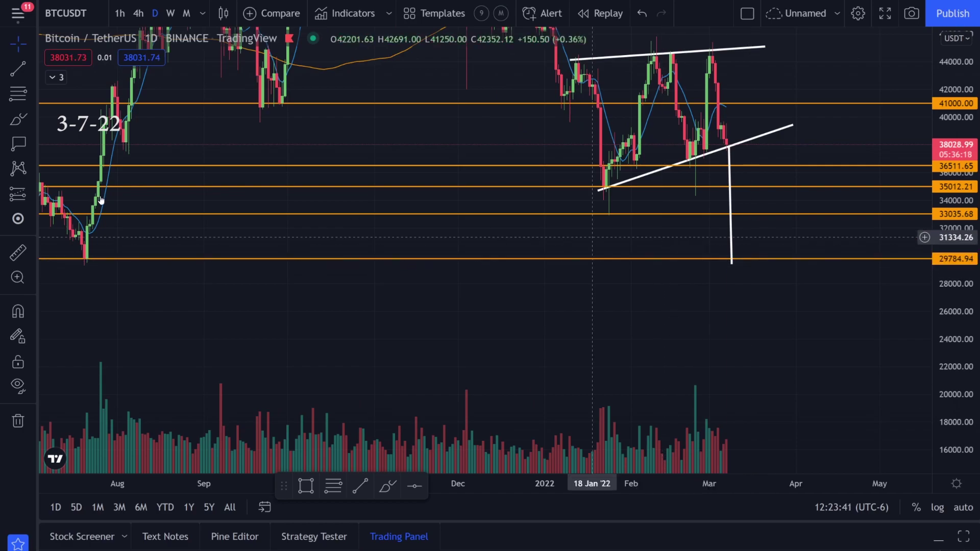
click(16, 120)
drag(724, 247, 715, 250)
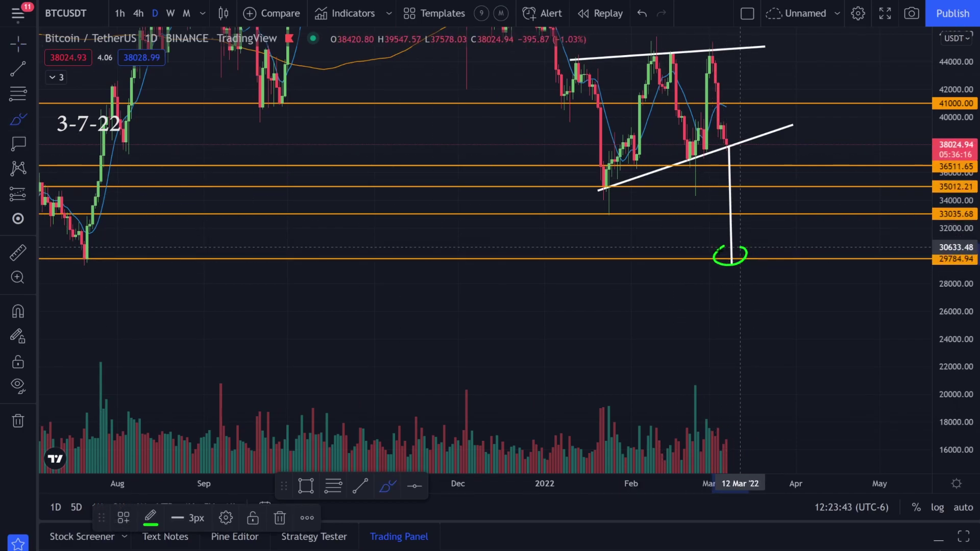
drag(90, 250, 75, 251)
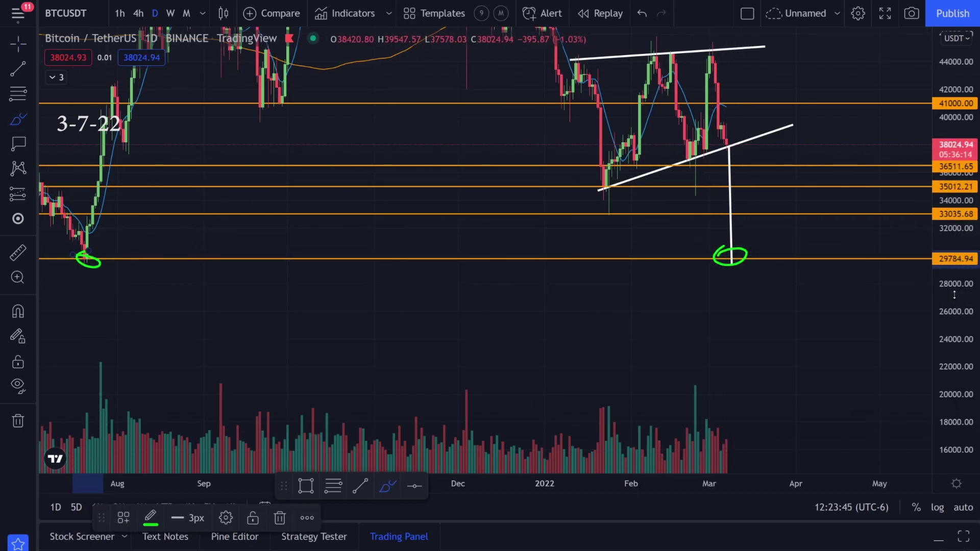
key(ctrl+z)
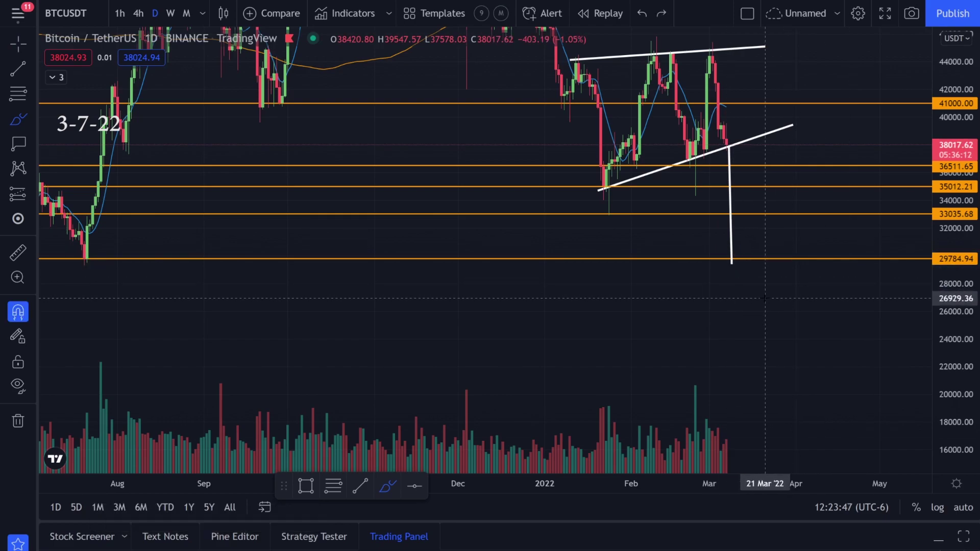
Show the price history back to early 2021, circle the July 2021 low at the 29784.94 level, and undo the circle.
scroll(764, 298, down, 3)
drag(428, 247, 437, 251)
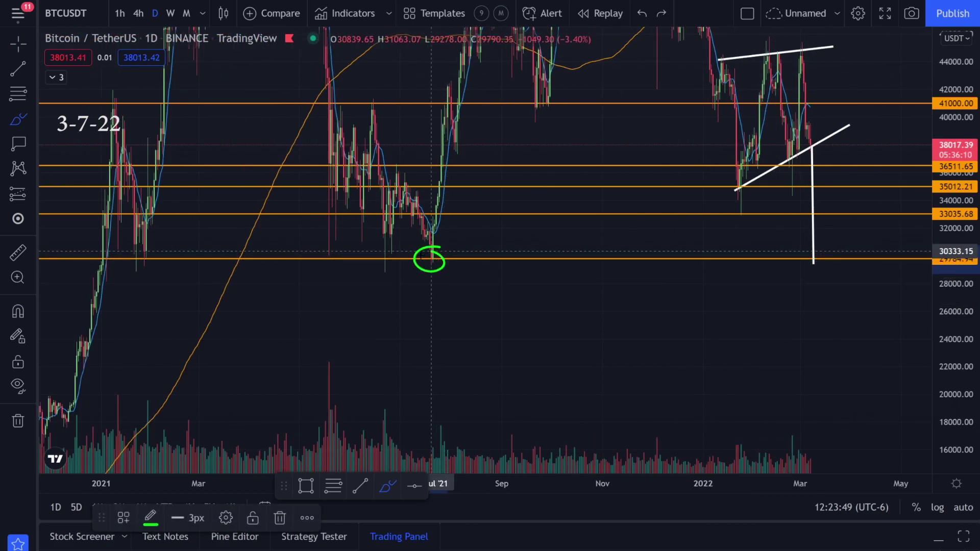
key(ctrl+z)
Circle the January and July 2021 lows at the 29784.94 level, draw a brush line through both, and undo the marks.
scroll(816, 234, down, 3)
drag(961, 120, 961, 262)
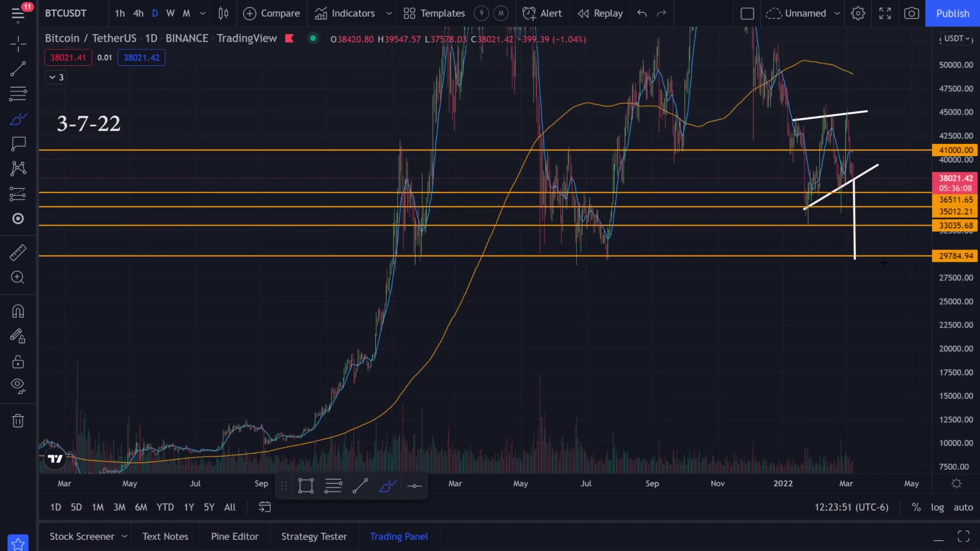
mouse_move(418, 248)
mouse_down()
mouse_move(425, 267)
mouse_move(422, 250)
mouse_up()
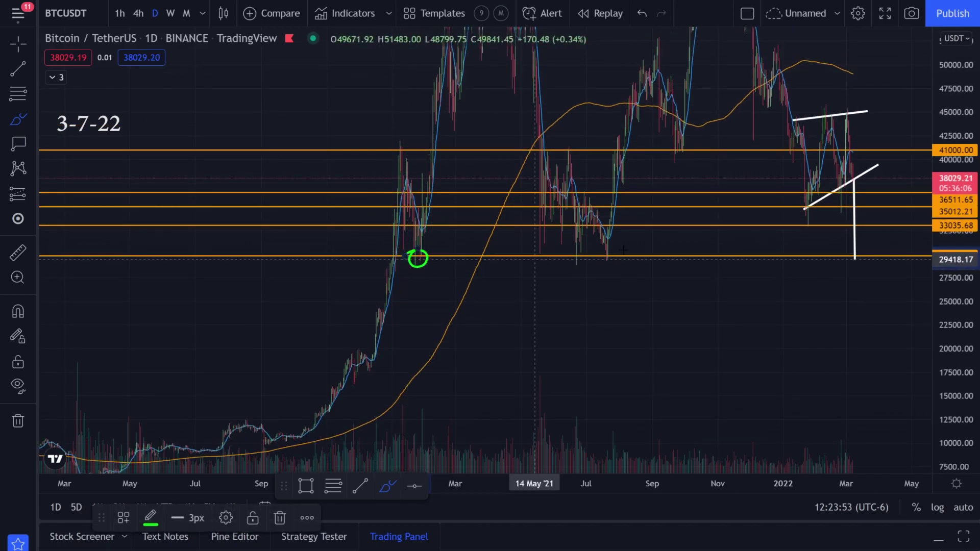
drag(584, 256, 605, 247)
drag(390, 258, 678, 259)
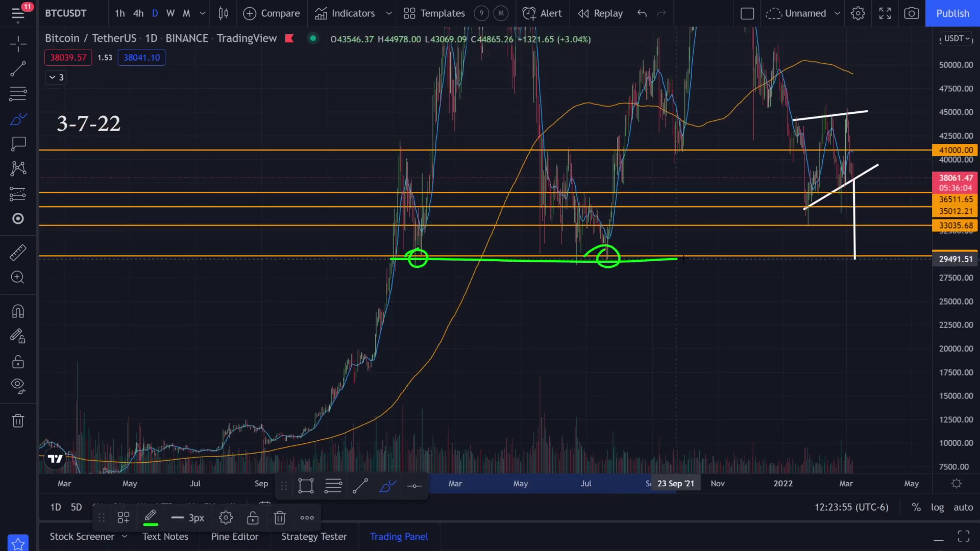
key(ctrl+z)
key(ctrl+z)
key(ctrl+z)
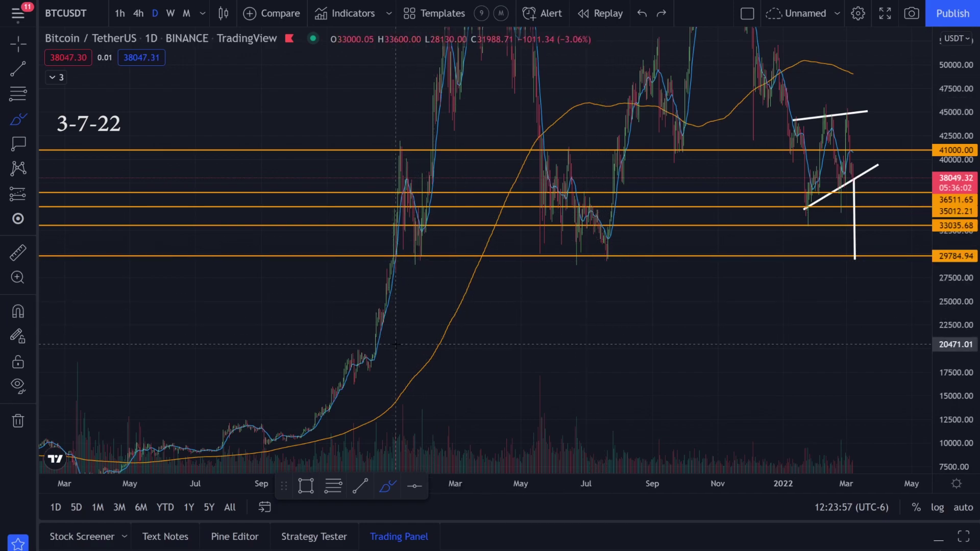
Mark the late-2020 candles just below 20,000 with the brush, and undo the mark.
scroll(460, 327, down, 2)
drag(476, 364, 474, 366)
key(ctrl+z)
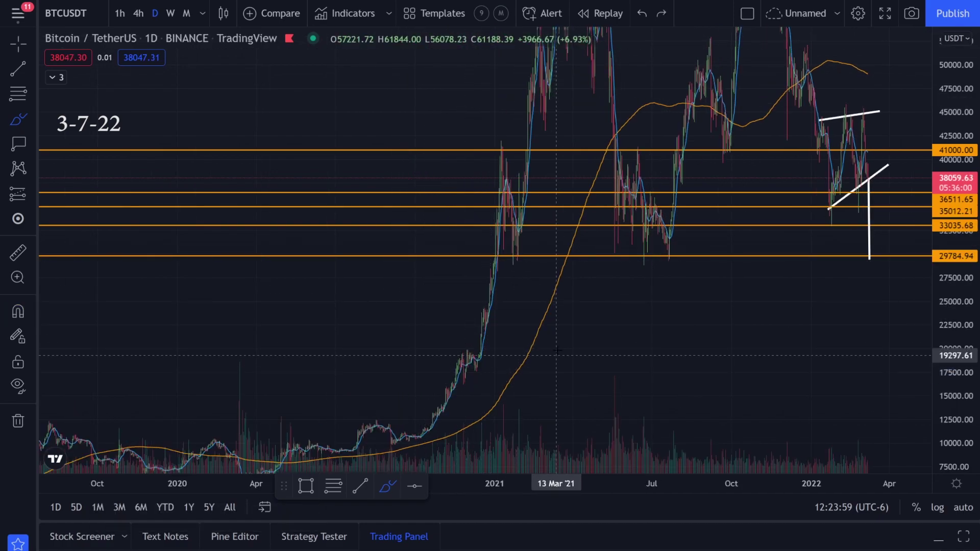
Brush dip-and-rebound curves below the lower trendline, circle the 29784.94 level beside the vertical line, and undo the marks.
scroll(565, 341, up, 2)
scroll(603, 329, up, 2)
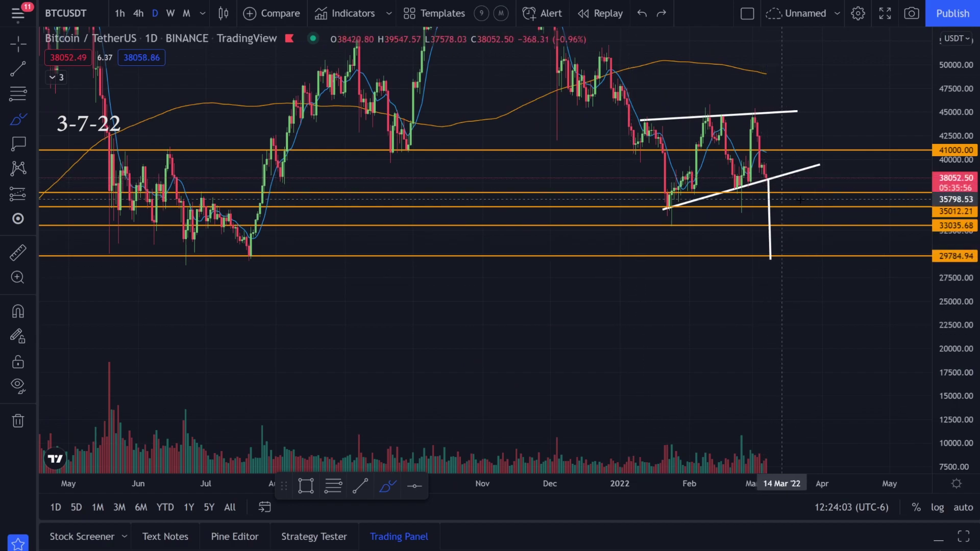
scroll(800, 200, up, 2)
mouse_move(608, 179)
mouse_down()
mouse_move(630, 221)
mouse_move(666, 133)
mouse_up()
mouse_move(618, 179)
mouse_down()
mouse_move(641, 180)
mouse_move(644, 168)
mouse_up()
drag(631, 198, 657, 178)
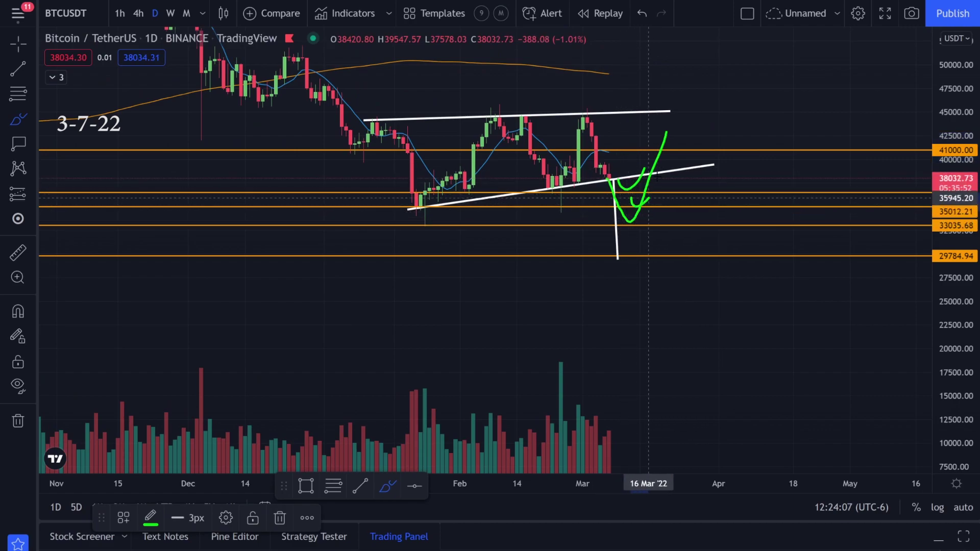
mouse_move(615, 237)
mouse_down()
mouse_move(666, 215)
mouse_move(630, 269)
mouse_move(638, 242)
mouse_up()
key(ctrl+z)
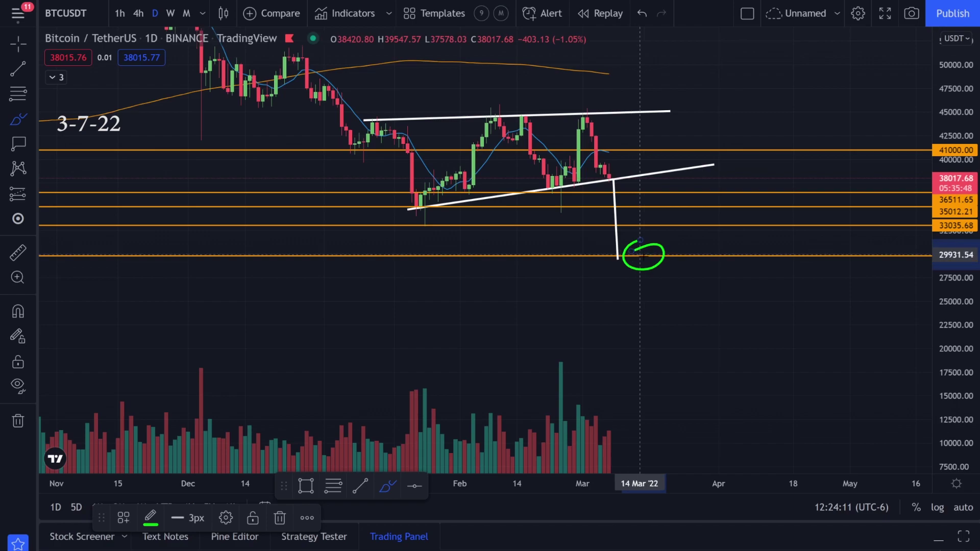
key(ctrl+z)
Circle the July 2021 low with the brush, trace the January 2021 decline to the 29784.94 level, and undo the marks.
scroll(642, 259, down, 5)
drag(472, 247, 473, 251)
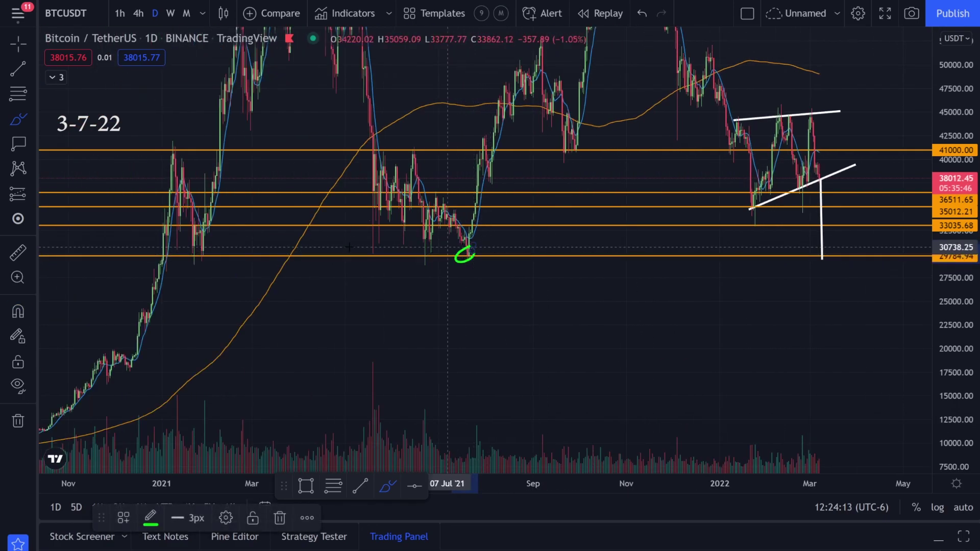
drag(204, 248, 182, 252)
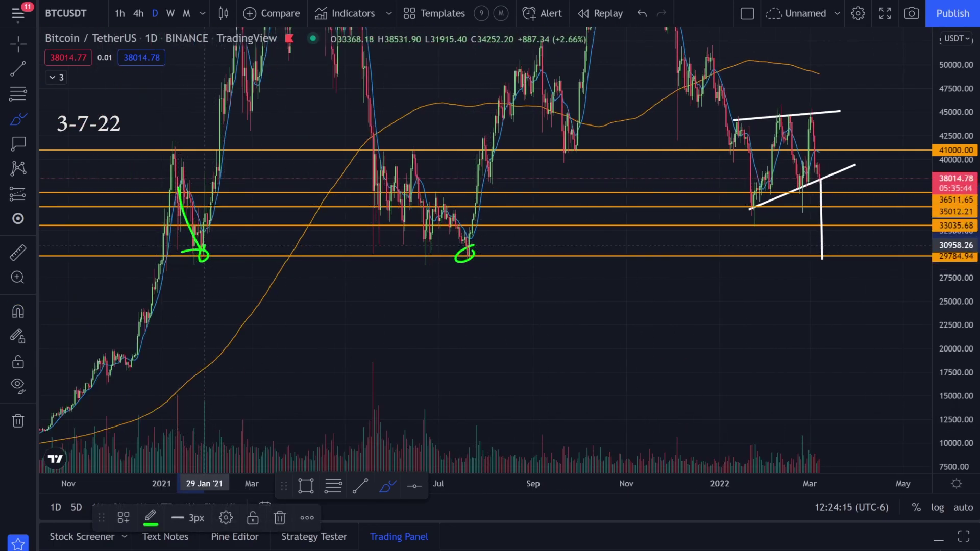
key(ctrl+z)
Outline the 2021 price range from the 29784.94 lows to the November high with a large brush arc, and undo it.
scroll(490, 247, down, 5)
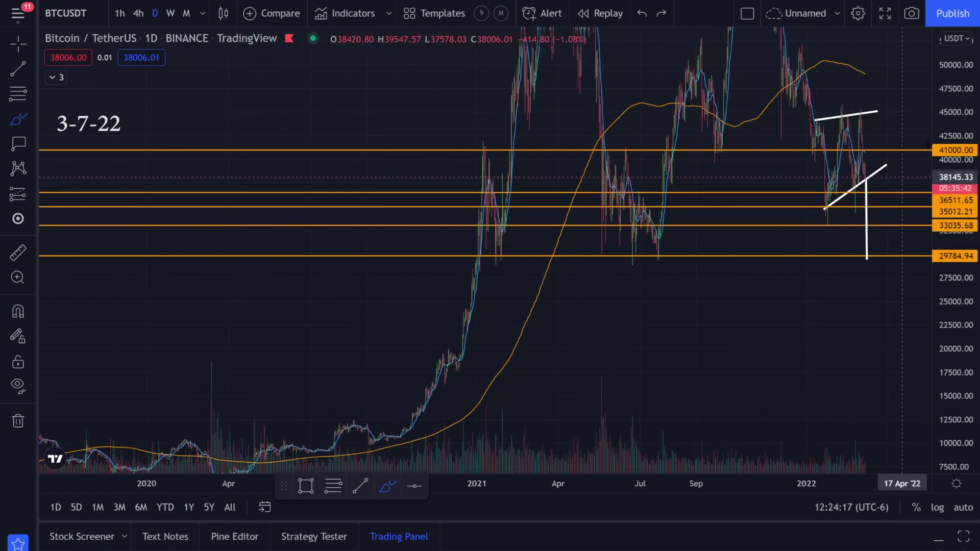
drag(950, 128, 945, 343)
mouse_move(793, 92)
mouse_down()
mouse_move(646, 88)
mouse_move(776, 91)
mouse_up()
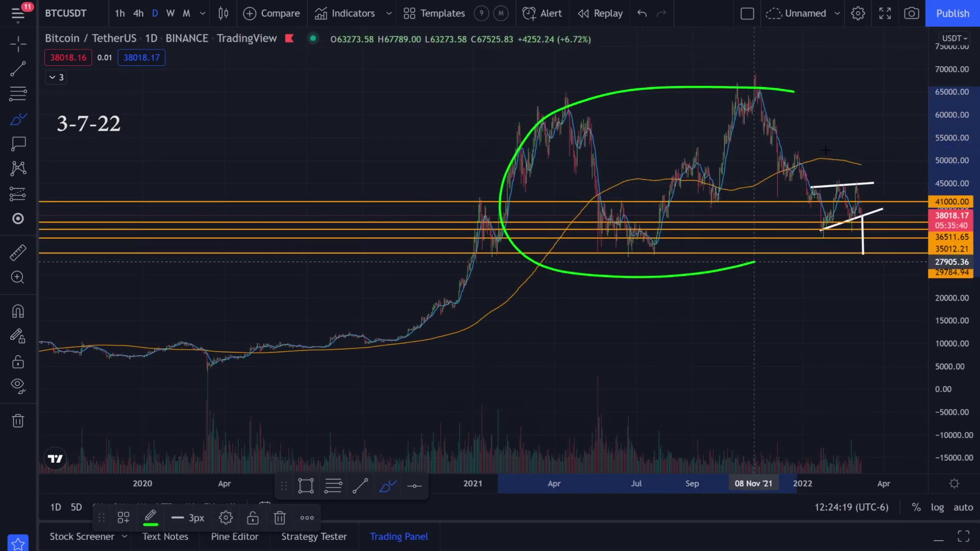
key(ctrl+z)
scroll(695, 174, up, 3)
scroll(695, 181, up, 4)
key(ctrl+z)
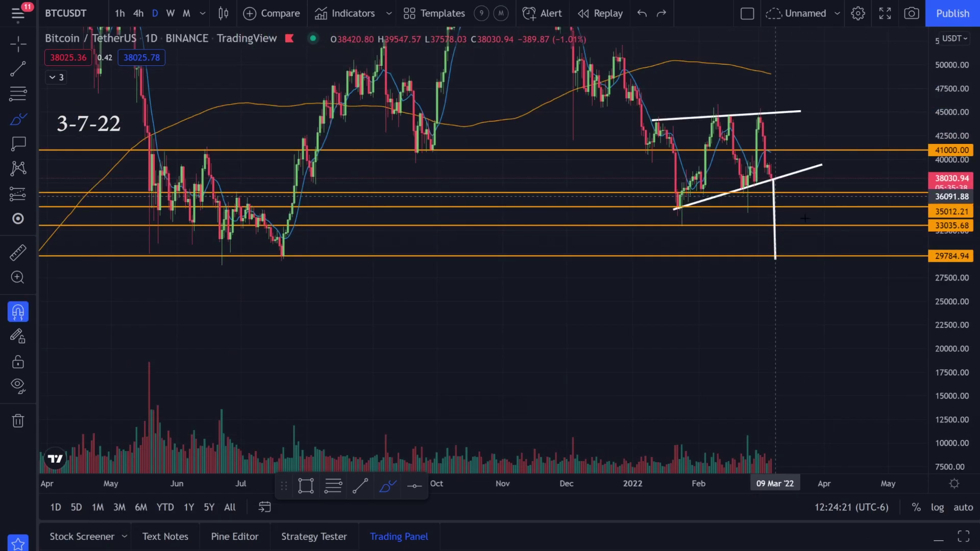
Brush over the candles above the lower trendline, and undo the mark.
drag(954, 361, 919, 258)
scroll(774, 275, up, 1)
scroll(775, 274, up, 3)
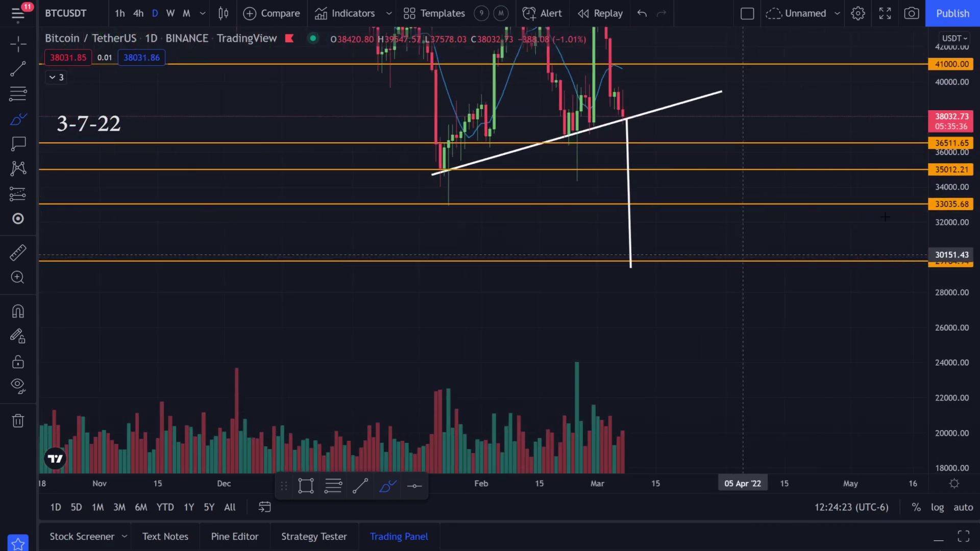
mouse_move(424, 140)
mouse_down()
mouse_move(577, 120)
mouse_move(613, 163)
mouse_up()
key(ctrl+z)
Circle the vertical line's lower end and the July 2021 low at the 29784.94 level, undoing each circle.
drag(634, 251, 634, 250)
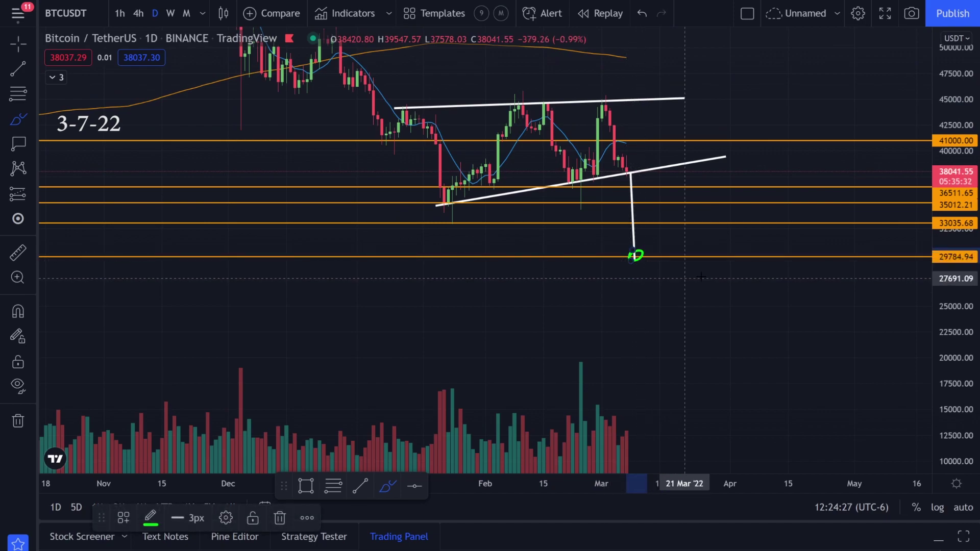
key(ctrl+z)
scroll(647, 268, down, 3)
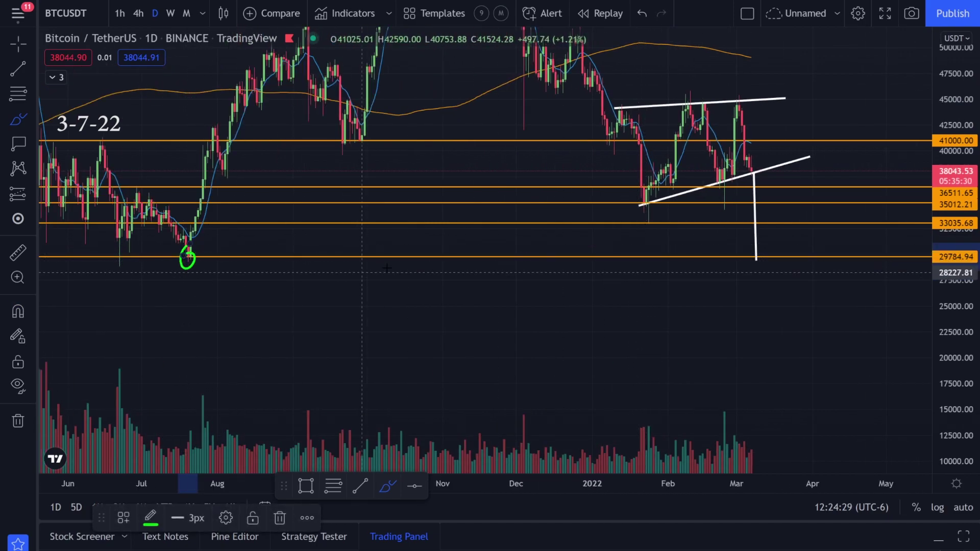
key(ctrl+z)
scroll(797, 283, up, 3)
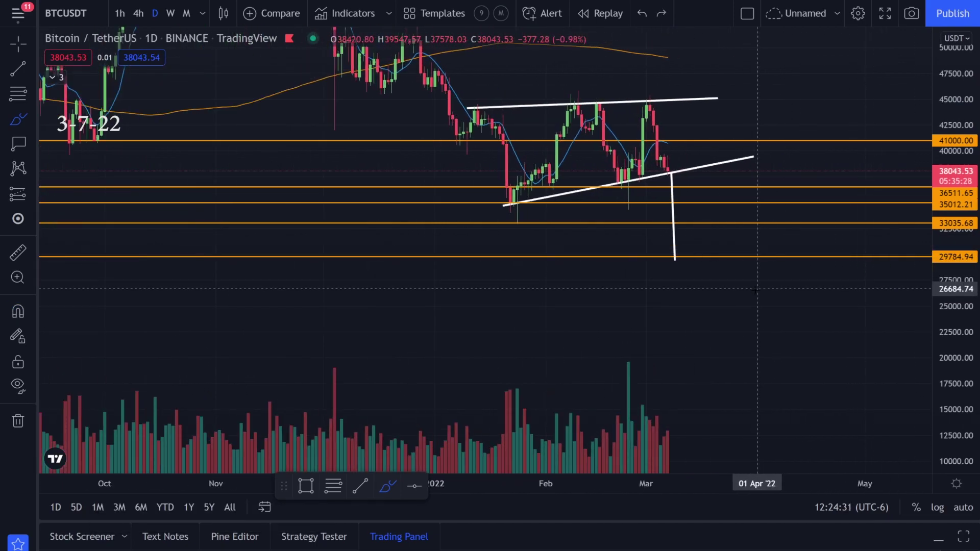
Brush a rebound path from the vertical line's lower end at 29784.94 up to about 40,000, and undo the strokes.
scroll(816, 306, up, 3)
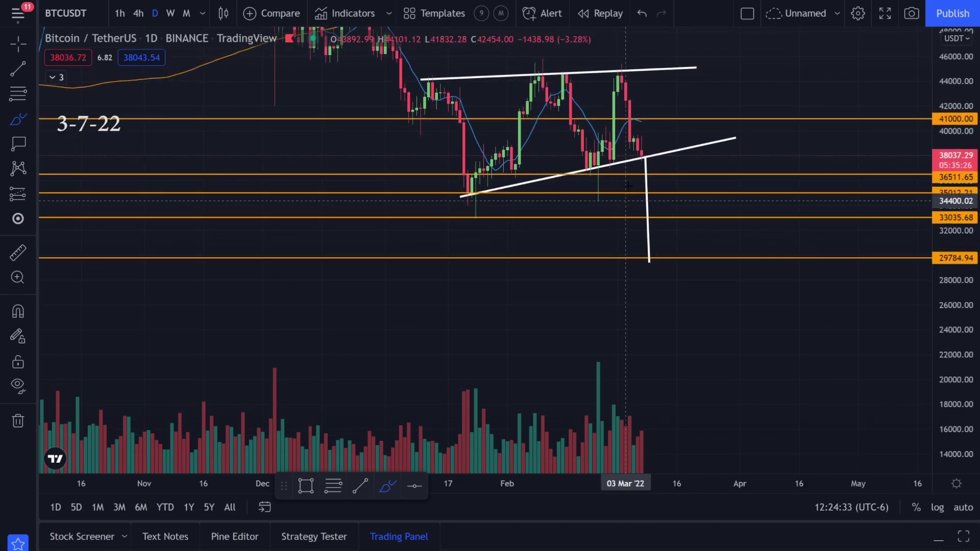
mouse_move(648, 257)
mouse_down()
mouse_move(701, 161)
mouse_move(788, 133)
mouse_up()
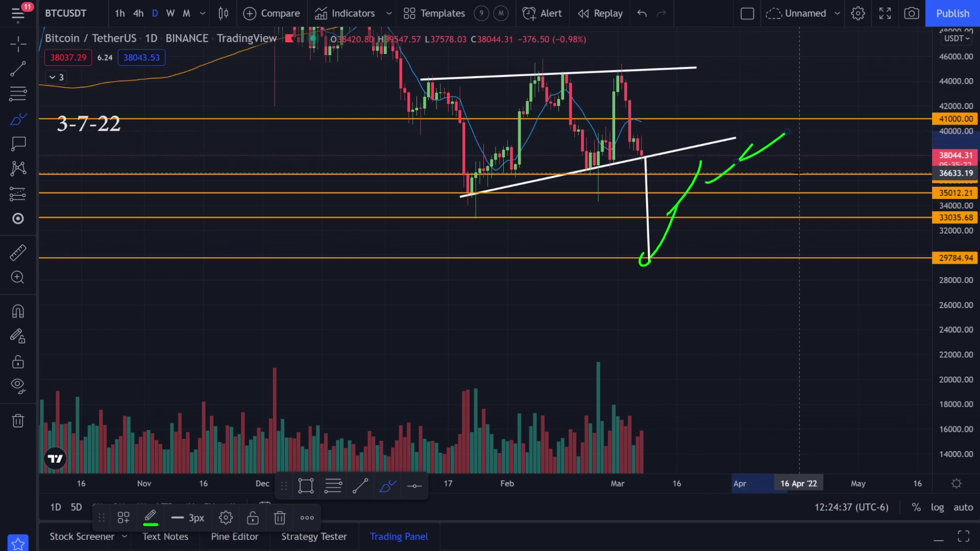
key(ctrl+z)
key(ctrl+z)
key(ctrl+z)
key(ctrl+z)
key(ctrl+z)
Brush marks beside the vertical line, near the lower trendline's end and around the 41000 level, undoing each one.
drag(662, 254, 684, 283)
key(ctrl+z)
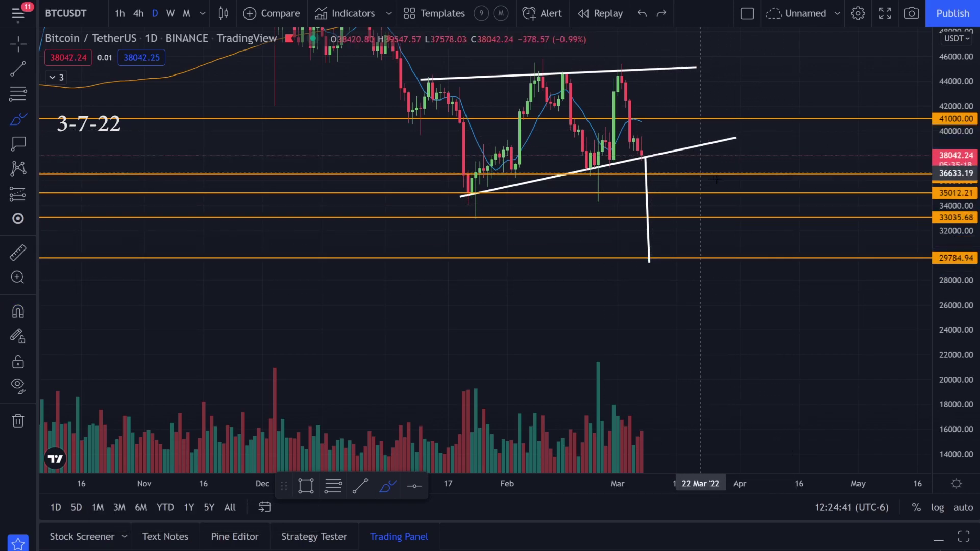
mouse_move(721, 164)
mouse_down()
mouse_move(663, 170)
mouse_move(748, 241)
mouse_up()
key(ctrl+z)
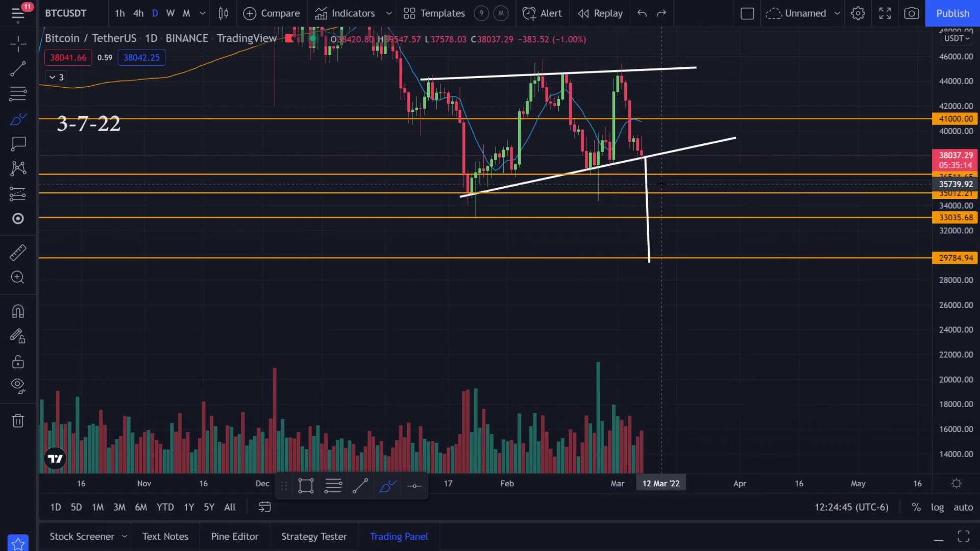
mouse_move(665, 110)
mouse_down()
mouse_move(700, 101)
mouse_move(663, 108)
mouse_up()
key(ctrl+z)
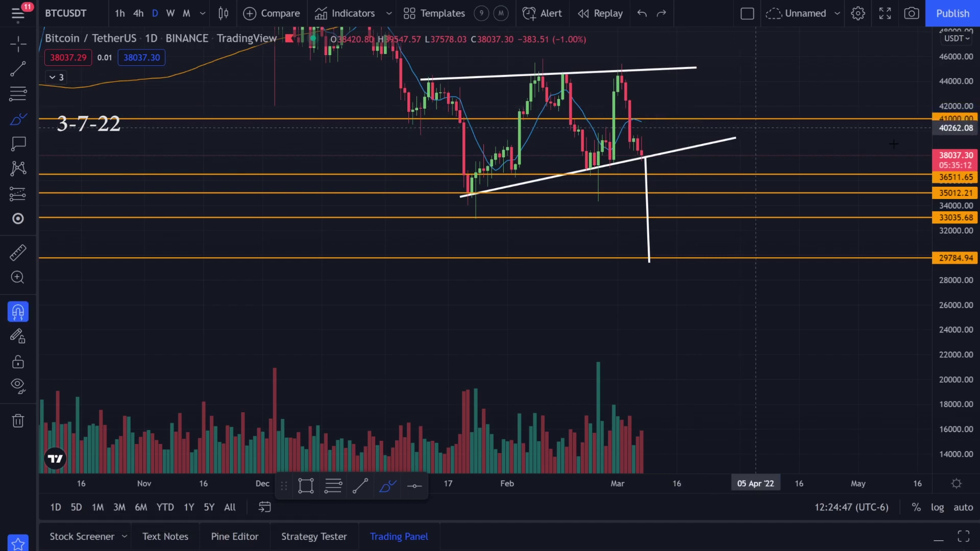
Switch the chart to the 4-hour interval, brush along the highs near the upper trendline, and undo the marks.
click(138, 13)
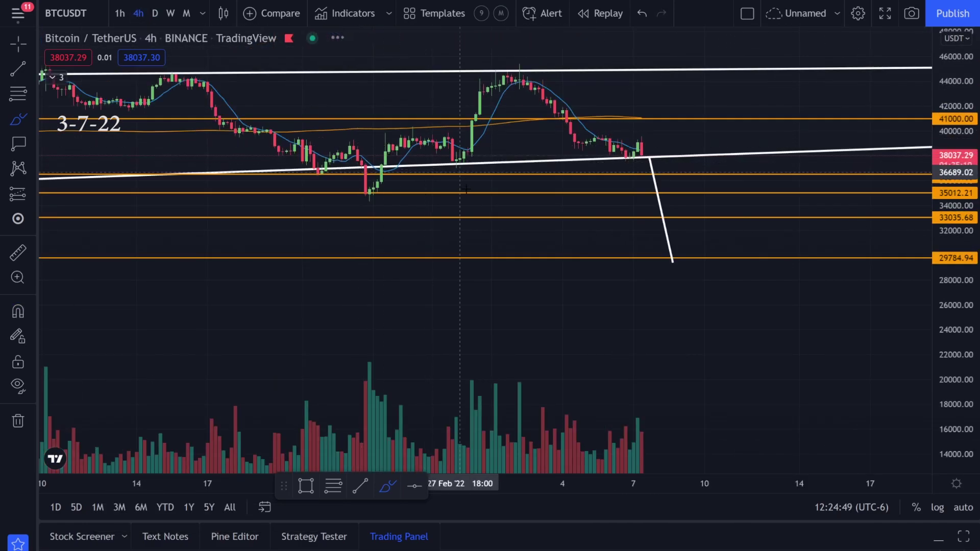
mouse_move(266, 95)
mouse_down()
mouse_move(416, 131)
mouse_move(580, 139)
mouse_move(789, 112)
mouse_move(735, 115)
mouse_move(772, 70)
mouse_up()
key(ctrl+z)
key(ctrl+z)
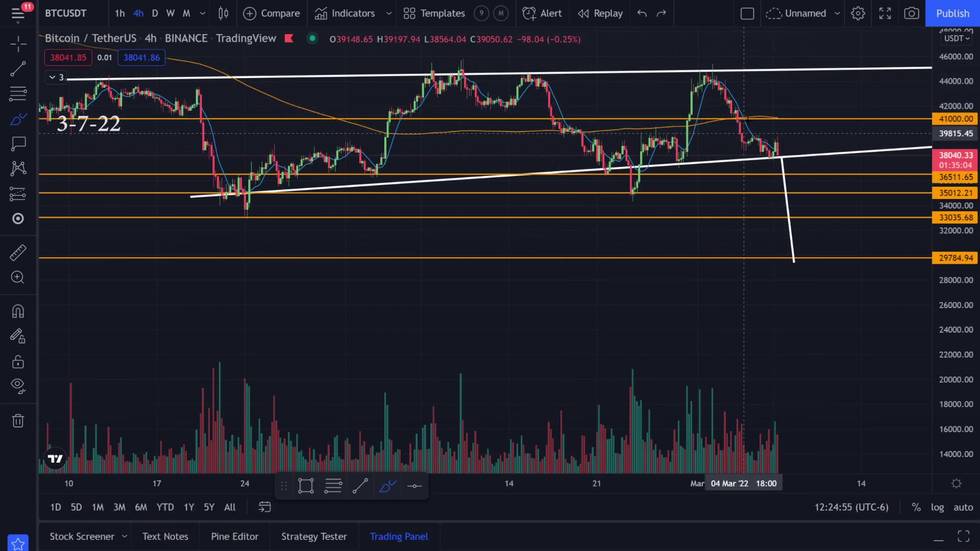
Trace the early-March decline to the lower trendline with the brush, undo it, and return the chart to the daily interval.
mouse_move(720, 96)
mouse_down()
mouse_move(748, 149)
mouse_move(789, 153)
mouse_move(783, 159)
mouse_up()
key(ctrl+z)
key(ctrl+z)
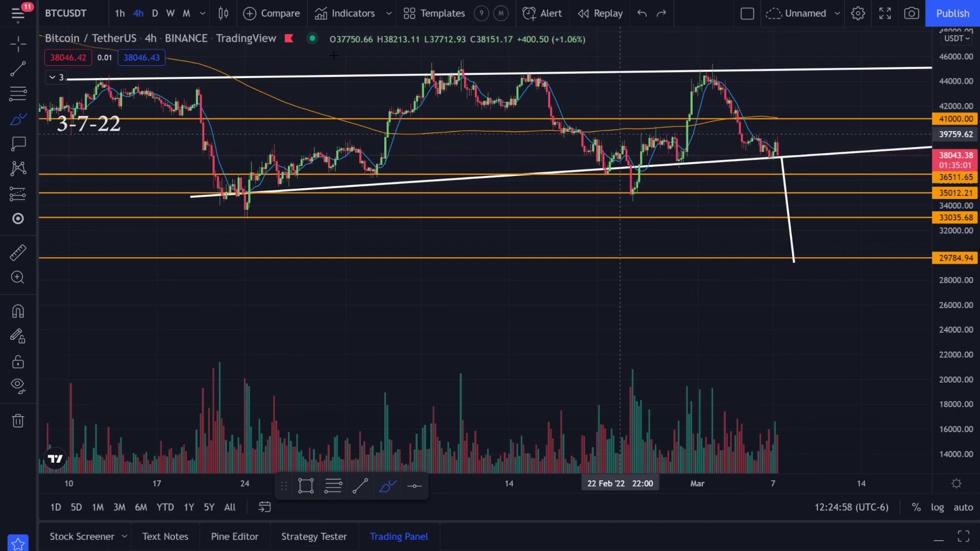
click(154, 13)
Brush a drop from the latest candle to the 33035.68 level and a rise past the upper trendline, undoing both strokes.
scroll(704, 201, up, 6)
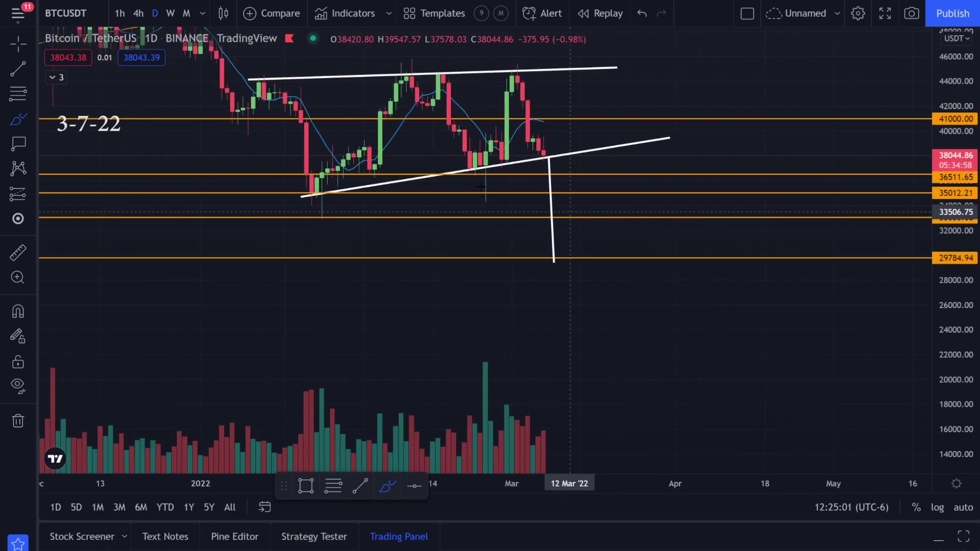
click(18, 44)
drag(613, 117, 695, 201)
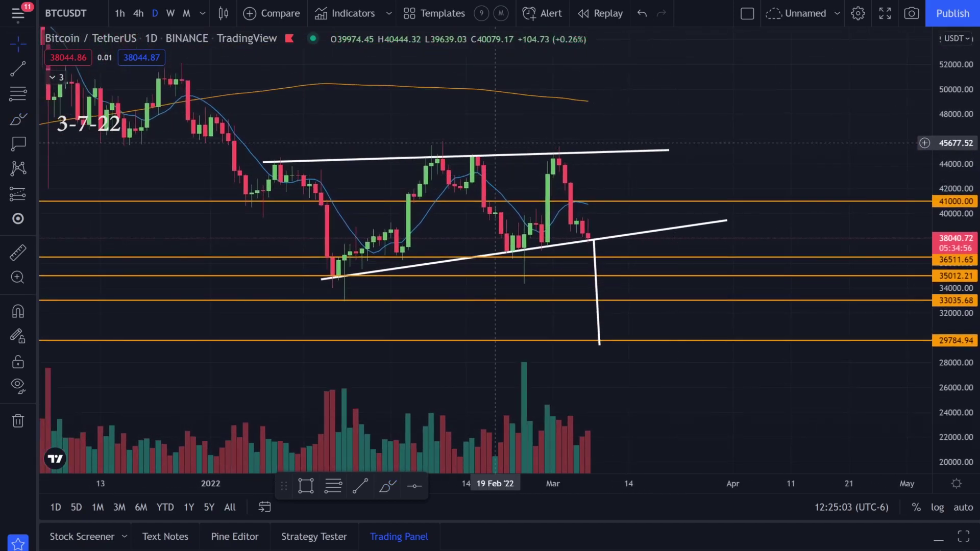
click(19, 119)
mouse_move(584, 236)
mouse_down()
mouse_move(600, 229)
mouse_move(606, 301)
mouse_up()
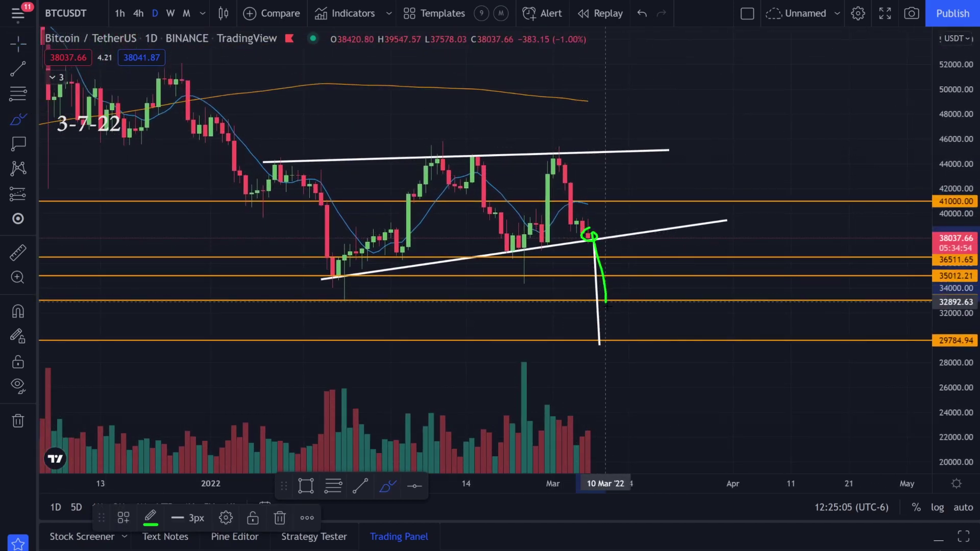
key(ctrl+z)
mouse_move(595, 239)
mouse_down()
mouse_move(634, 179)
mouse_move(646, 134)
mouse_up()
key(ctrl+z)
Circle the late-February lows, trace rises from the lower to the upper trendline with the brush, and undo the marks.
drag(526, 244, 523, 243)
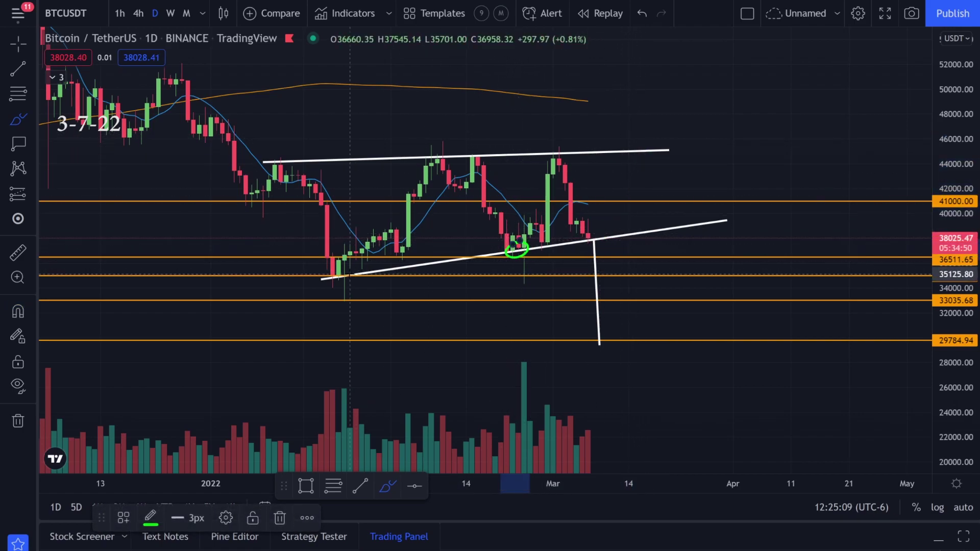
key(ctrl+z)
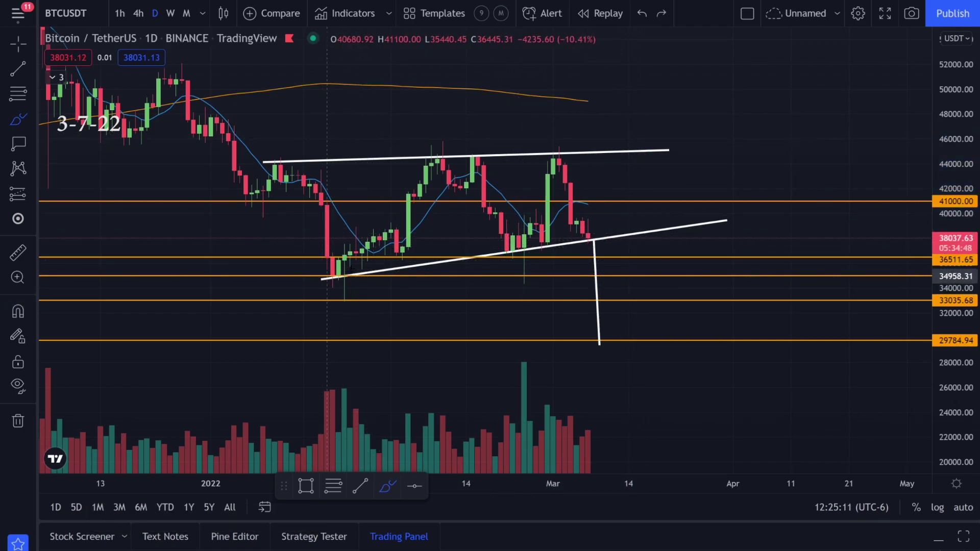
drag(333, 276, 438, 149)
drag(525, 249, 666, 149)
key(ctrl+z)
key(ctrl+z)
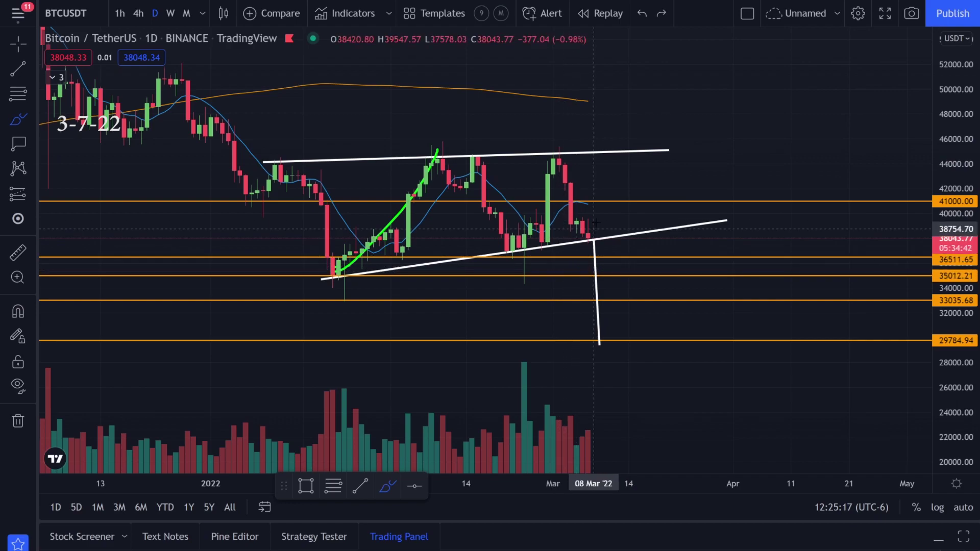
key(ctrl+z)
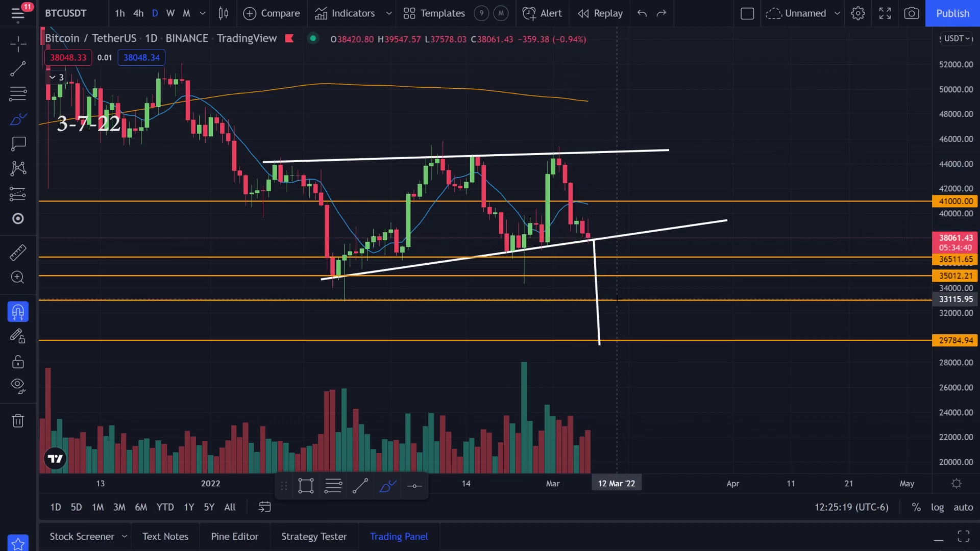
Remove all trendlines, horizontal levels and other drawings from the daily chart.
scroll(617, 299, down, 3)
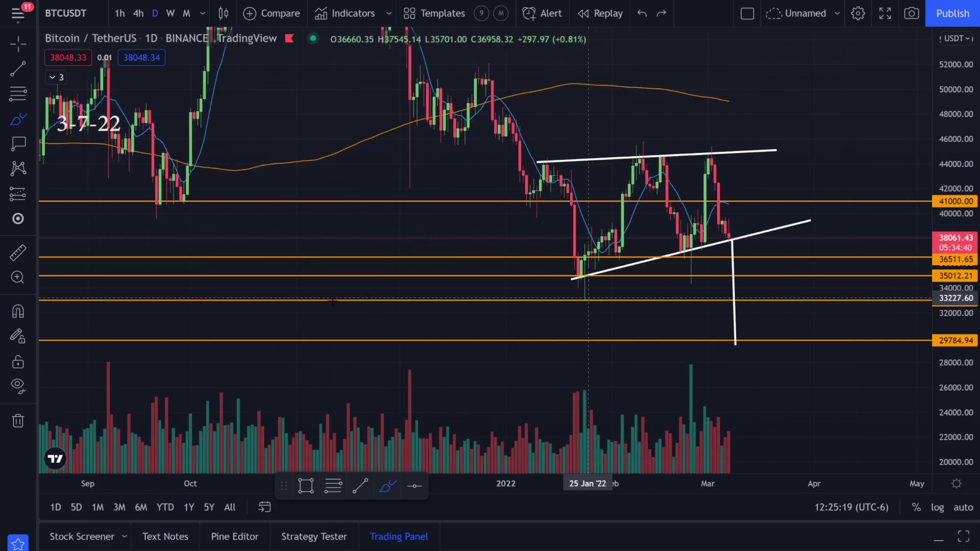
click(23, 424)
scroll(812, 247, up, 3)
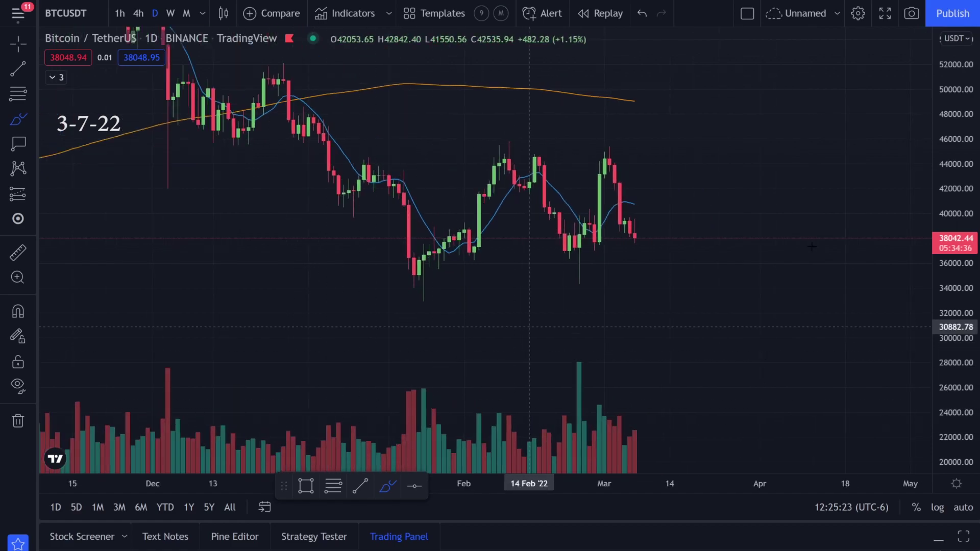
scroll(889, 202, up, 2)
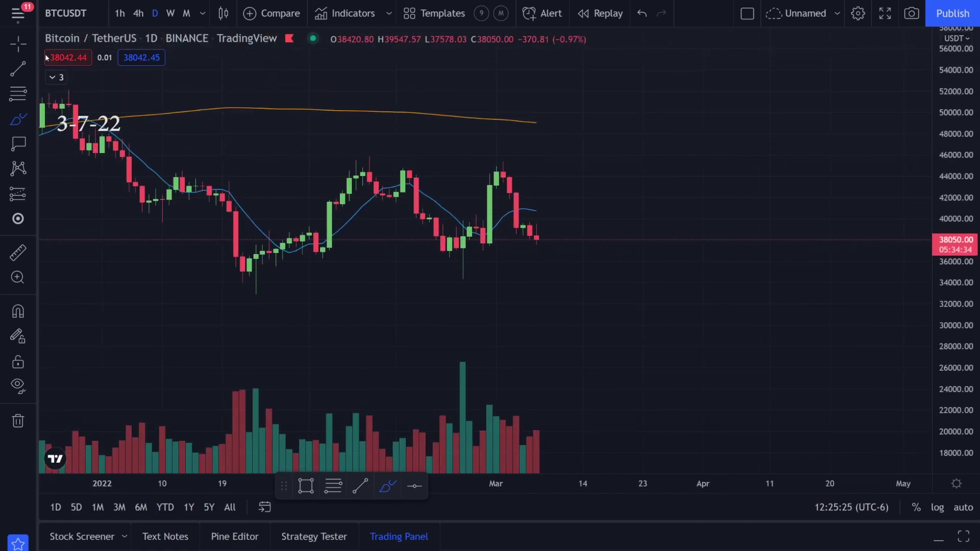
scroll(561, 281, down, 4)
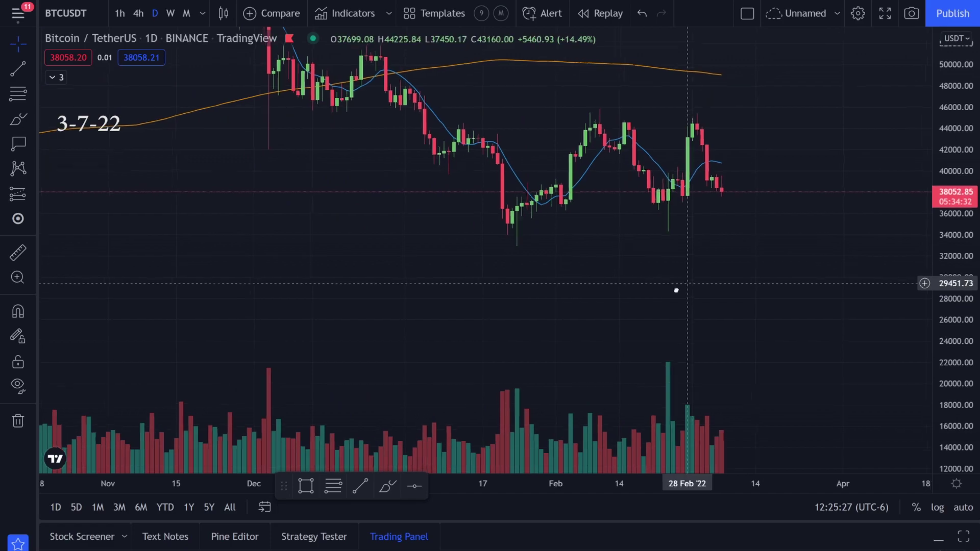
scroll(628, 291, up, 3)
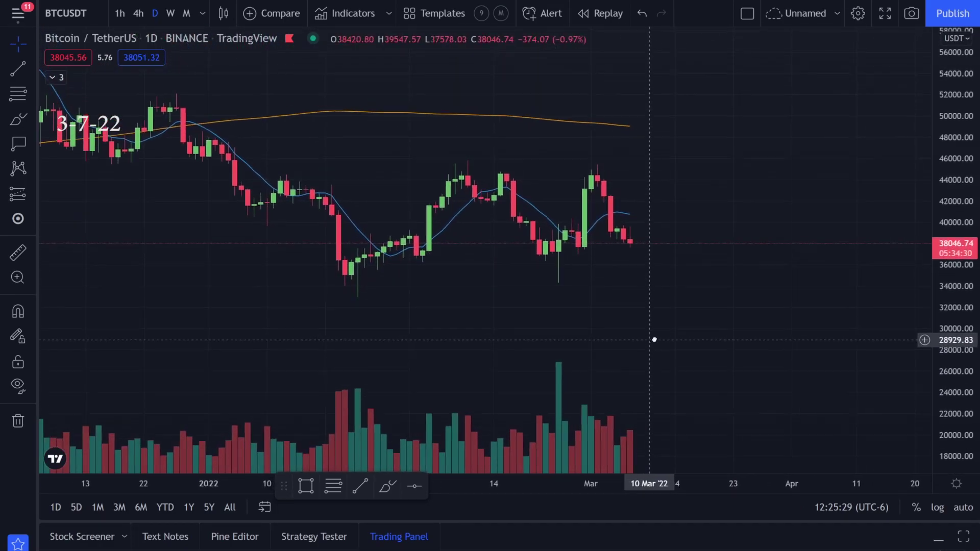
Trace the blue moving average from early January to the latest candle with the brush, and undo the stroke.
click(388, 486)
mouse_move(142, 125)
mouse_down()
mouse_move(268, 192)
mouse_move(327, 238)
mouse_up()
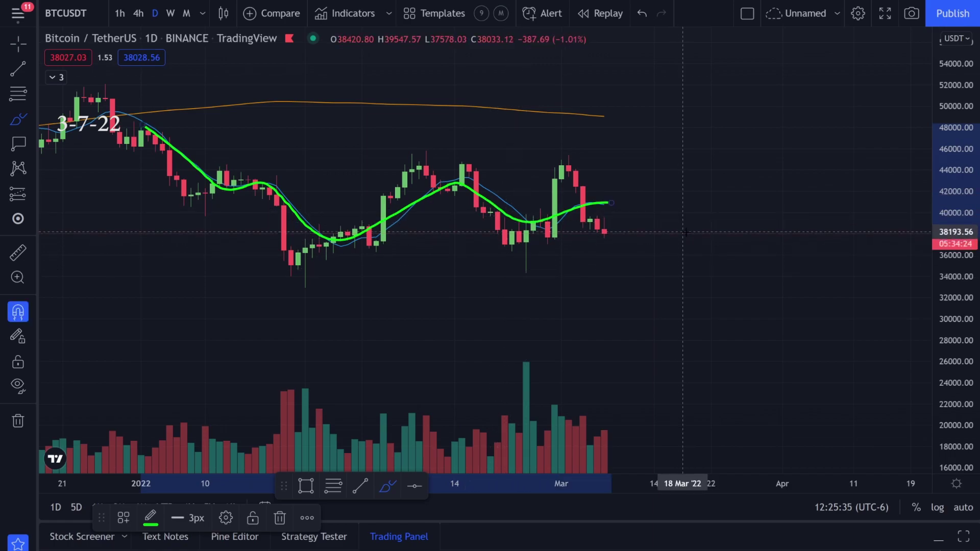
key(ctrl+z)
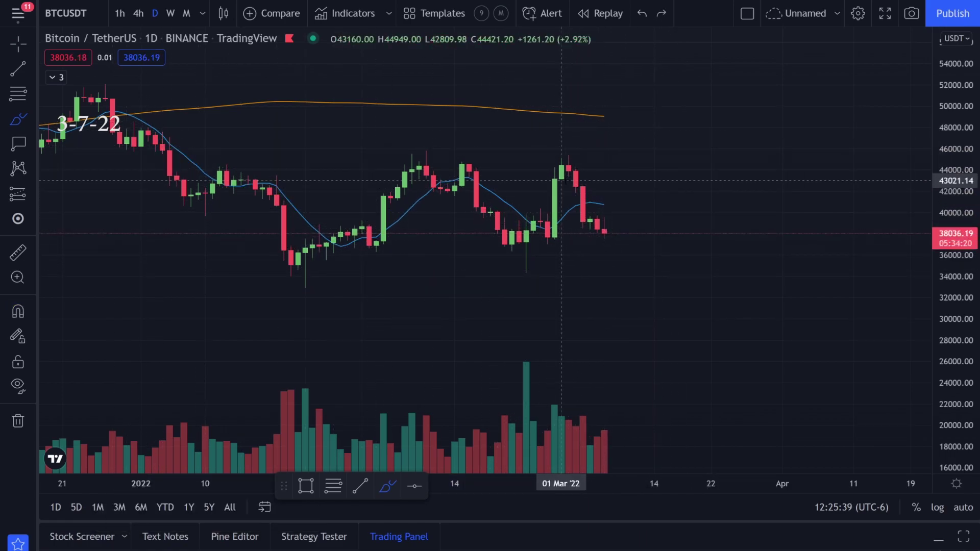
Circle the early-March high above the blue moving average with the brush.
drag(574, 152, 569, 154)
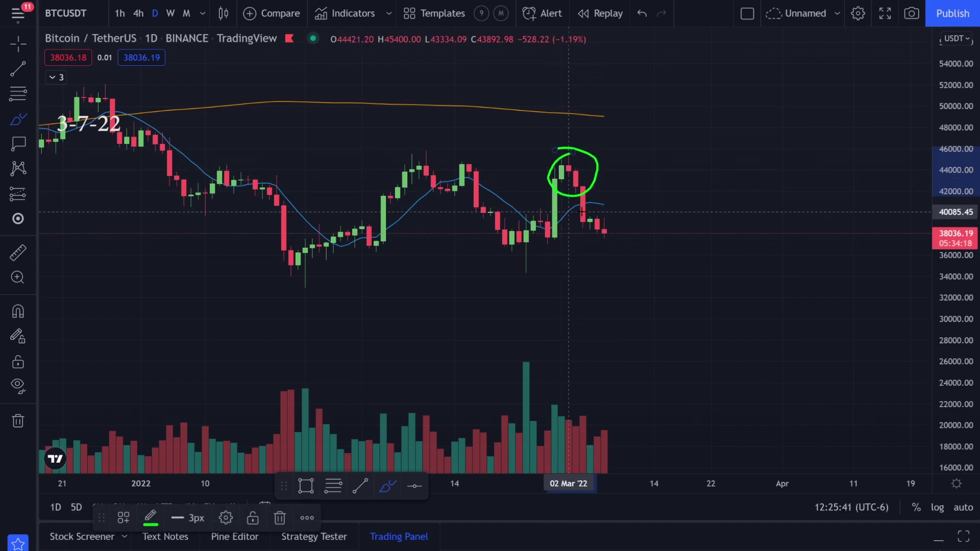
Undo the early-March circle, mark the end of the blue moving average with the brush, and undo that mark.
key(ctrl+z)
drag(605, 212, 583, 213)
key(ctrl+z)
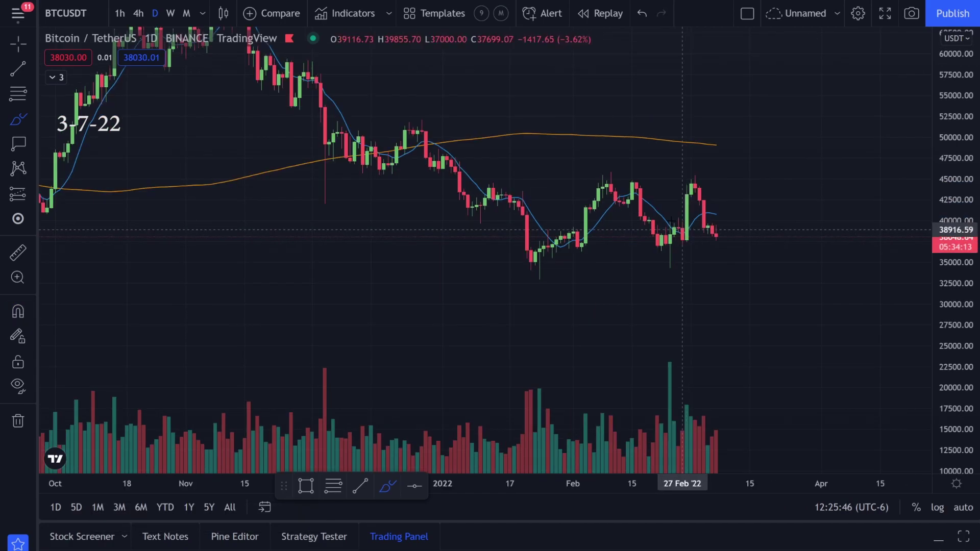
Trace the late-December to late-January decline below the blue moving average and the rise above it into February, undoing each brush stroke.
scroll(681, 230, up, 1)
drag(376, 142, 404, 156)
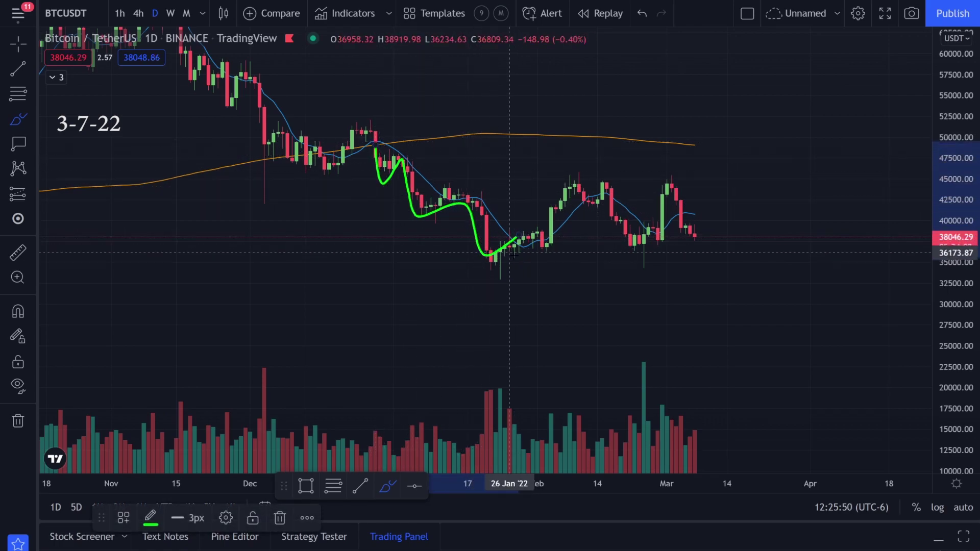
key(ctrl+z)
drag(518, 238, 533, 210)
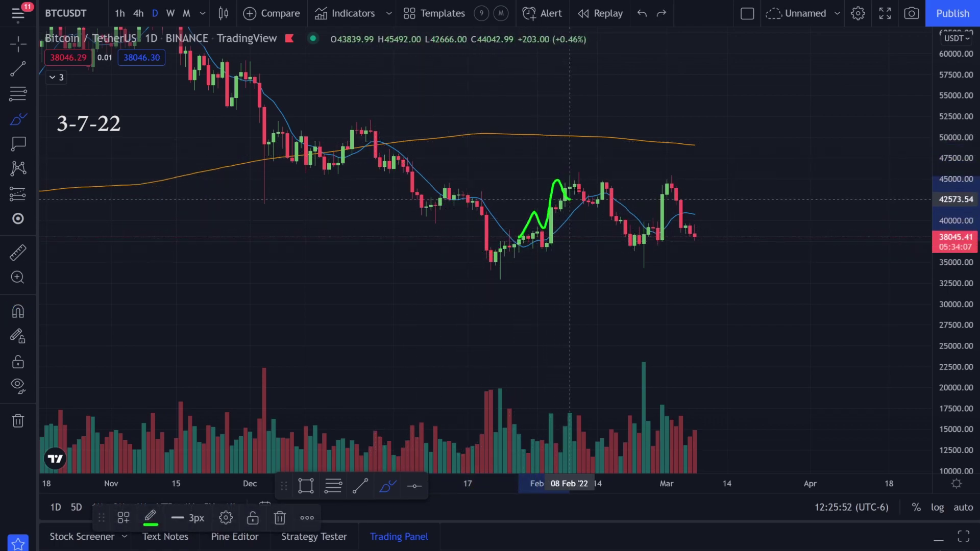
key(ctrl+z)
Mark the latest daily candles below the blue moving average with the brush, and undo the stroke.
scroll(591, 241, up, 4)
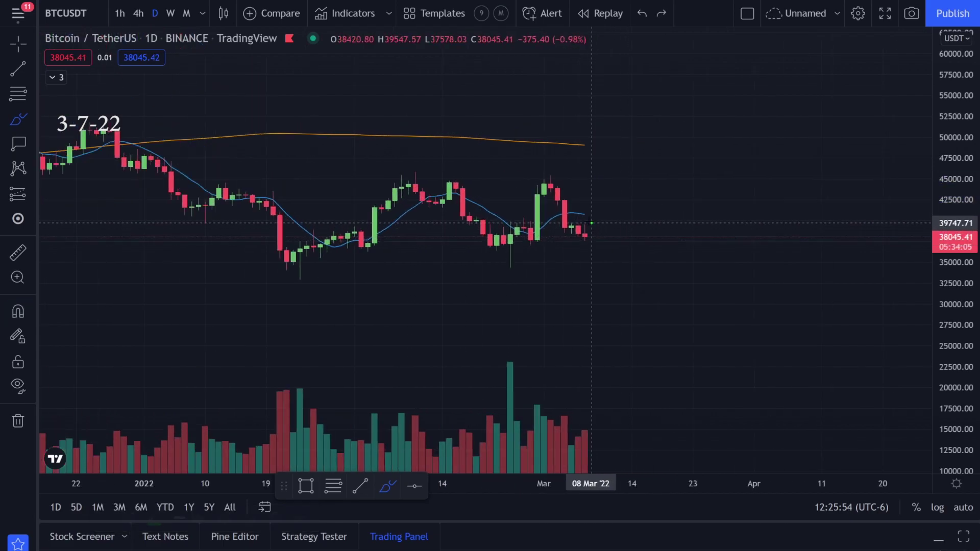
drag(592, 222, 551, 244)
key(ctrl+z)
Trace the February price swings around the blue moving average twice with the brush, undoing each stroke.
scroll(546, 237, down, 2)
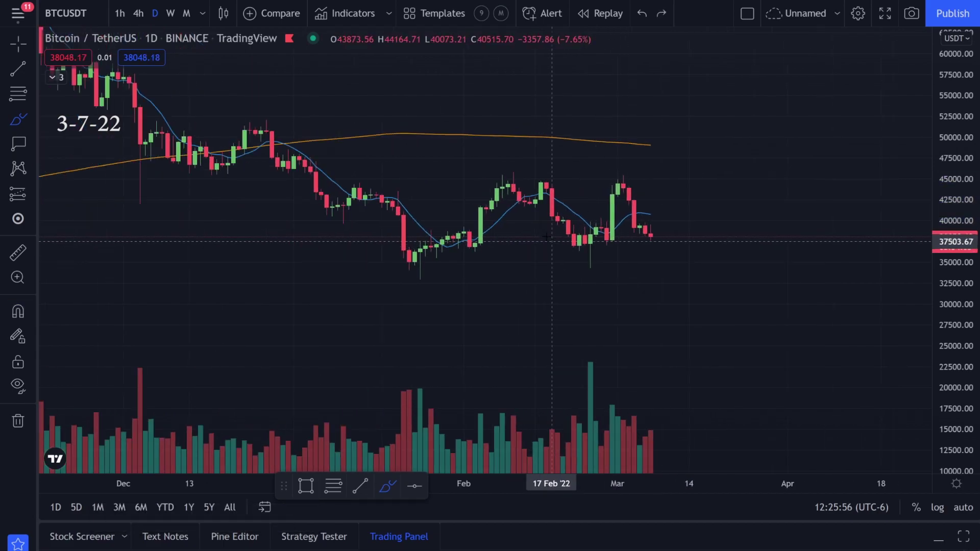
mouse_move(513, 181)
mouse_down()
mouse_move(552, 202)
mouse_move(613, 202)
mouse_up()
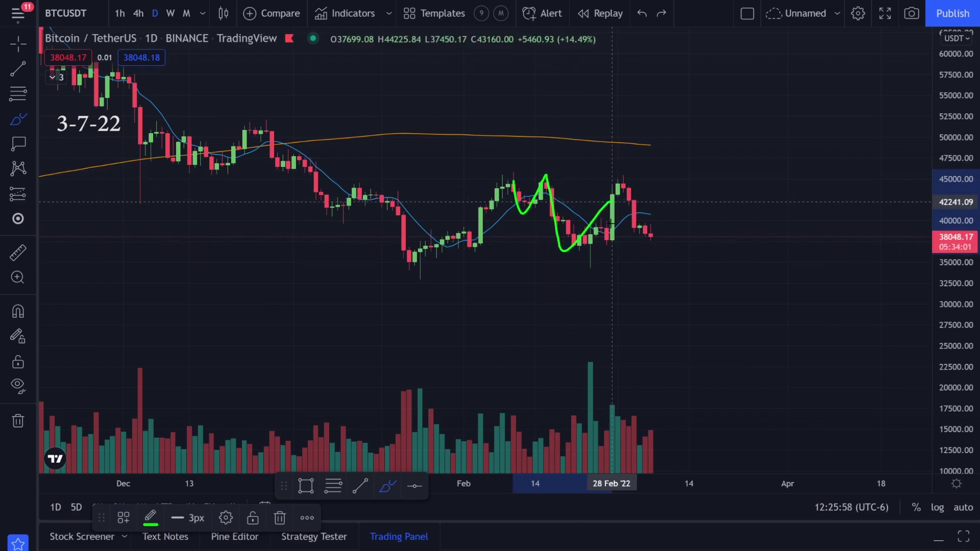
key(ctrl+z)
drag(520, 176, 612, 211)
key(ctrl+z)
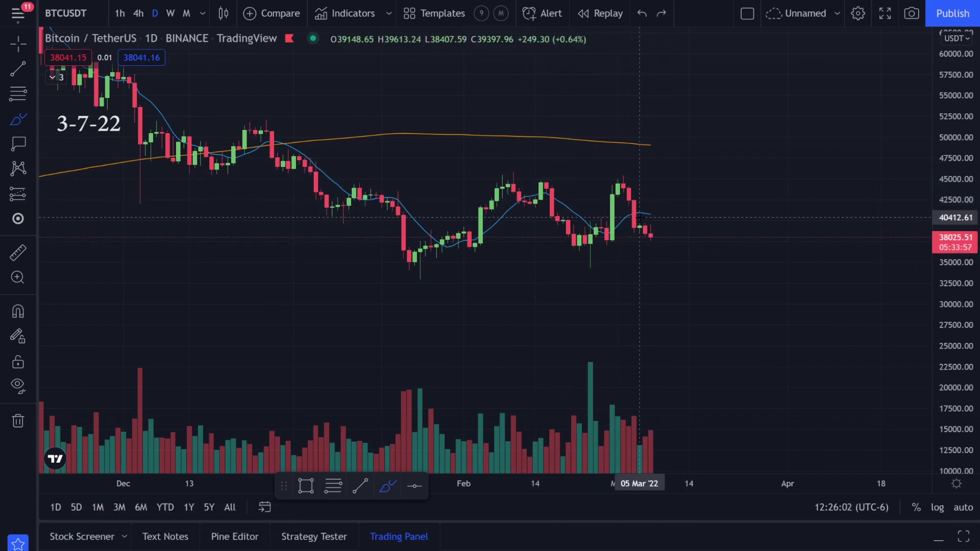
Switch the chart to the weekly timeframe and bring the candles from June 2021 to March 2022 into view.
scroll(650, 218, down, 2)
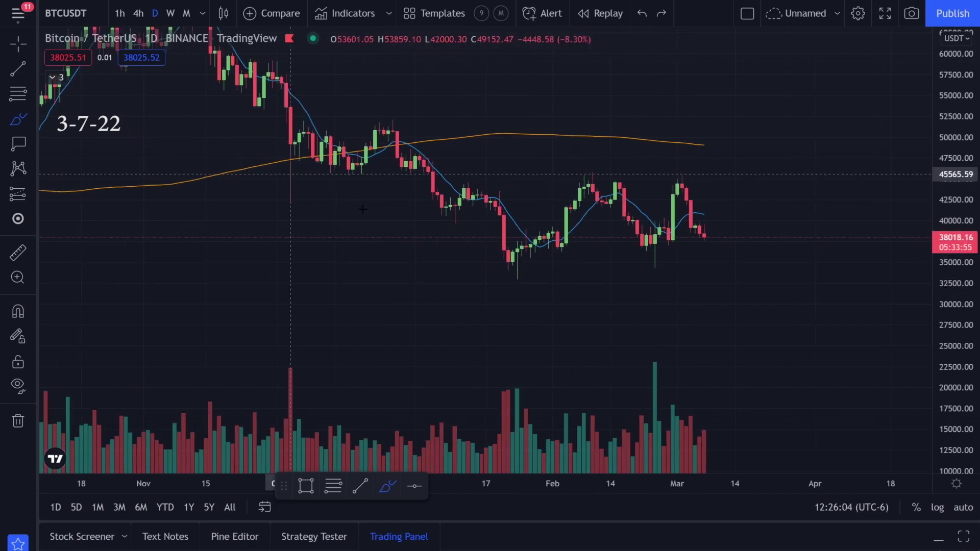
click(171, 13)
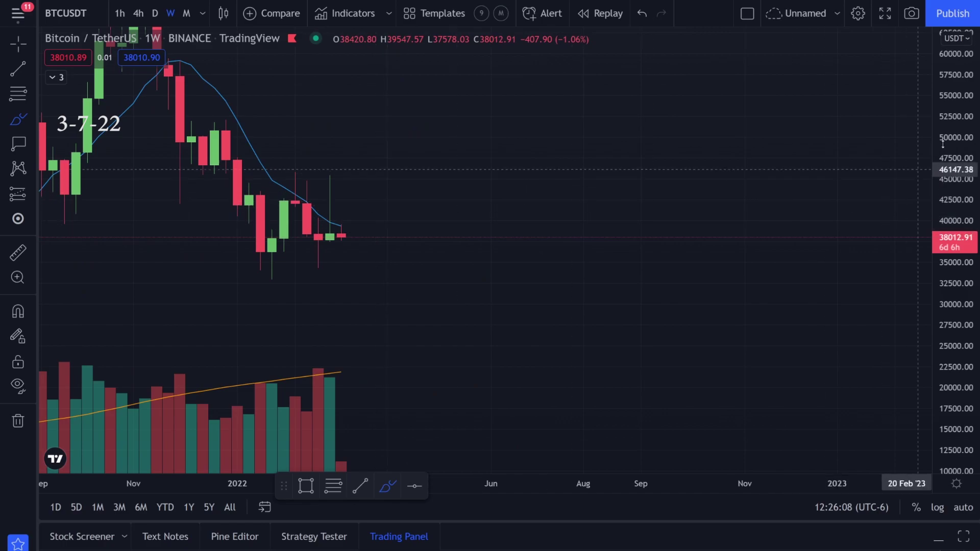
drag(269, 291, 448, 328)
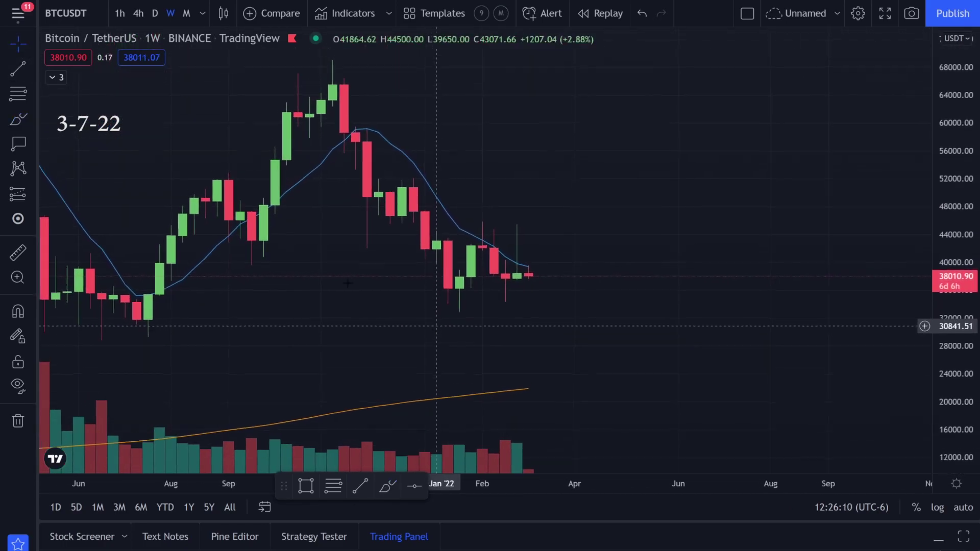
Trace the weekly decline from November to March with the brush, mark the January and February candles near the blue moving average, and undo the strokes.
click(17, 119)
mouse_move(342, 133)
mouse_down()
mouse_move(416, 168)
mouse_move(484, 236)
mouse_move(556, 269)
mouse_up()
key(ctrl+z)
mouse_move(493, 220)
mouse_down()
mouse_move(477, 233)
mouse_move(502, 220)
mouse_move(506, 232)
mouse_move(493, 199)
mouse_up()
key(ctrl+z)
key(ctrl+z)
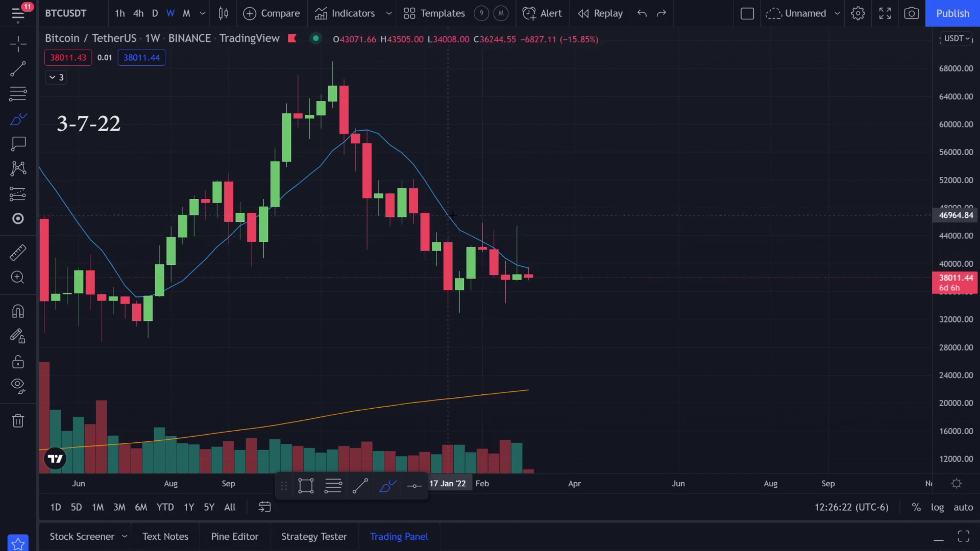
drag(452, 216, 471, 236)
key(ctrl+z)
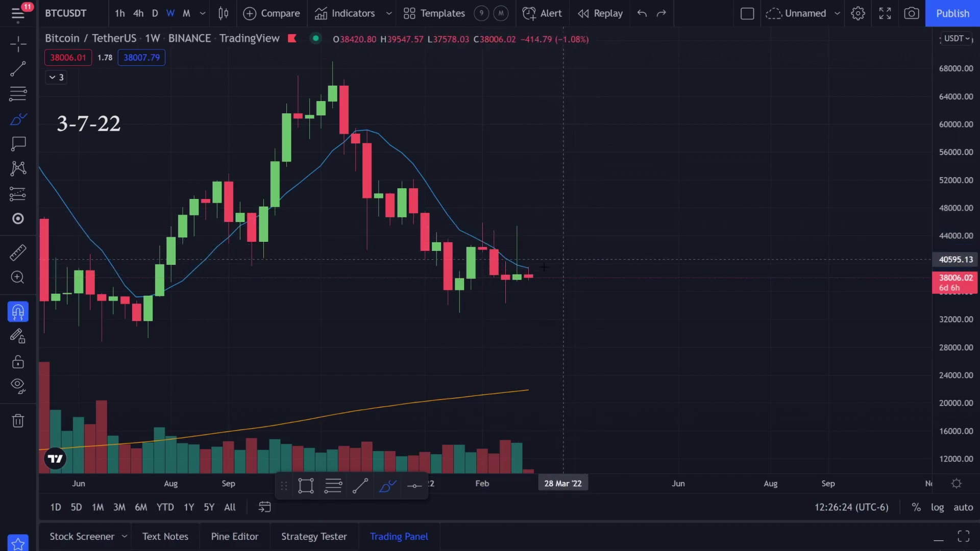
Circle the latest weekly candles at the blue moving average, trace a price drop from them, and undo the marks.
mouse_move(528, 262)
mouse_down()
mouse_move(541, 278)
mouse_move(517, 267)
mouse_up()
key(ctrl+z)
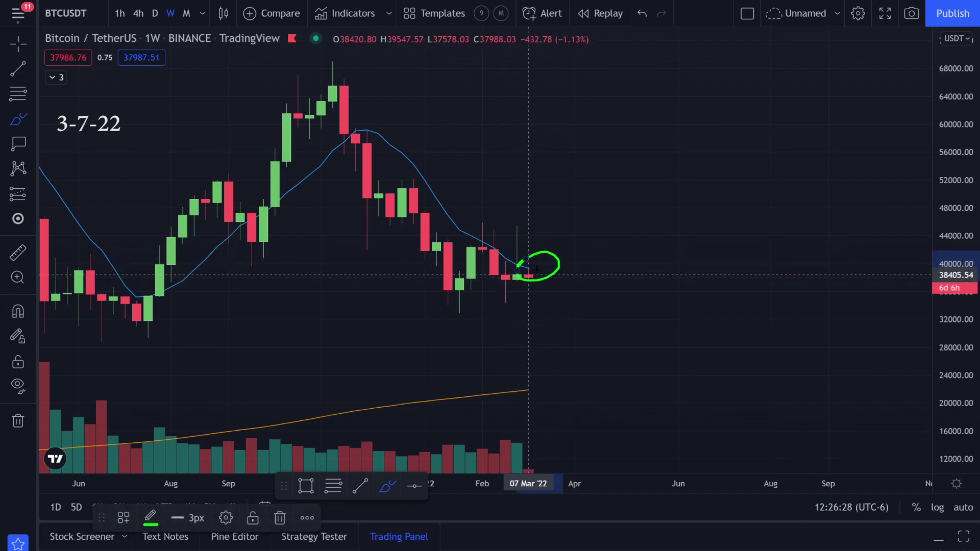
key(ctrl+z)
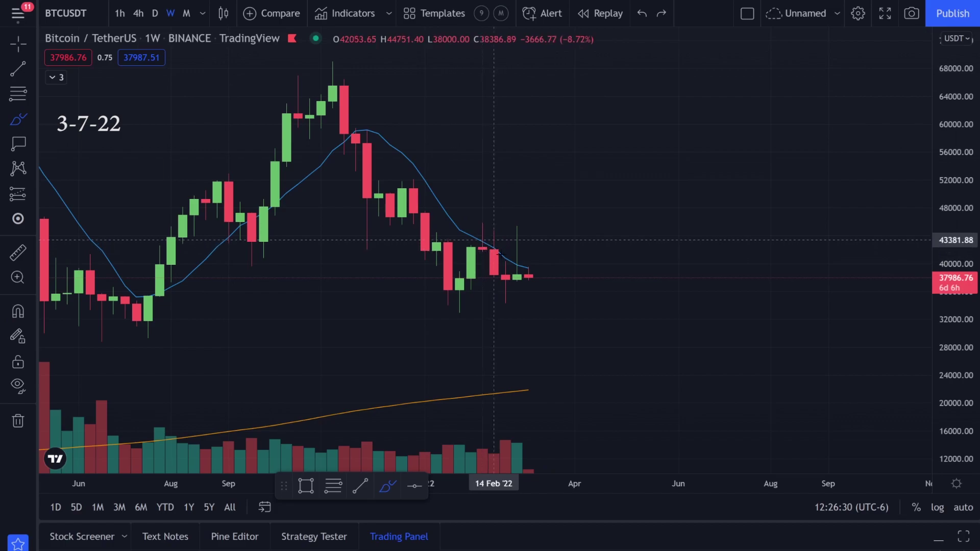
drag(507, 278, 531, 277)
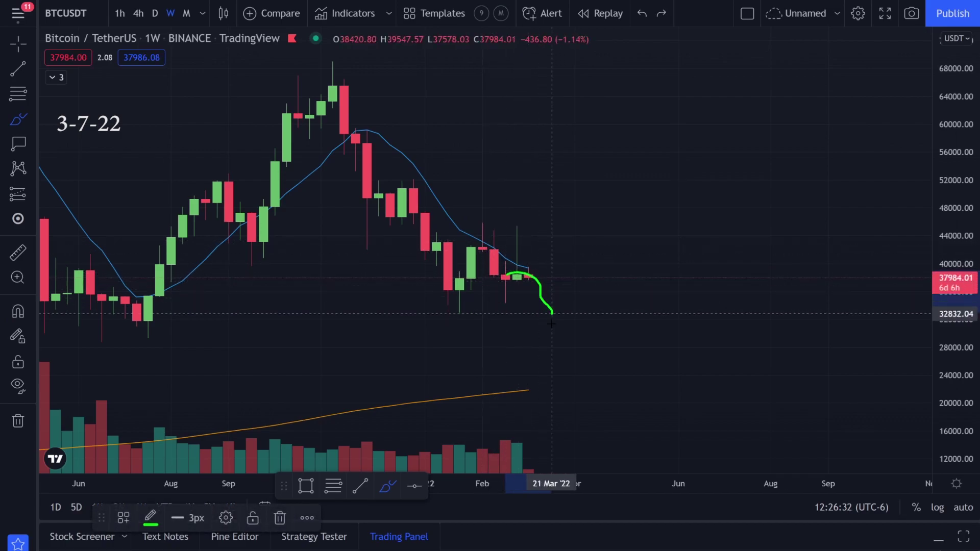
drag(552, 324, 575, 409)
key(ctrl+z)
Circle the latest weekly candles, draw a rise through the blue moving average to about 44000, and undo the marks.
mouse_move(526, 257)
mouse_down()
mouse_move(547, 268)
mouse_move(544, 228)
mouse_move(506, 267)
mouse_move(563, 256)
mouse_move(506, 270)
mouse_up()
key(ctrl+z)
key(ctrl+z)
key(ctrl+z)
key(ctrl+z)
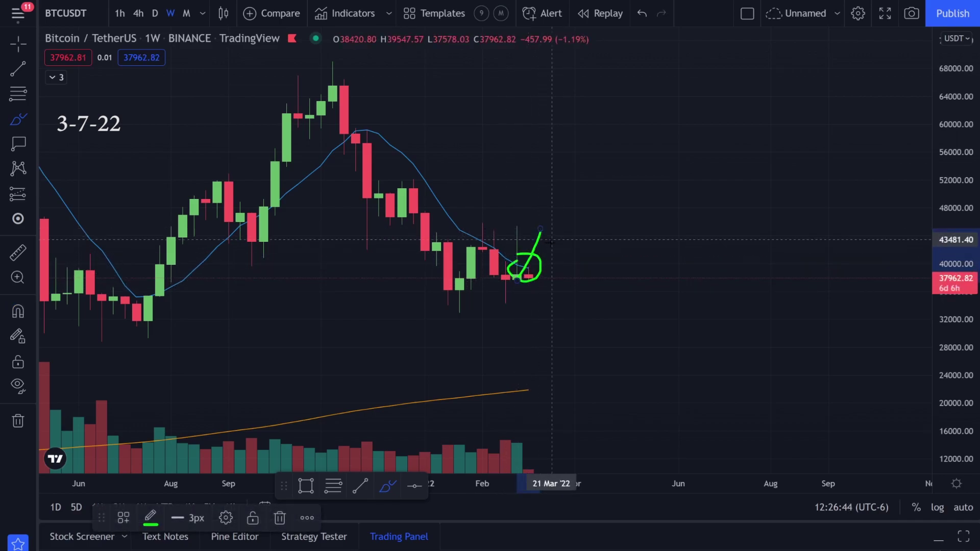
key(ctrl+z)
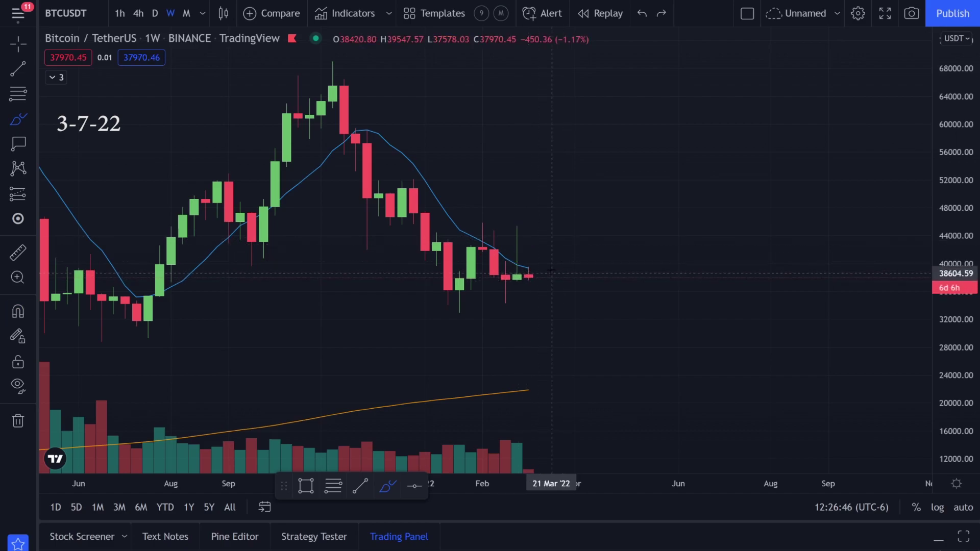
Brush marks around the latest weekly candles and along the blue moving average from December to February, undoing each one.
drag(552, 270, 493, 281)
key(ctrl+z)
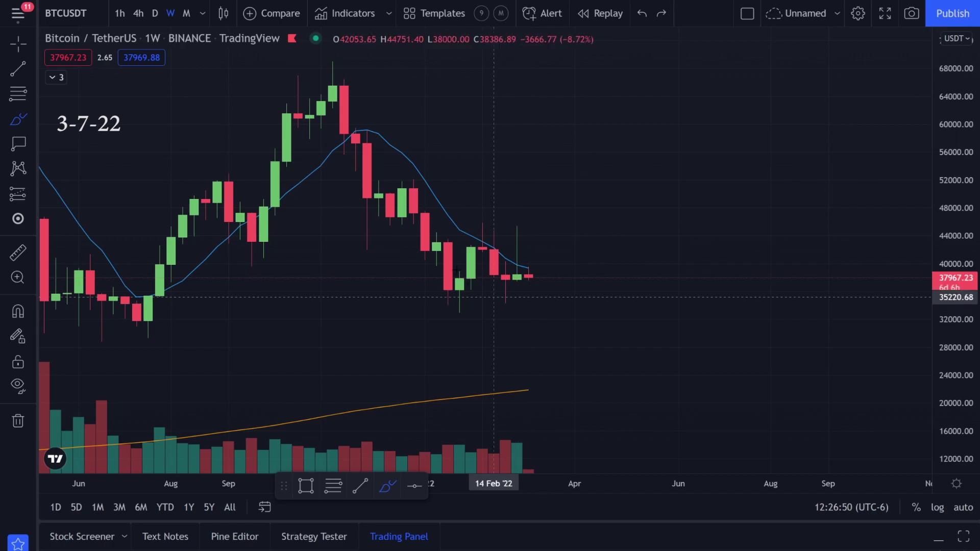
mouse_move(414, 162)
mouse_down()
mouse_move(506, 256)
mouse_move(506, 286)
mouse_move(541, 228)
mouse_up()
key(ctrl+z)
key(ctrl+z)
key(ctrl+z)
drag(460, 231, 482, 254)
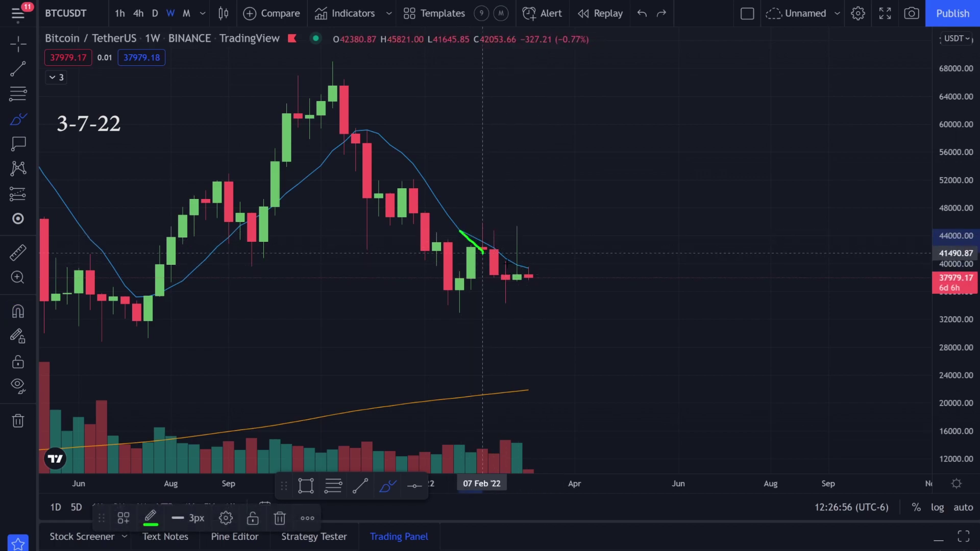
key(ctrl+z)
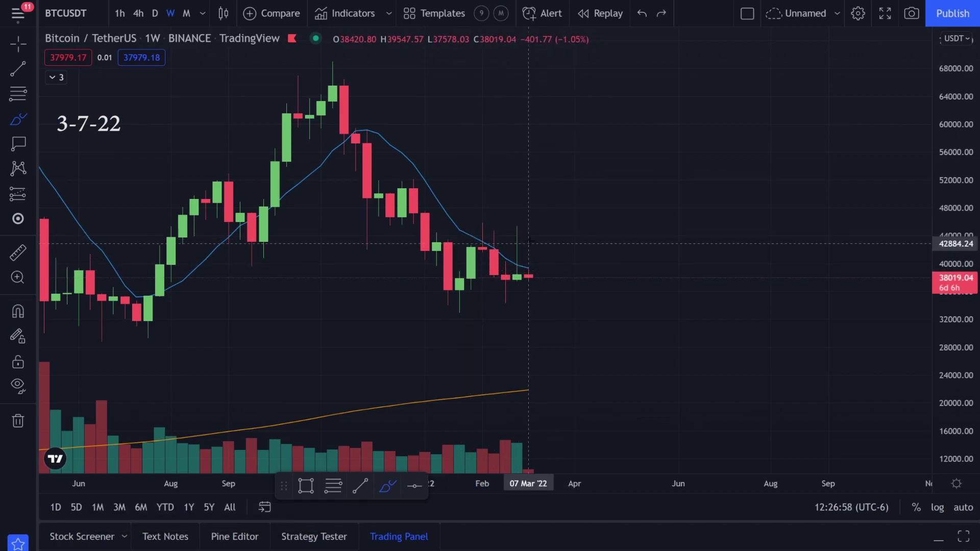
Switch to the daily timeframe, mark the area beside the latest candle and the blue moving average, and undo the mark.
click(155, 14)
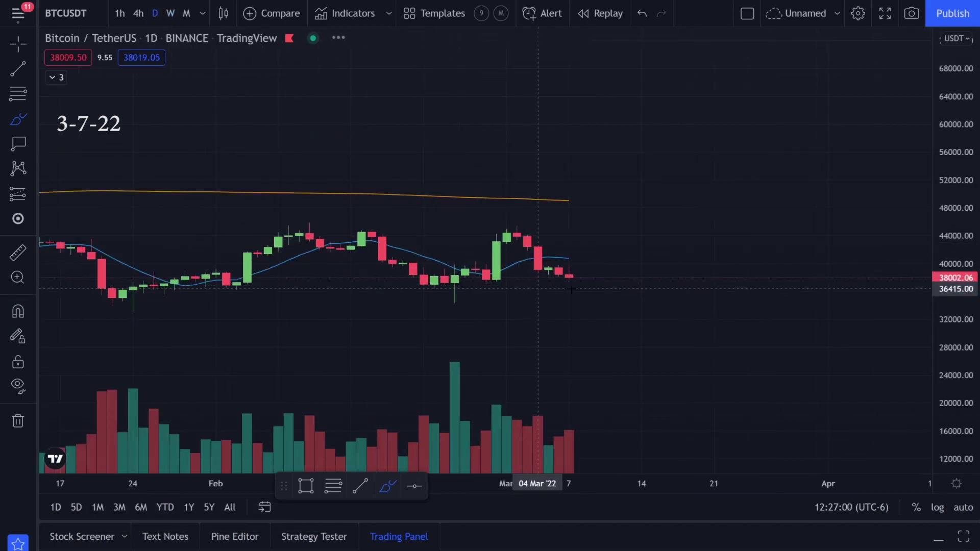
mouse_move(577, 259)
mouse_down()
mouse_move(545, 269)
mouse_move(577, 255)
mouse_up()
key(ctrl+z)
key(ctrl+z)
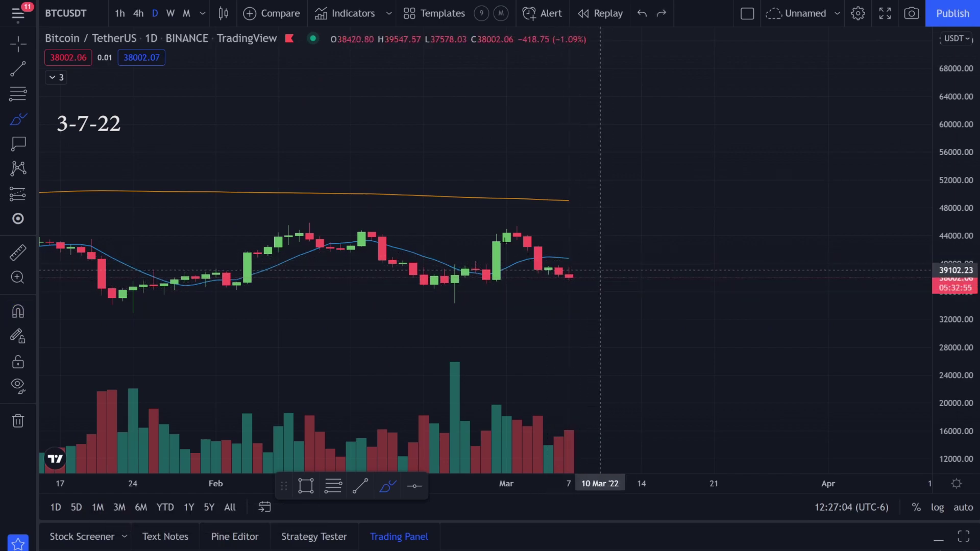
On the monthly timeframe, trace the blue moving average from late 2020 to November 2021, circle its March 2022 end, and undo both marks.
click(186, 13)
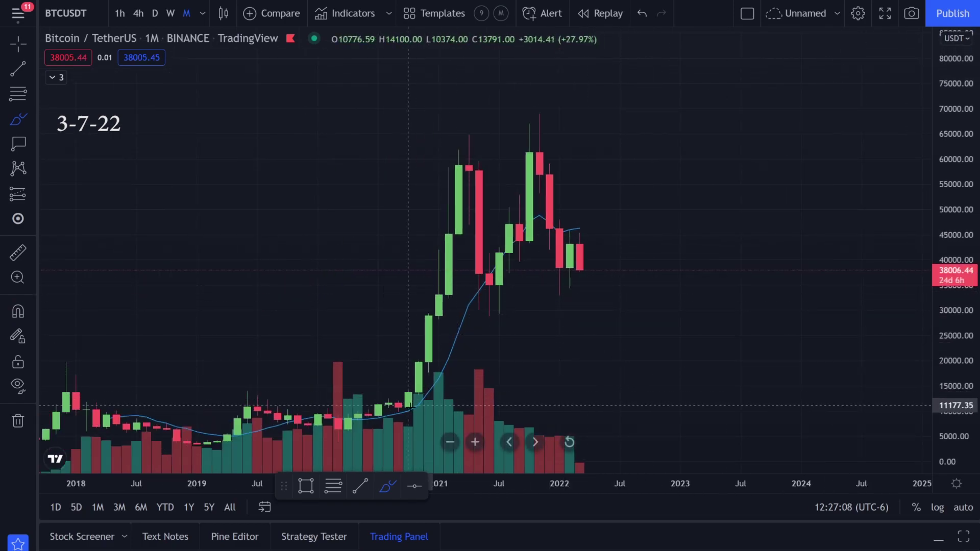
drag(412, 406, 469, 303)
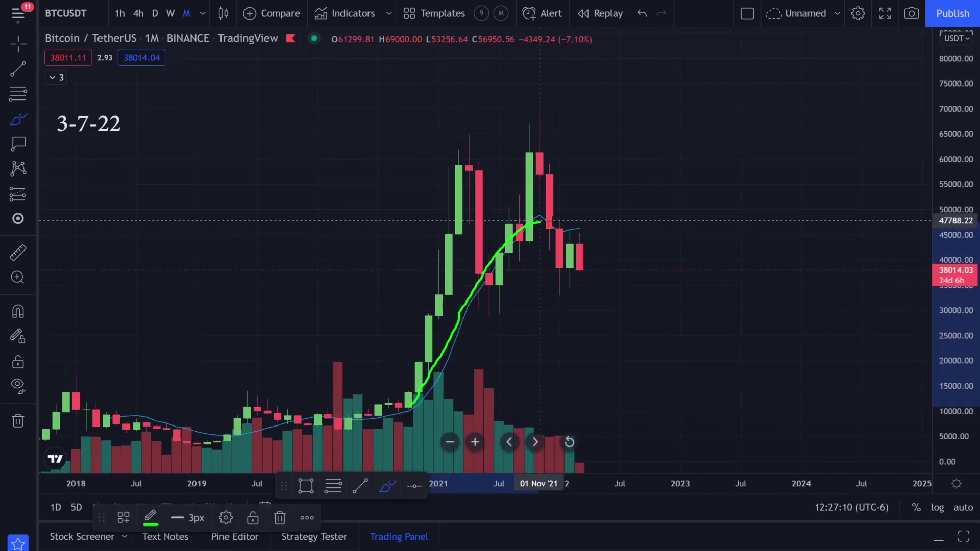
drag(600, 223, 580, 215)
key(ctrl+z)
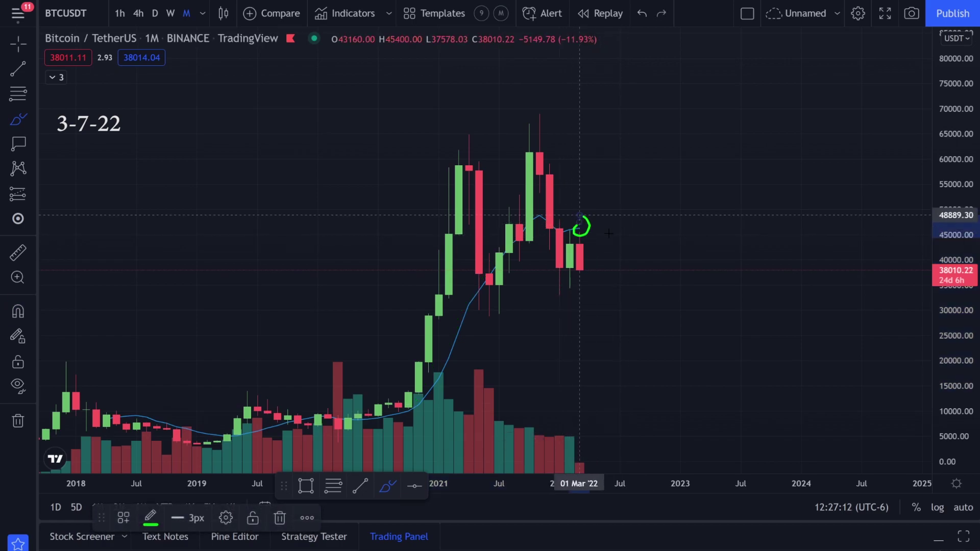
key(ctrl+z)
Mark the monthly break below the blue moving average, the February 2022 rise toward it and the March candle's drop, undoing each stroke.
scroll(569, 254, up, 2)
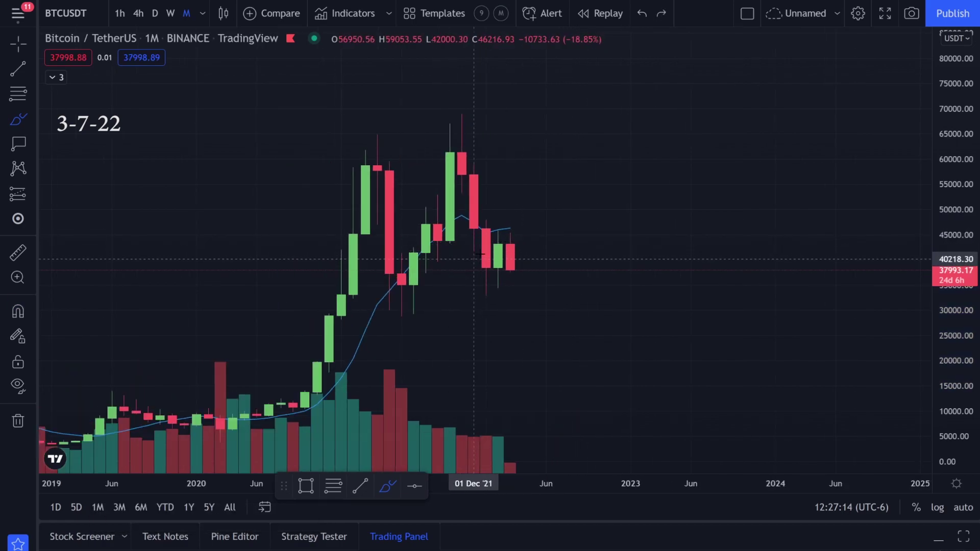
drag(482, 213, 483, 219)
key(ctrl+z)
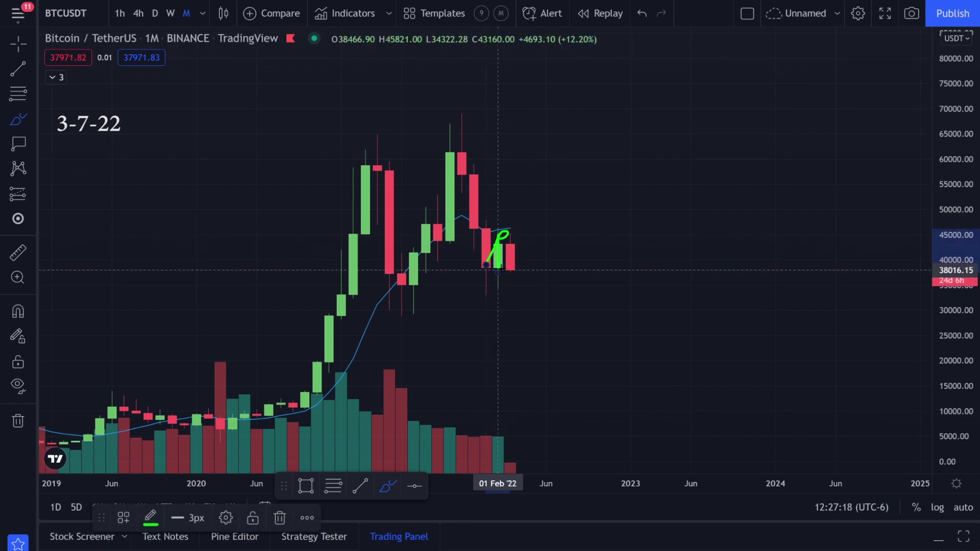
key(ctrl+z)
mouse_move(498, 270)
mouse_down()
mouse_move(510, 222)
mouse_move(521, 281)
mouse_up()
key(ctrl+z)
key(ctrl+z)
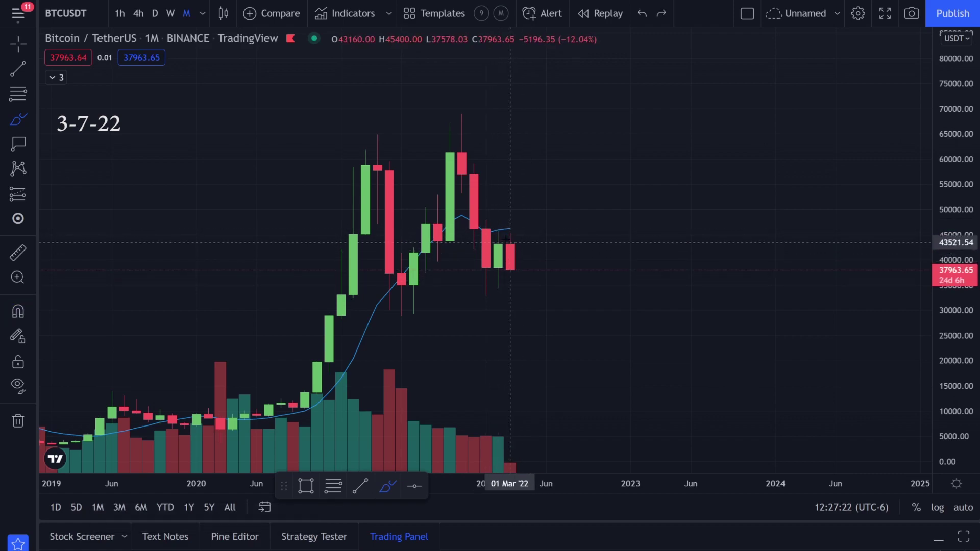
Trace the monthly blue moving average from early 2021 to December 2021, mark its March 2022 end, and undo the strokes.
drag(354, 341, 414, 257)
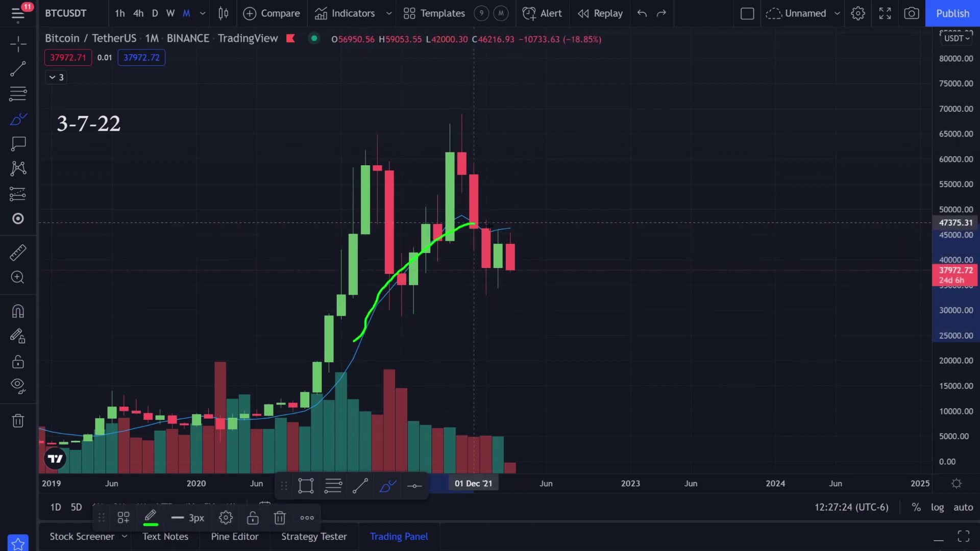
key(ctrl+z)
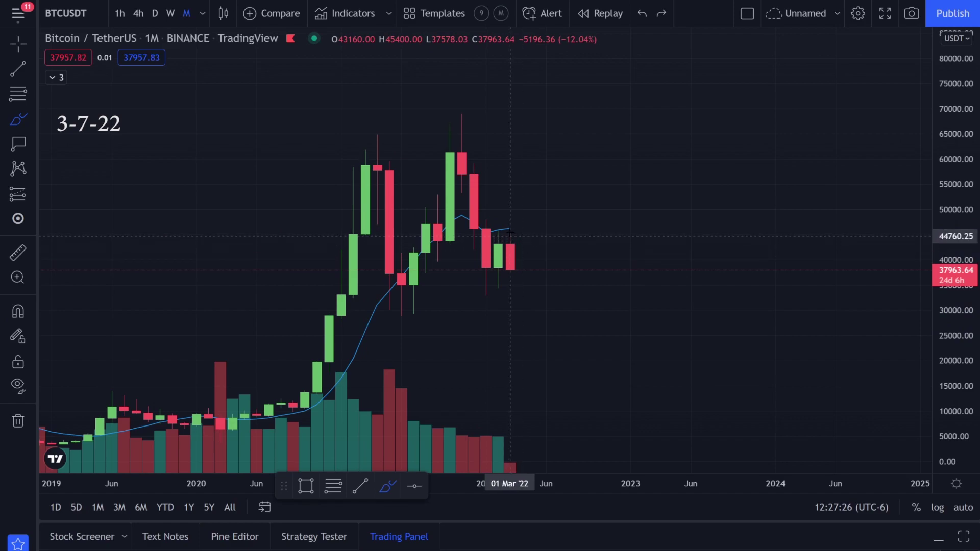
mouse_move(510, 230)
mouse_down()
mouse_move(511, 243)
mouse_move(526, 240)
mouse_up()
key(ctrl+z)
key(ctrl+z)
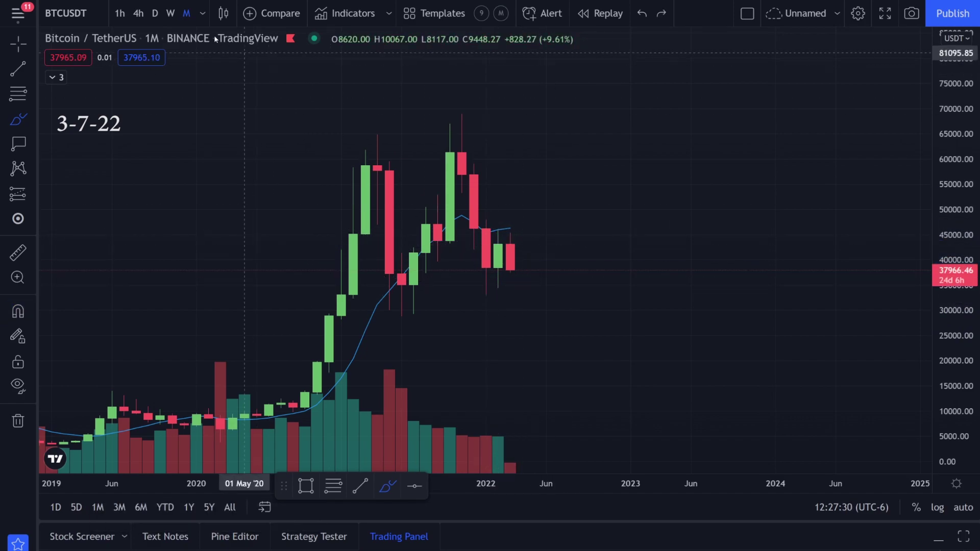
Review the weekly and daily timeframes, switch to the 4-hour chart, and rescale prices to about 34000 to 49000.
click(171, 13)
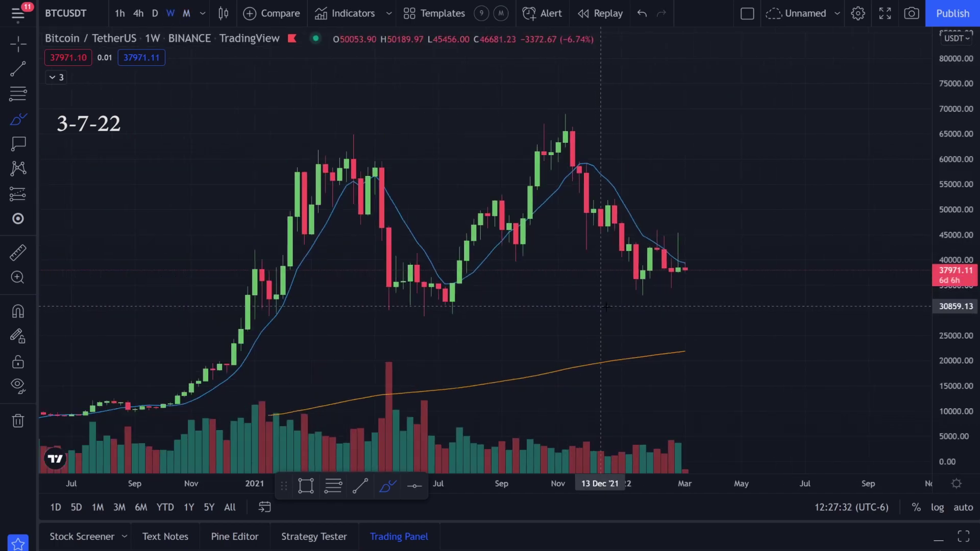
click(155, 13)
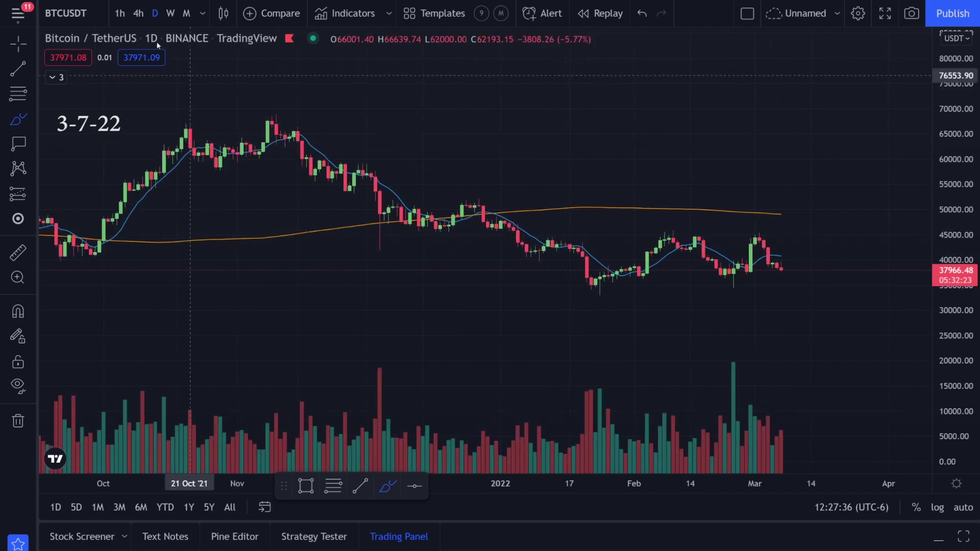
click(139, 13)
scroll(747, 302, up, 1)
drag(955, 400, 936, 164)
drag(965, 389, 953, 228)
scroll(899, 235, up, 3)
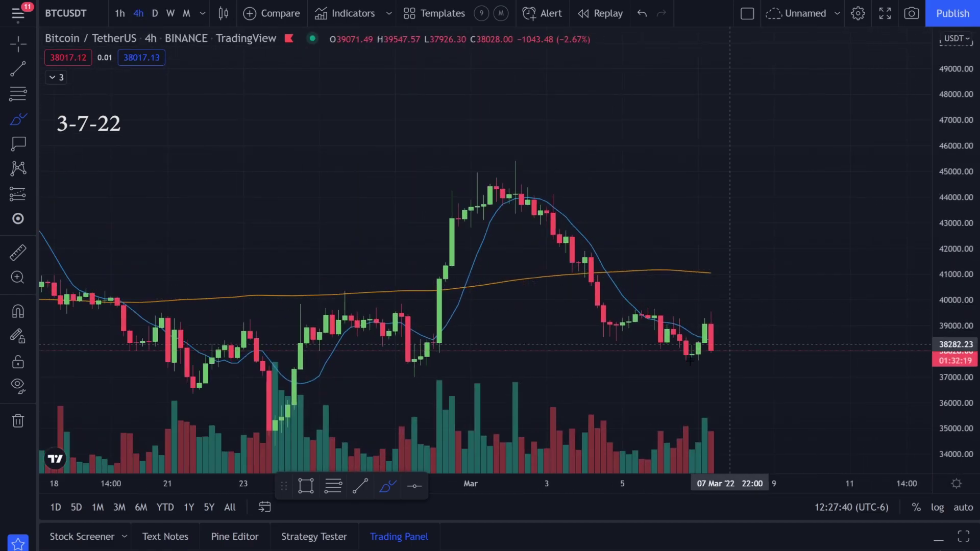
Circle the latest 4-hour candles at the blue moving average with the brush, and undo the circle.
mouse_move(713, 335)
mouse_down()
mouse_move(724, 344)
mouse_move(704, 333)
mouse_up()
key(ctrl+z)
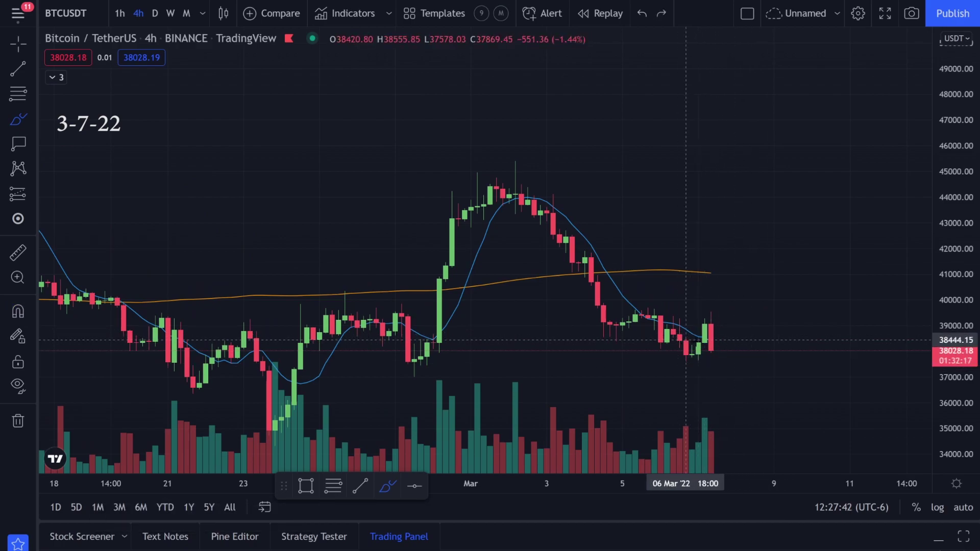
Sketch an upward curve from the latest 4-hour candles through the blue moving average to about 39700 twice, undoing each stroke.
drag(689, 355, 717, 308)
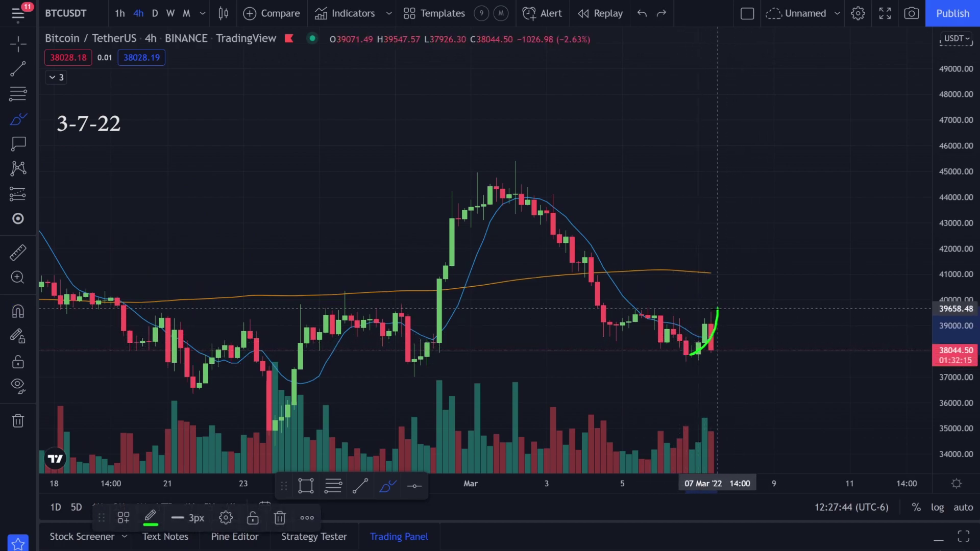
key(ctrl+z)
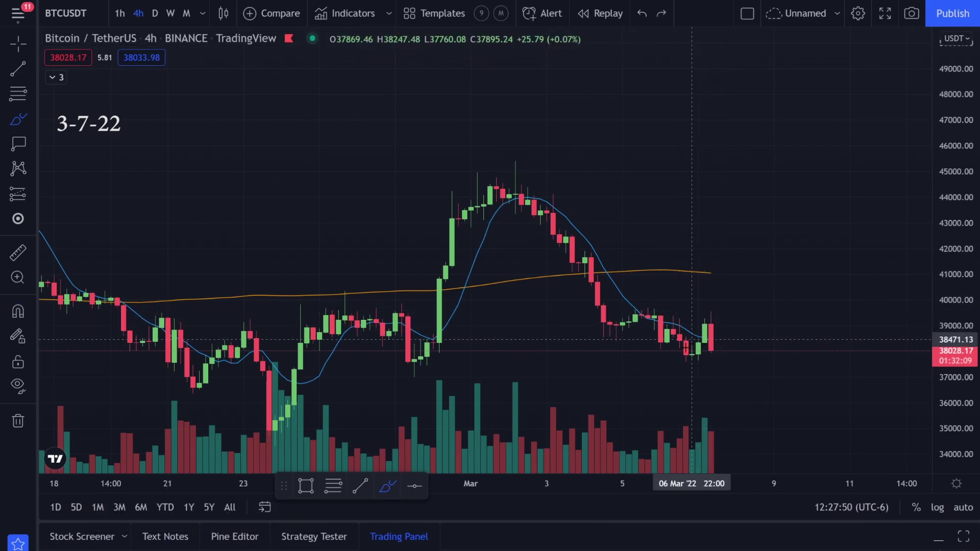
drag(690, 352, 723, 305)
key(ctrl+z)
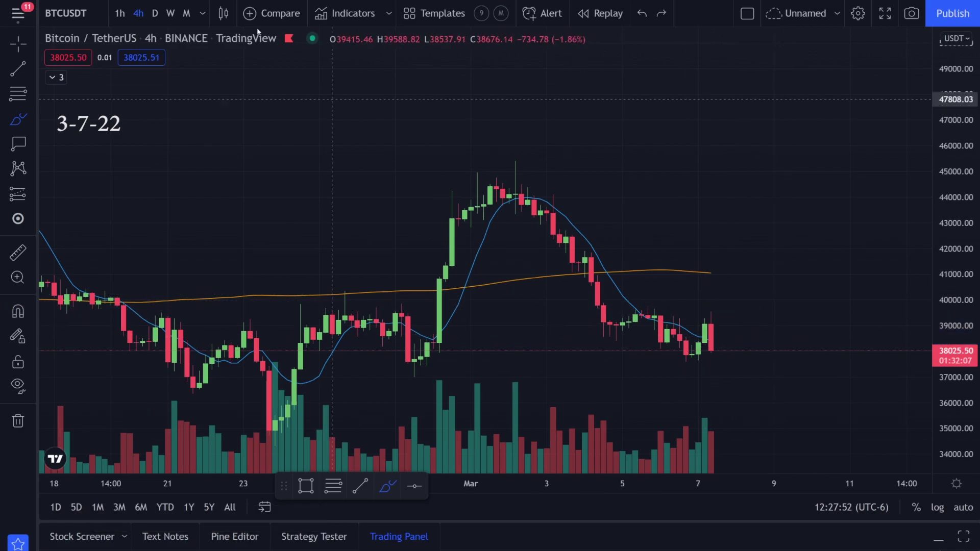
On the daily chart, trace the blue moving average from late February 2022 and its downturn to about 10 March, and undo the strokes.
click(156, 14)
scroll(646, 195, up, 5)
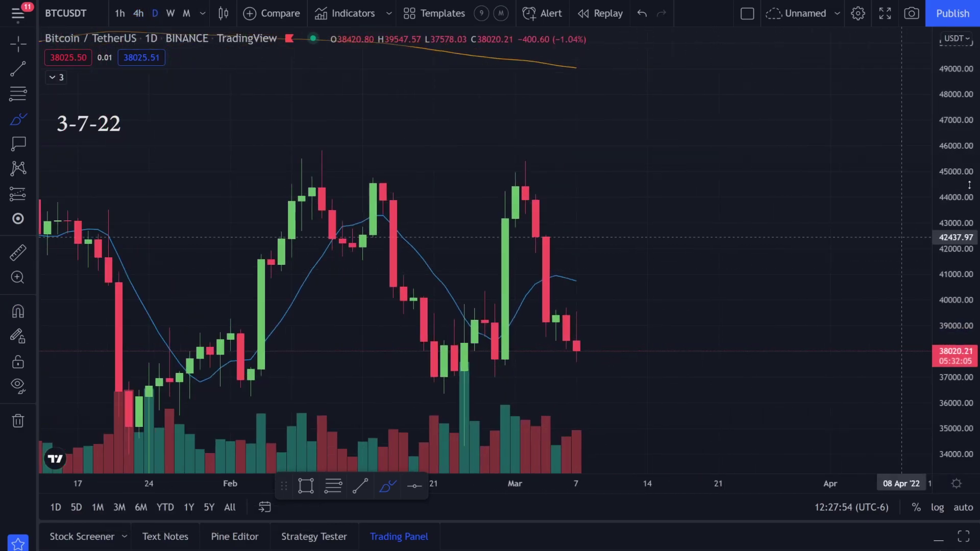
drag(950, 215, 916, 327)
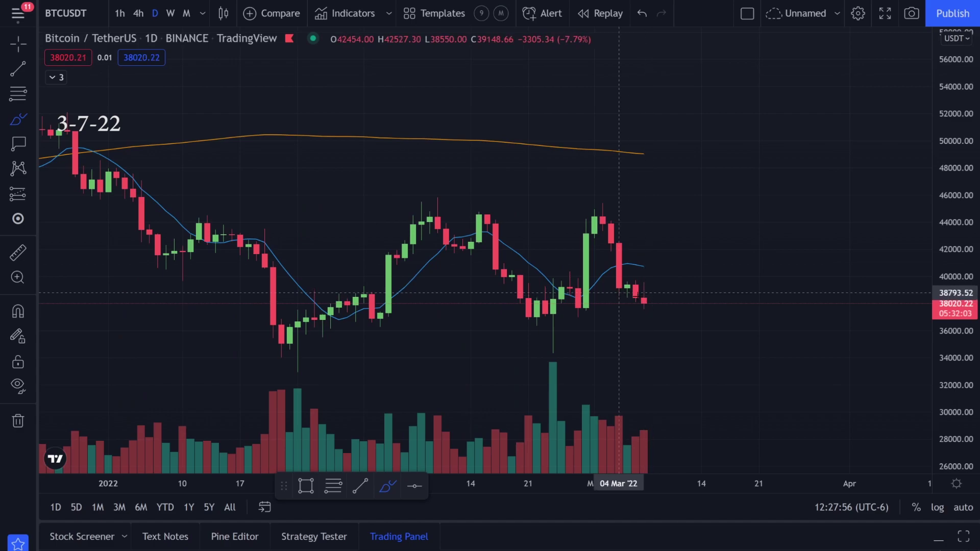
drag(553, 295, 602, 264)
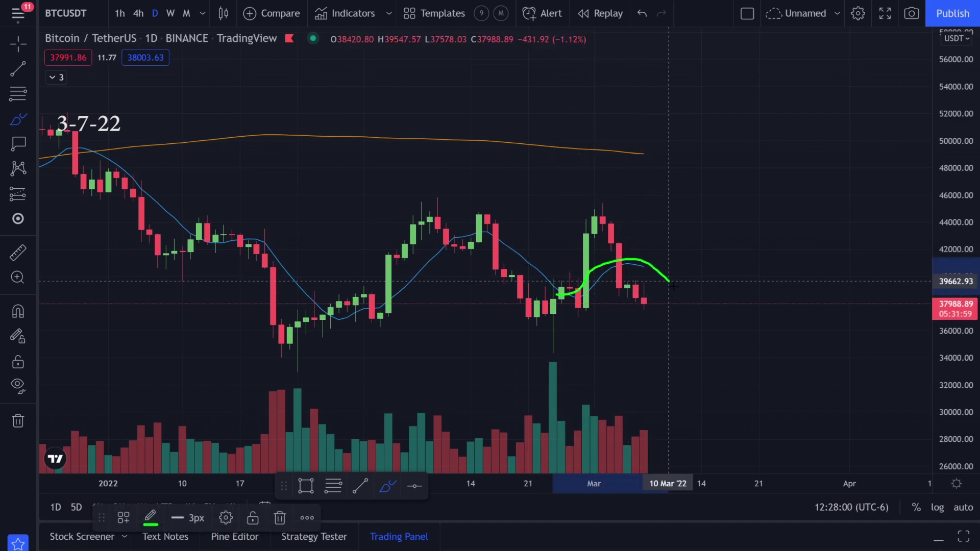
drag(670, 281, 677, 287)
key(ctrl+z)
key(ctrl+z)
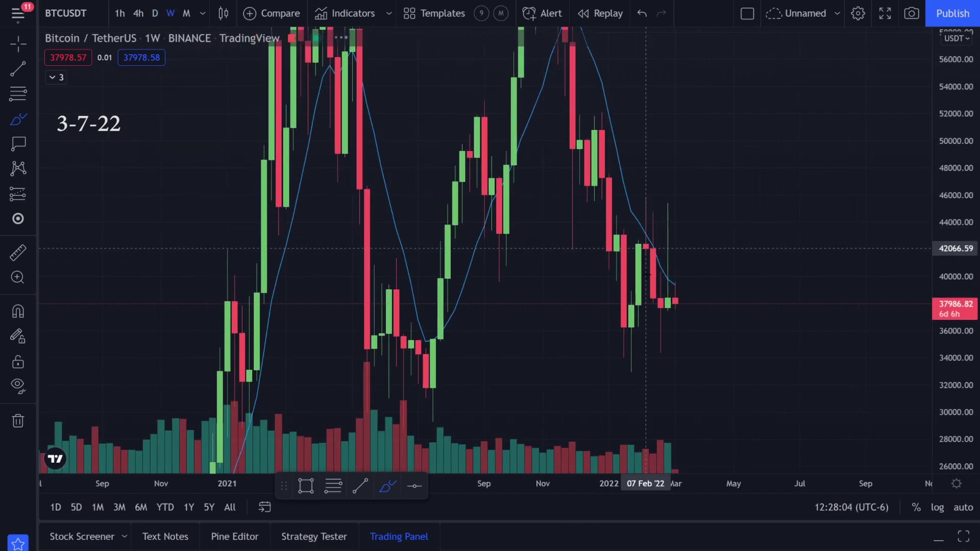
On the weekly chart, mark a rise through the blue moving average, circle the latest candles and the wick above them, undoing each stroke.
drag(668, 303, 684, 229)
key(ctrl+z)
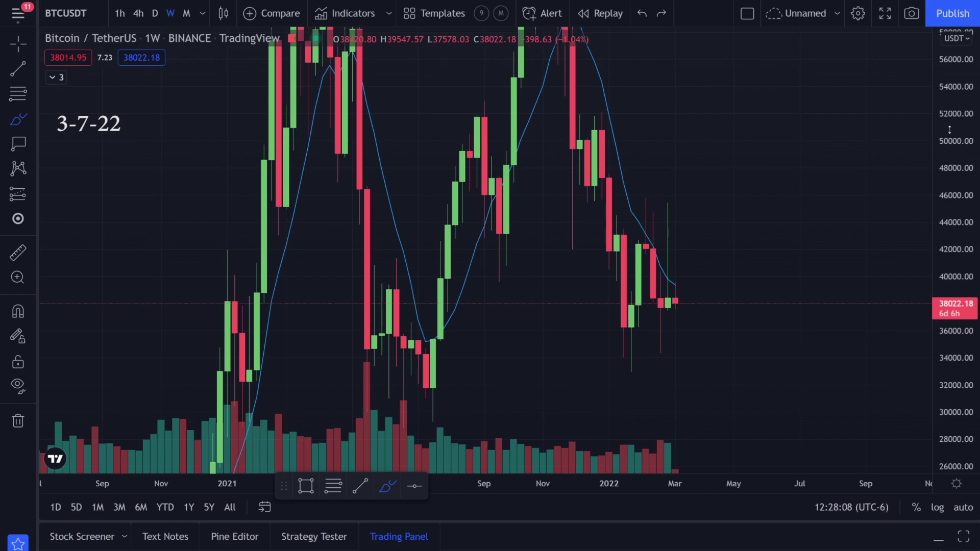
drag(950, 130, 933, 314)
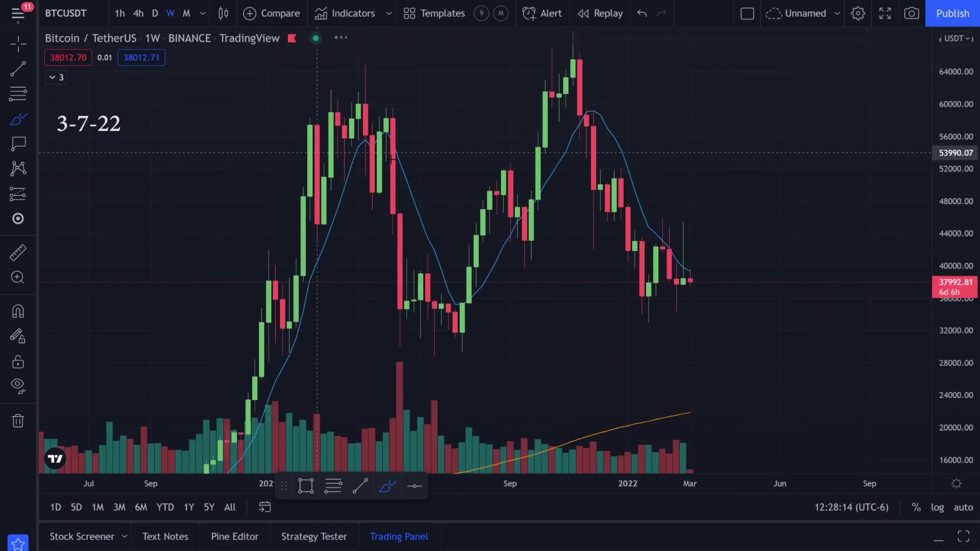
scroll(597, 227, up, 4)
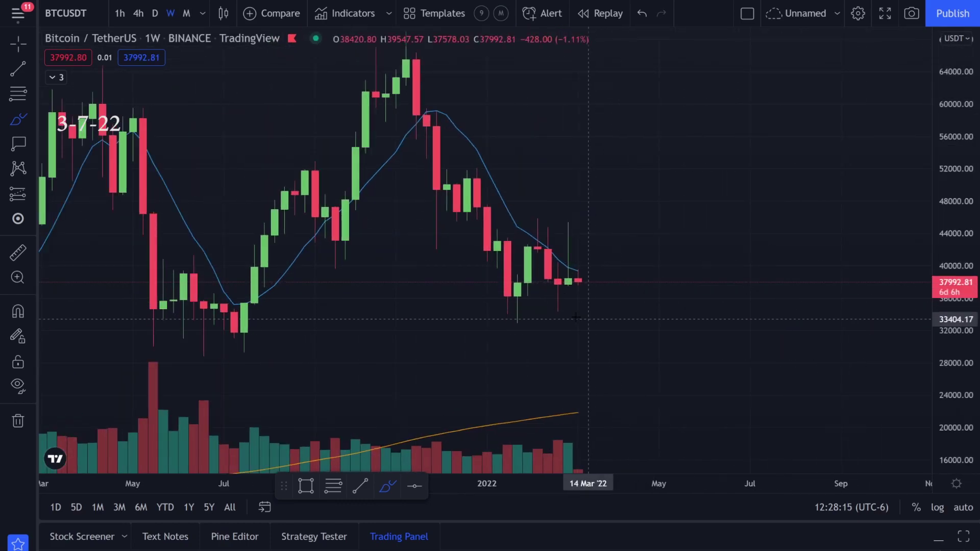
drag(586, 273, 557, 287)
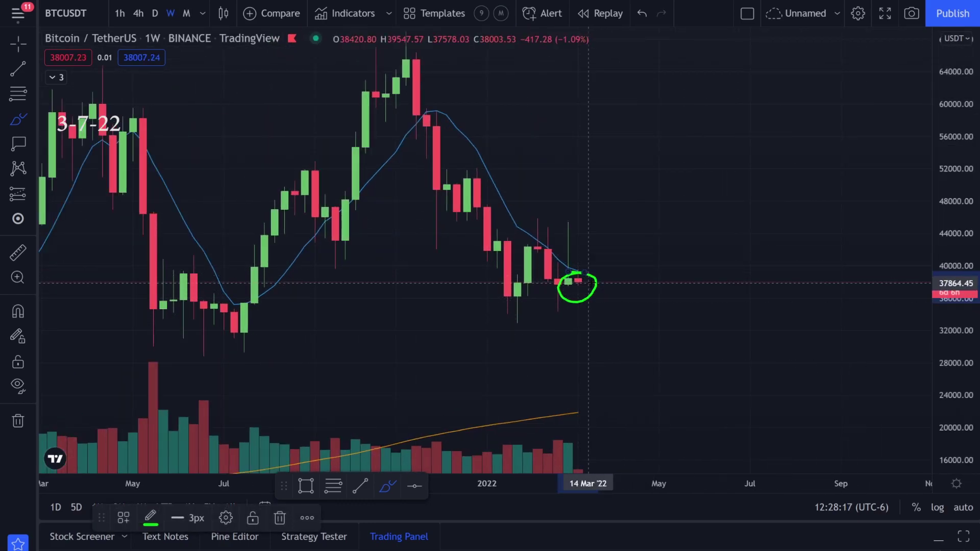
key(ctrl+z)
mouse_move(587, 231)
mouse_down()
mouse_move(598, 244)
mouse_move(570, 232)
mouse_up()
key(ctrl+z)
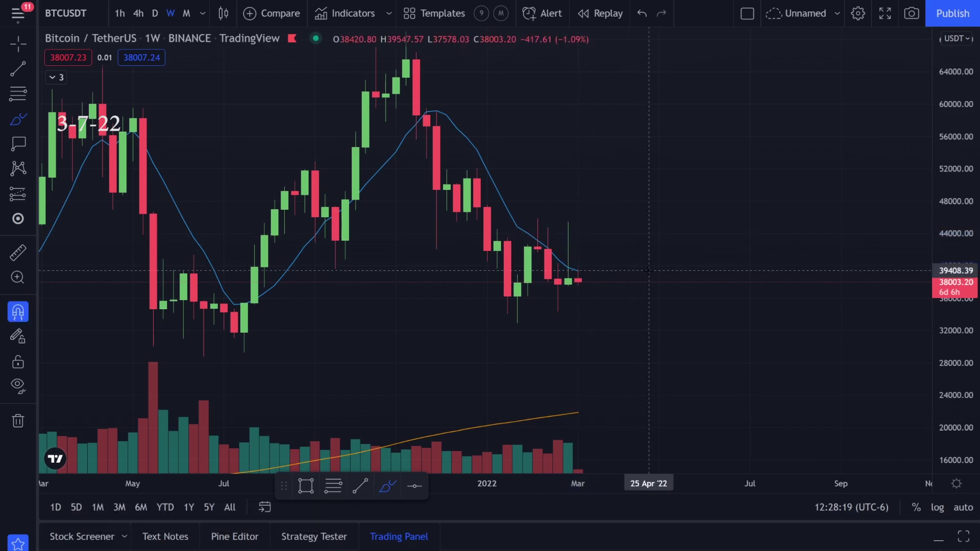
Sketch a weekly rise to about 44000, undo it, and trace the blue moving average flattening near 38000, undoing the extra marks around it.
drag(559, 282, 588, 269)
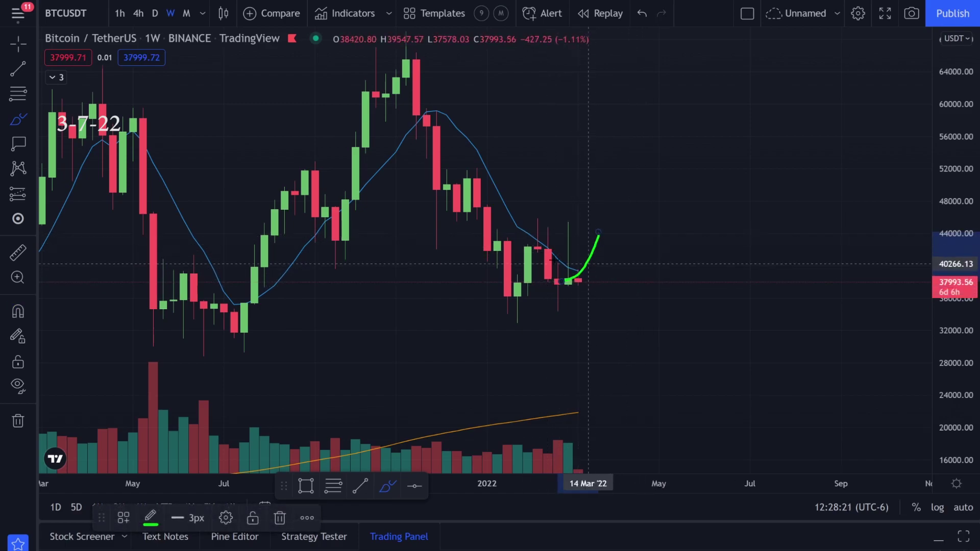
key(ctrl+z)
drag(499, 214, 629, 283)
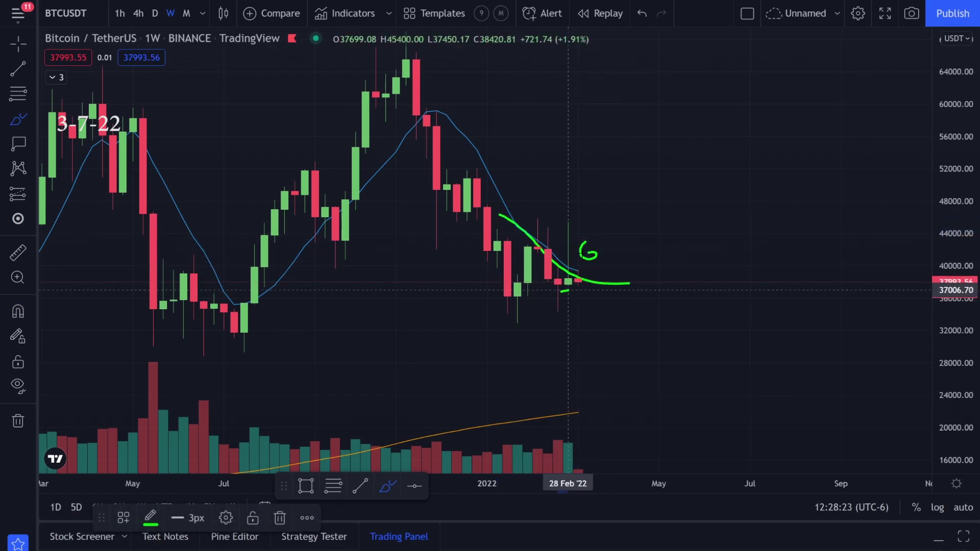
key(ctrl+z)
mouse_move(576, 261)
mouse_down()
mouse_move(587, 245)
mouse_move(579, 253)
mouse_up()
key(ctrl+z)
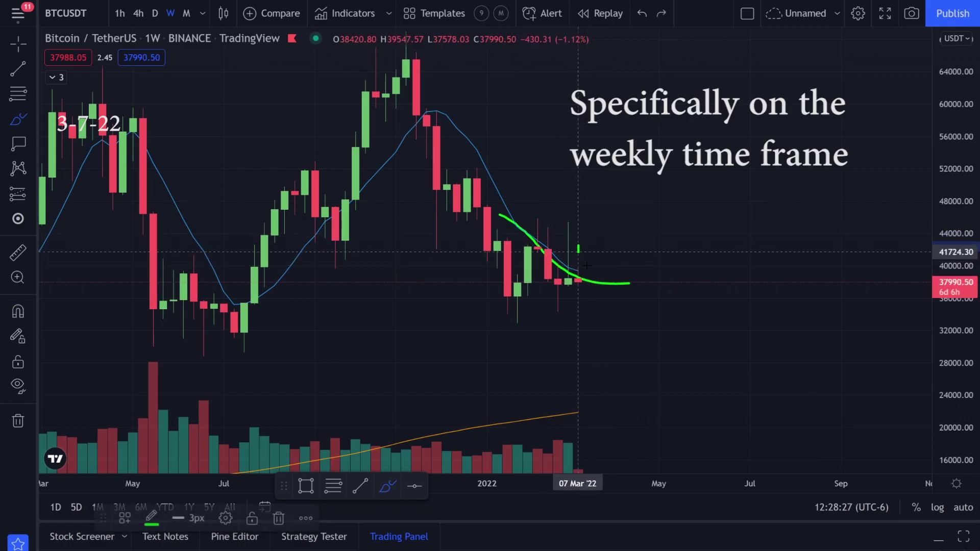
Sketch a zigzag weekly recovery path to about 54000, undo the strokes, and trace the moving average's decline from its late-2021 peak.
drag(675, 180, 688, 151)
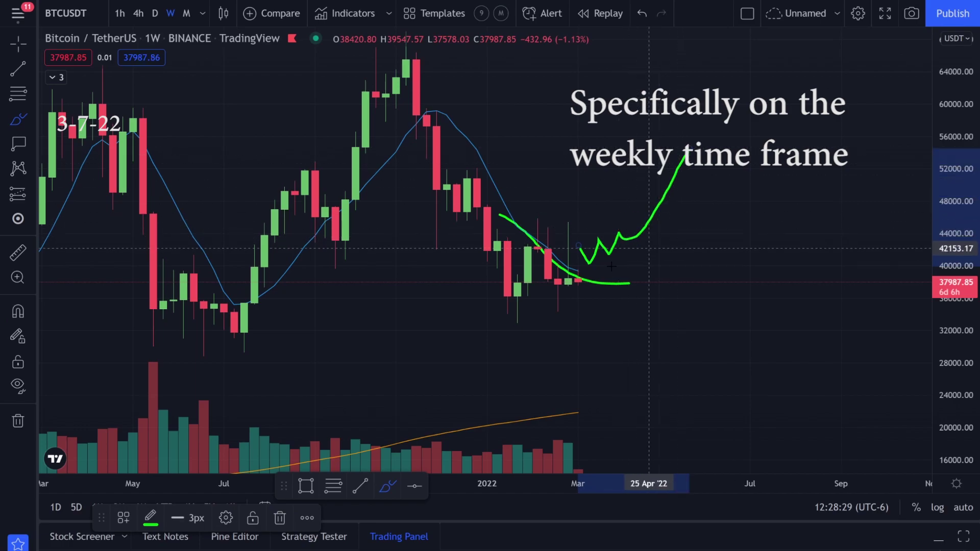
key(ctrl+z)
key(ctrl+z)
drag(427, 119, 477, 228)
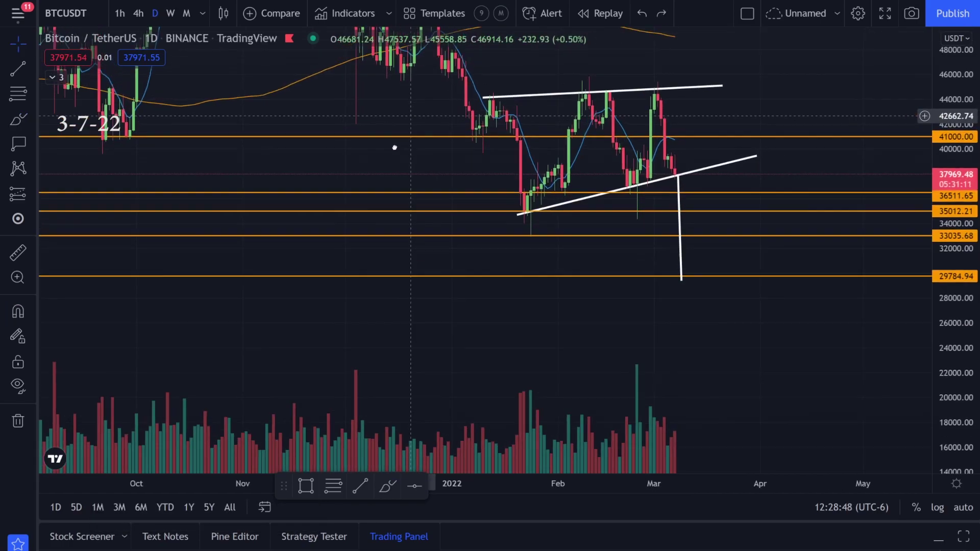
Trace the daily price swings between the two white trendlines from January to 4 March 2022 with the brush, and undo the stroke.
scroll(798, 147, up, 2)
drag(798, 147, 815, 137)
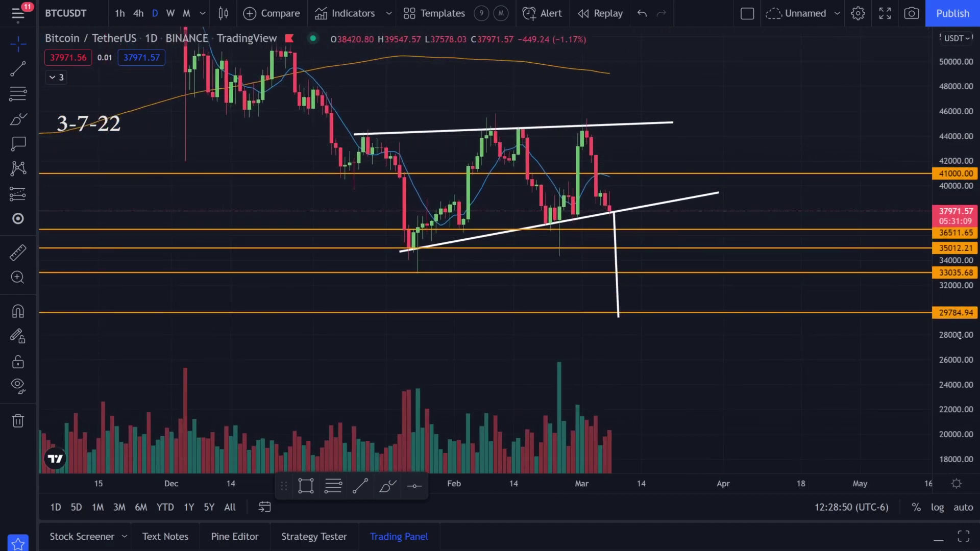
drag(954, 289, 954, 225)
drag(804, 189, 846, 217)
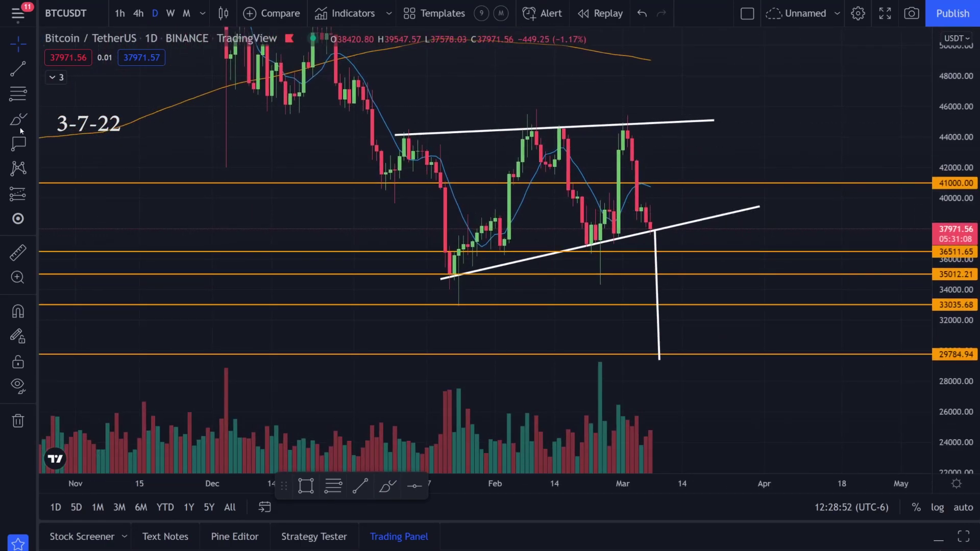
mouse_move(418, 145)
mouse_down()
mouse_move(477, 240)
mouse_move(591, 223)
mouse_move(637, 172)
mouse_up()
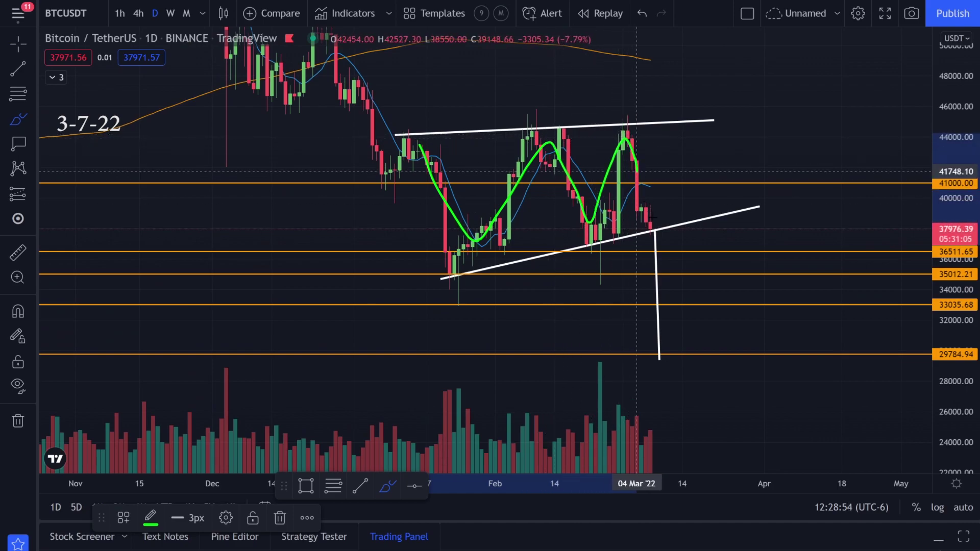
key(ctrl+z)
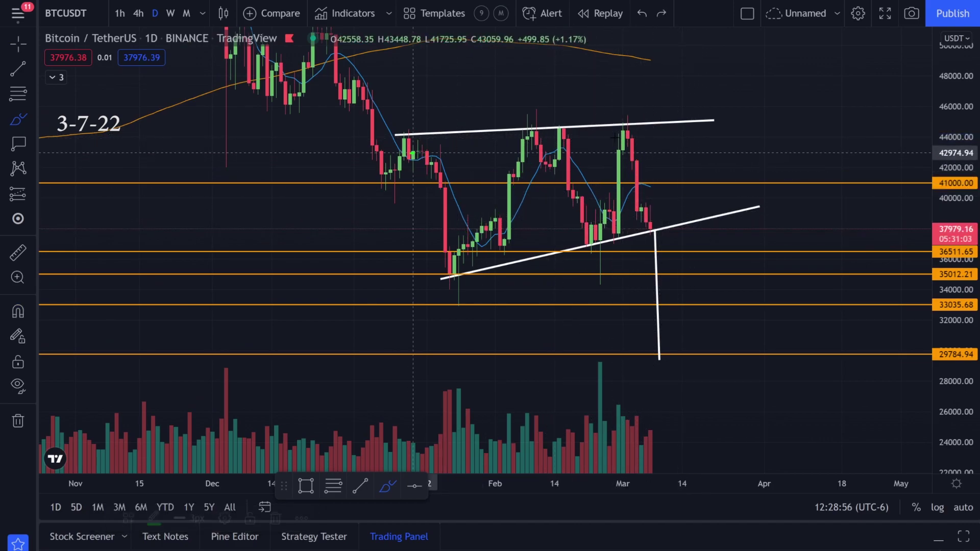
Mark the pattern's lower trendline, retrace the daily swings between the trendlines to about 9 March, and undo the strokes.
drag(413, 152, 651, 133)
drag(467, 266, 697, 220)
key(ctrl+z)
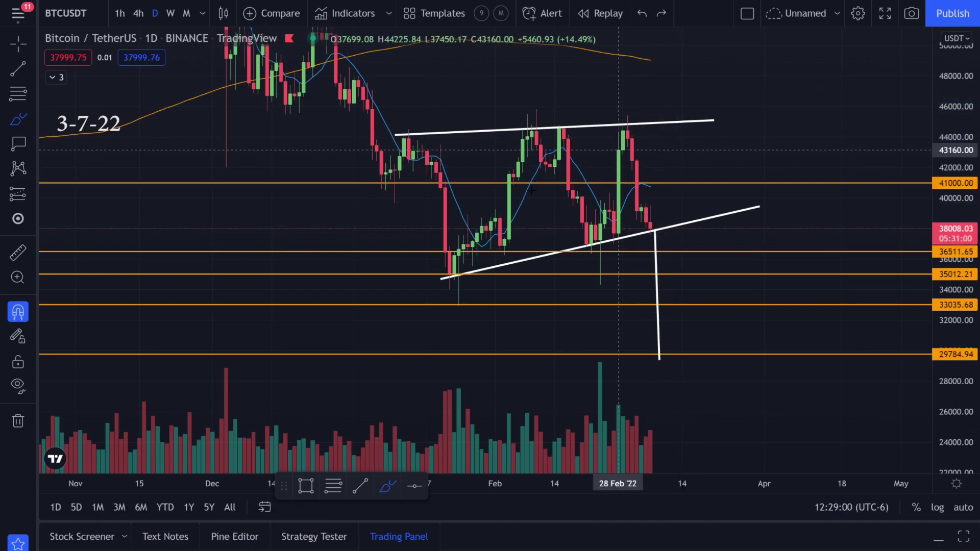
mouse_move(419, 140)
mouse_down()
mouse_move(623, 131)
mouse_move(660, 224)
mouse_up()
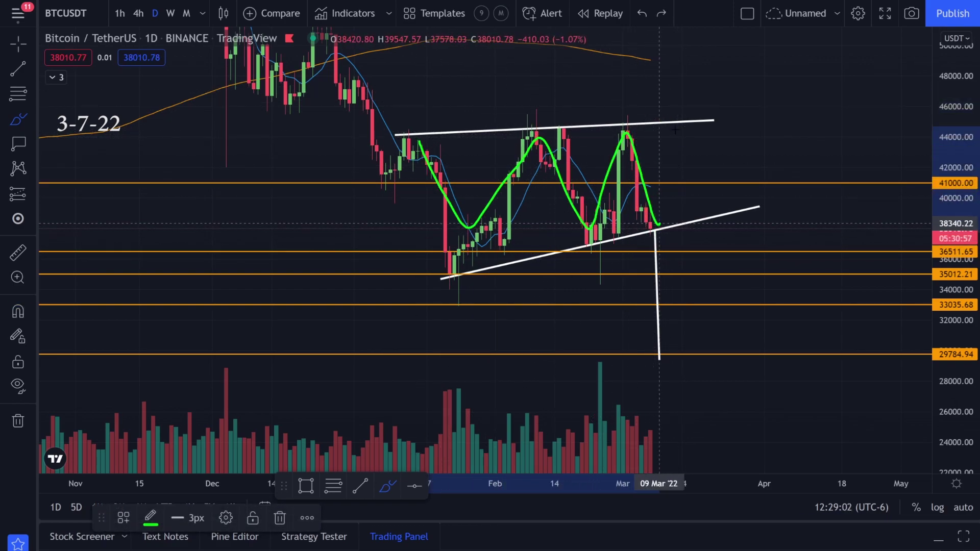
key(ctrl+z)
Sketch a bounce from the lower trendline to the upper one and a break down to about 35000, undoing each stroke.
scroll(659, 191, up, 6)
mouse_move(433, 215)
mouse_down()
mouse_move(428, 233)
mouse_move(482, 120)
mouse_up()
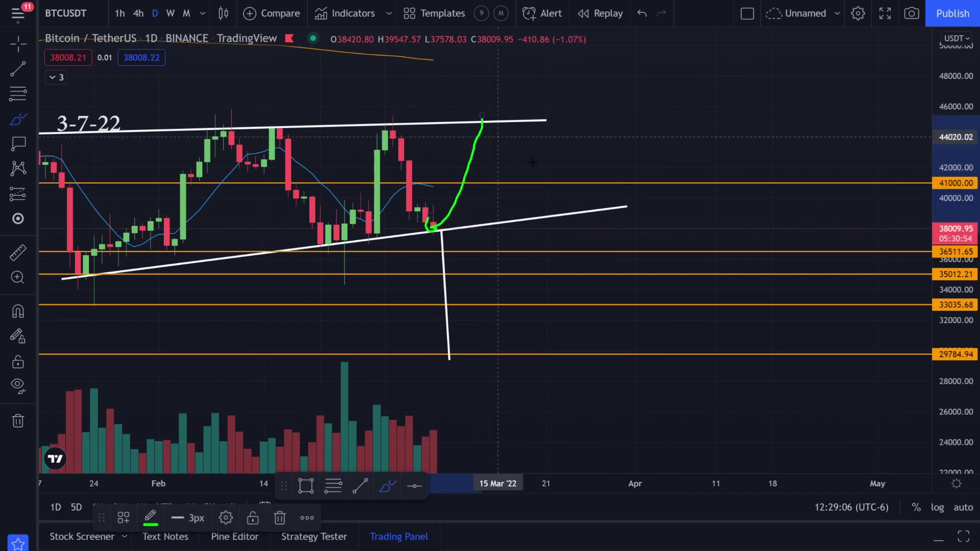
key(ctrl+z)
mouse_move(441, 209)
mouse_down()
mouse_move(431, 218)
mouse_move(453, 280)
mouse_up()
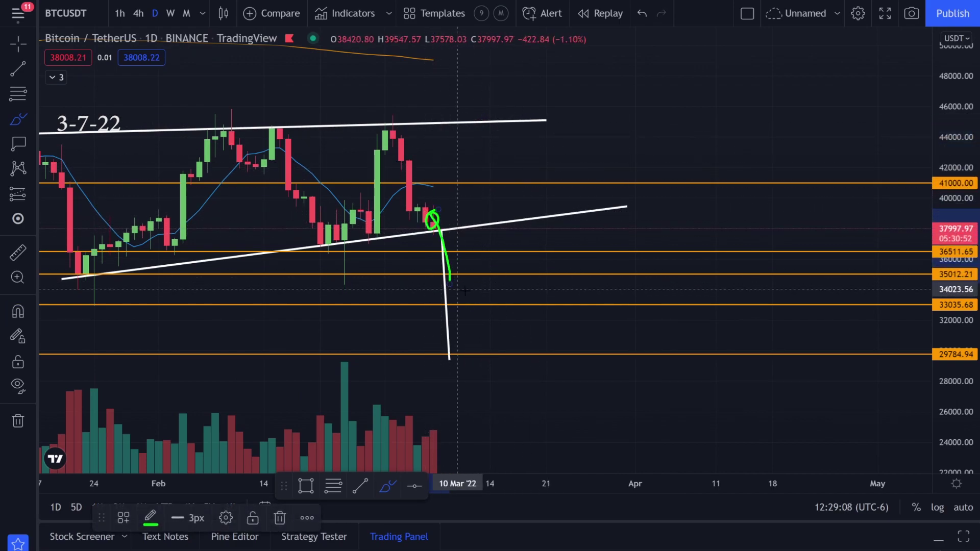
key(ctrl+z)
Mark the latest daily candle breaking below the lower white trendline with the brush, and undo the stroke.
scroll(493, 263, down, 4)
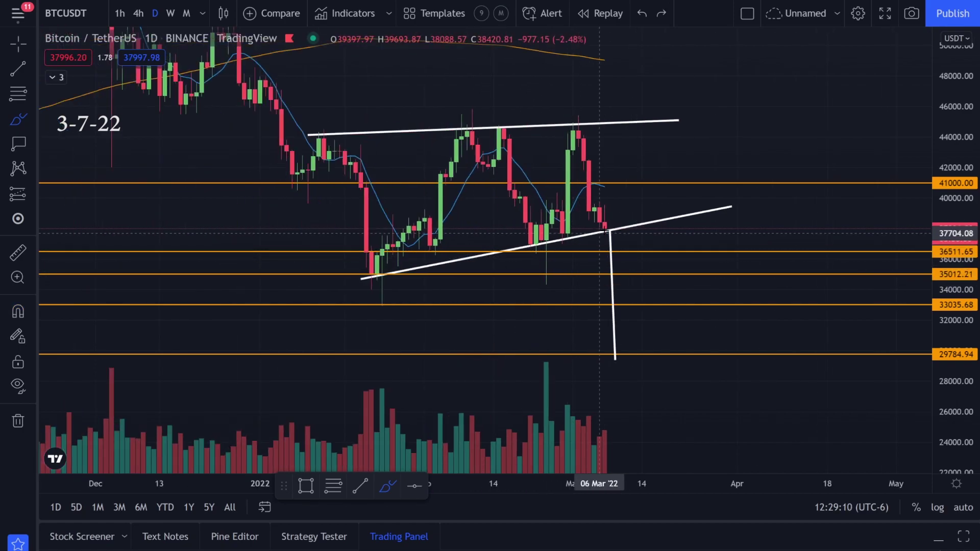
drag(608, 218, 615, 256)
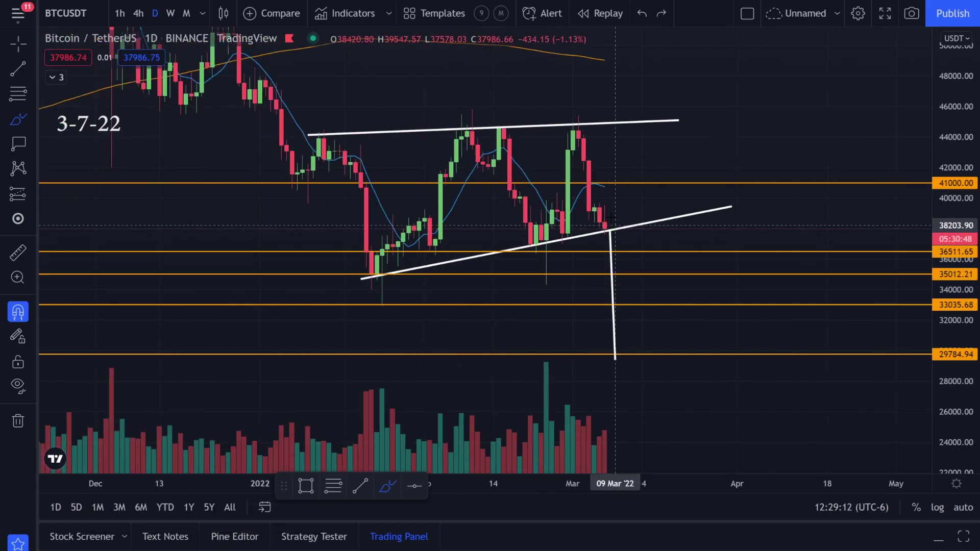
key(ctrl+z)
Mark the latest candles at the lower trendline with a green arc, then circle the 29784.94 target and undo the circle.
scroll(680, 328, down, 4)
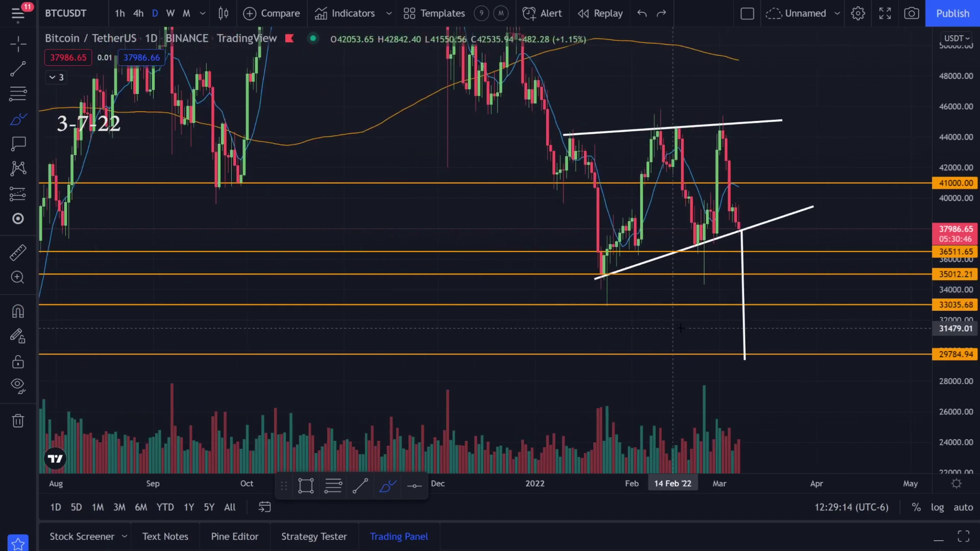
drag(742, 216, 745, 229)
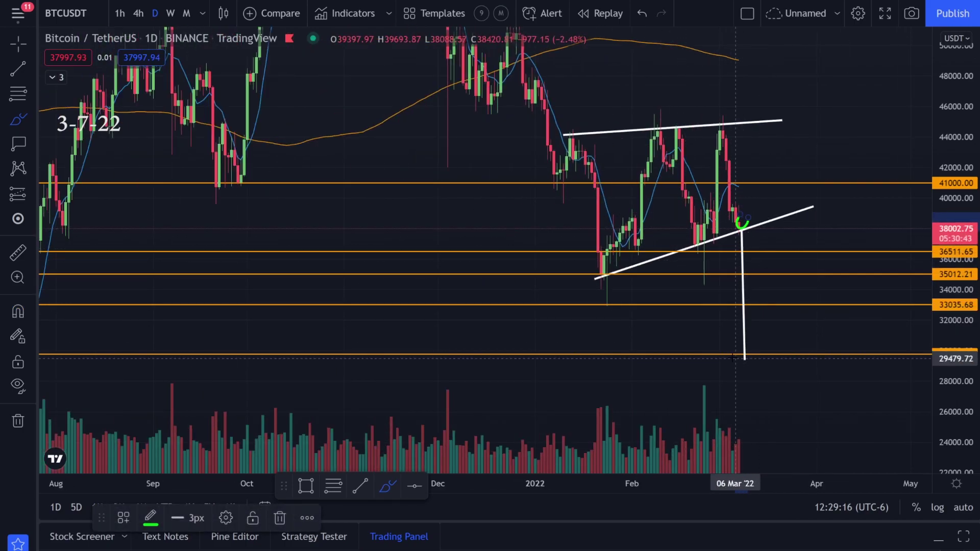
drag(749, 340, 750, 345)
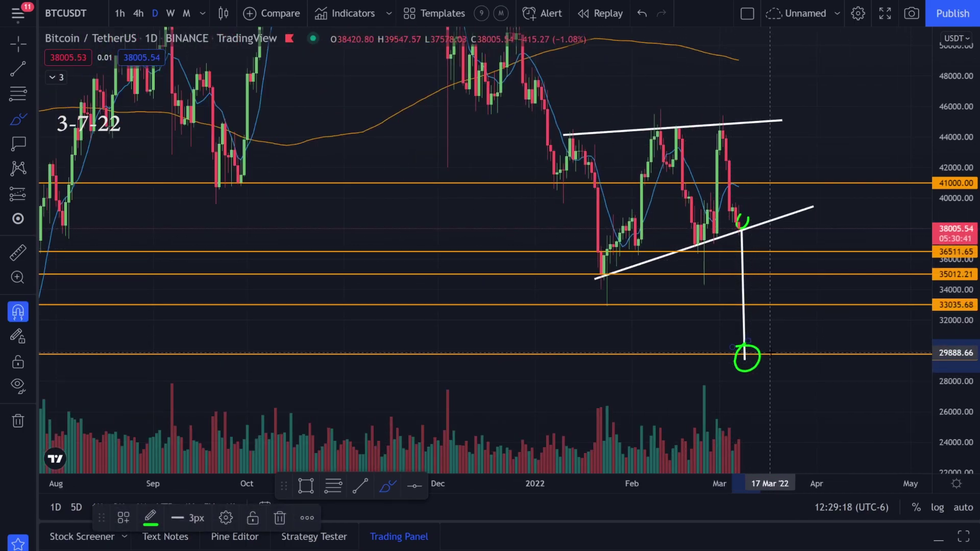
key(ctrl+z)
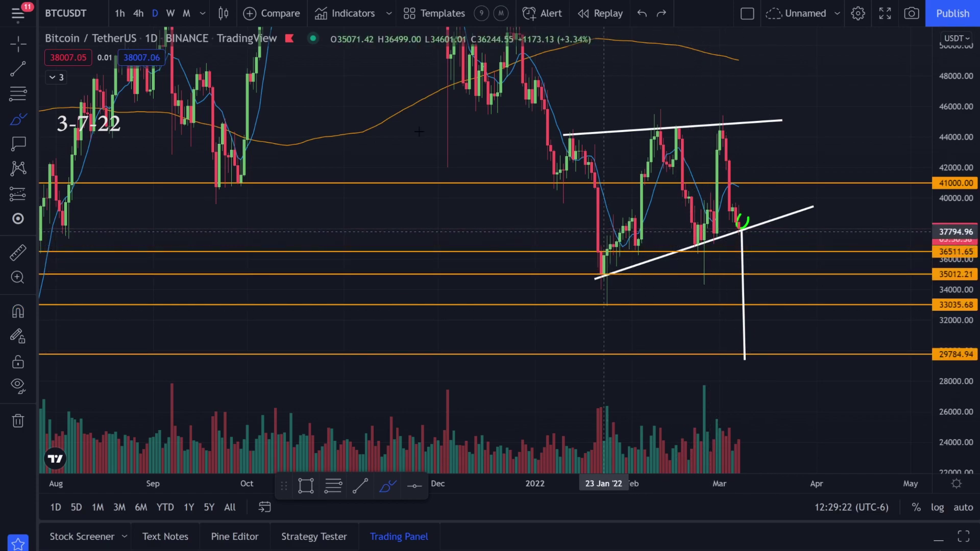
Switch to the 4-hour chart, shift the lower white trendline up and back in time, and delete it.
click(138, 13)
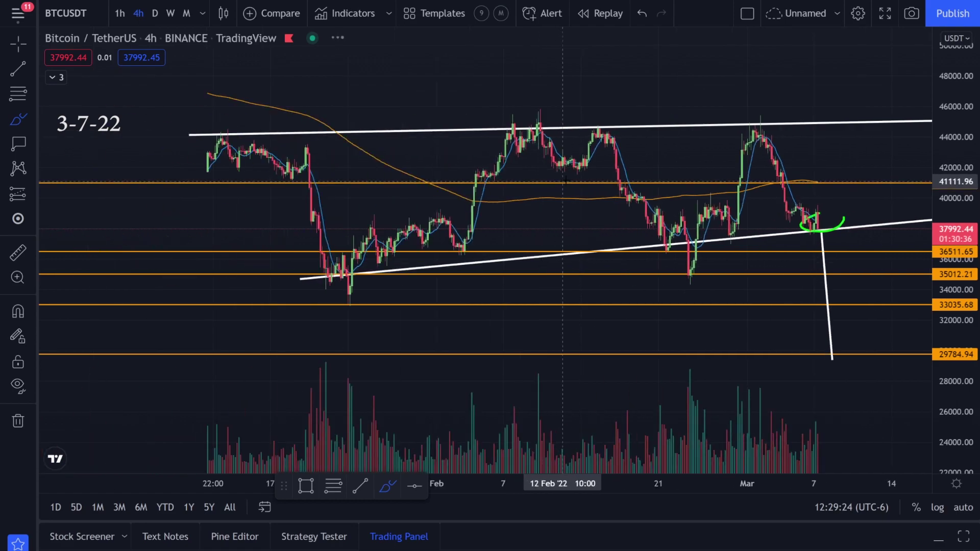
scroll(566, 180, down, 1)
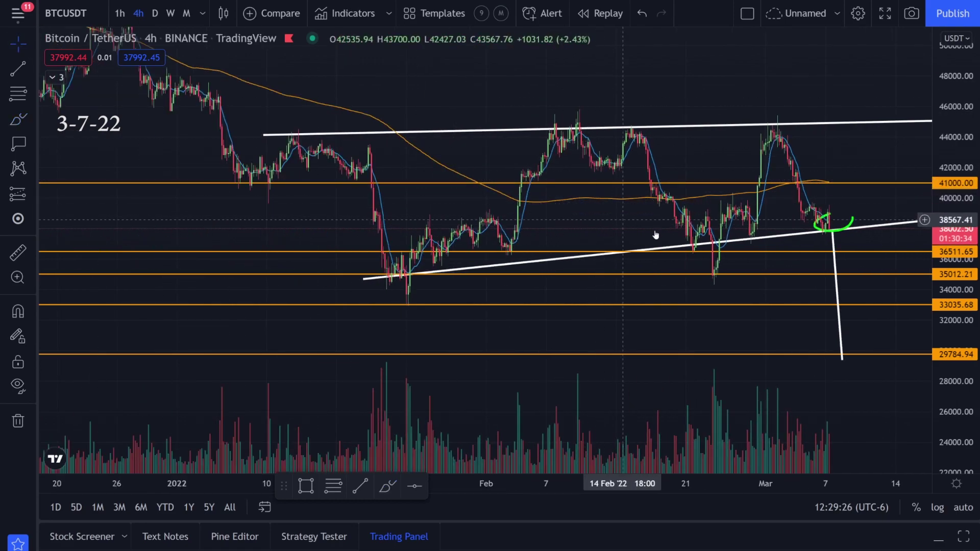
drag(660, 248, 569, 196)
key(Delete)
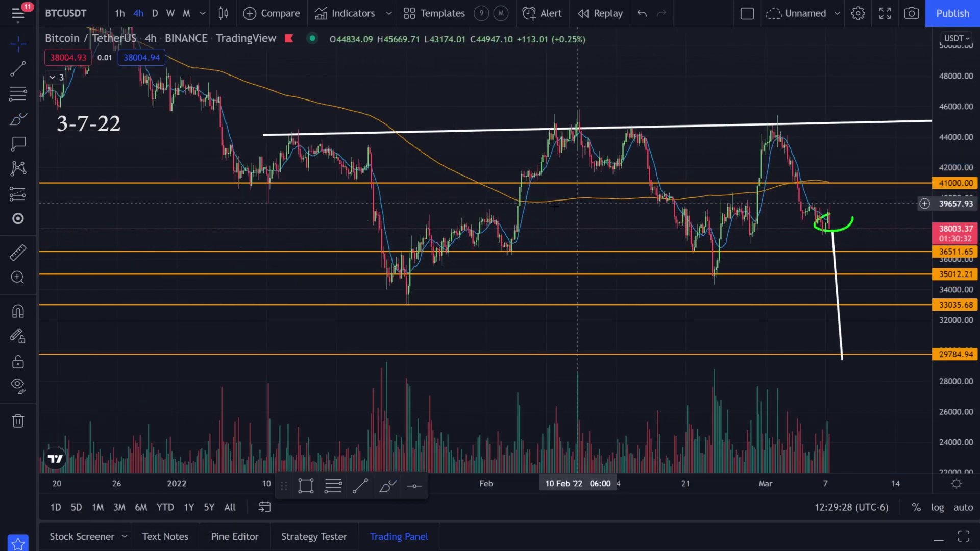
Mark the 4-hour lows from late January to mid-February 2022 with brush strokes, and remove the strokes.
scroll(503, 256, down, 2)
click(18, 119)
mouse_move(687, 236)
mouse_down()
mouse_move(679, 327)
mouse_move(656, 237)
mouse_up()
key(Delete)
drag(593, 239, 587, 240)
drag(534, 258, 509, 298)
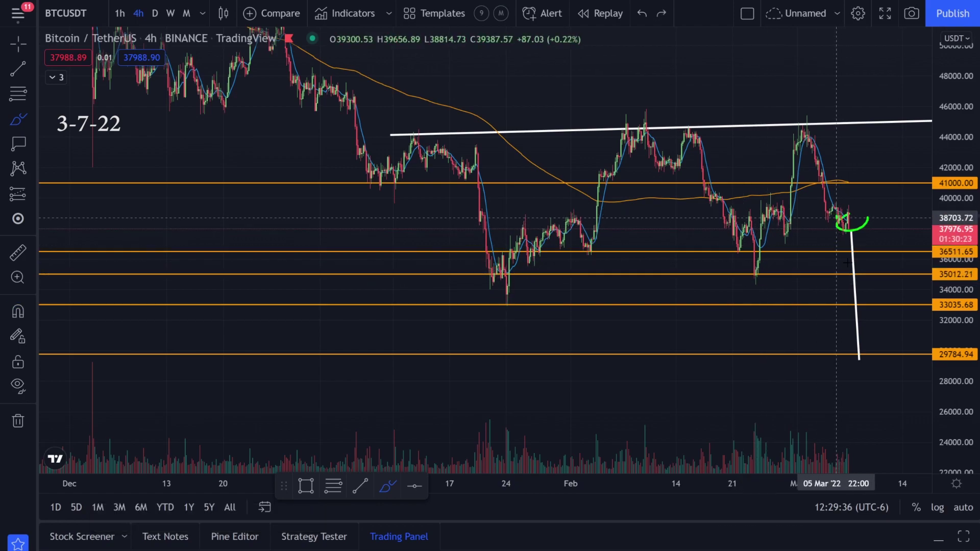
Sketch a rise from the latest 4-hour candles to the 41000 level, undo it, and restore the lower trendline to its original position.
mouse_move(838, 222)
mouse_down()
mouse_move(858, 281)
mouse_move(881, 183)
mouse_up()
key(ctrl+z)
key(ctrl+z)
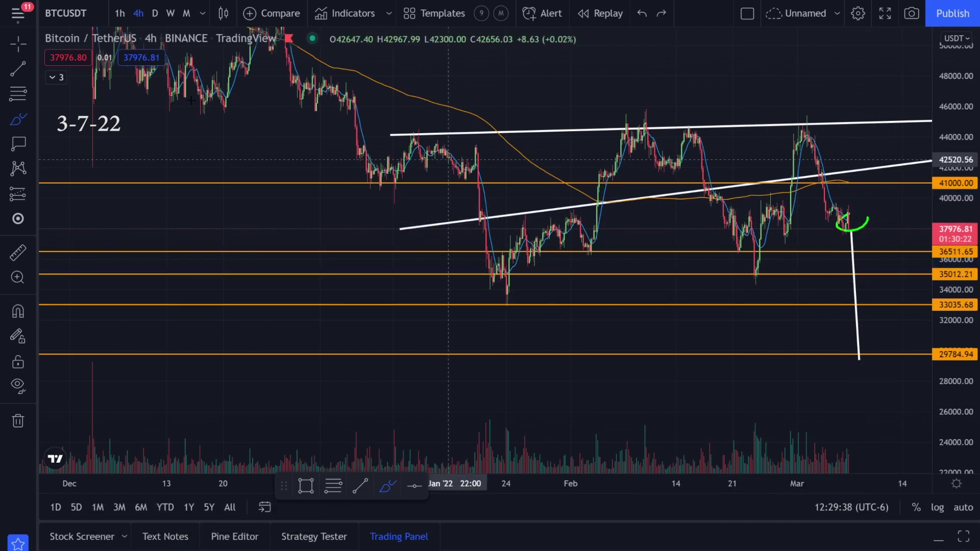
key(ctrl+z)
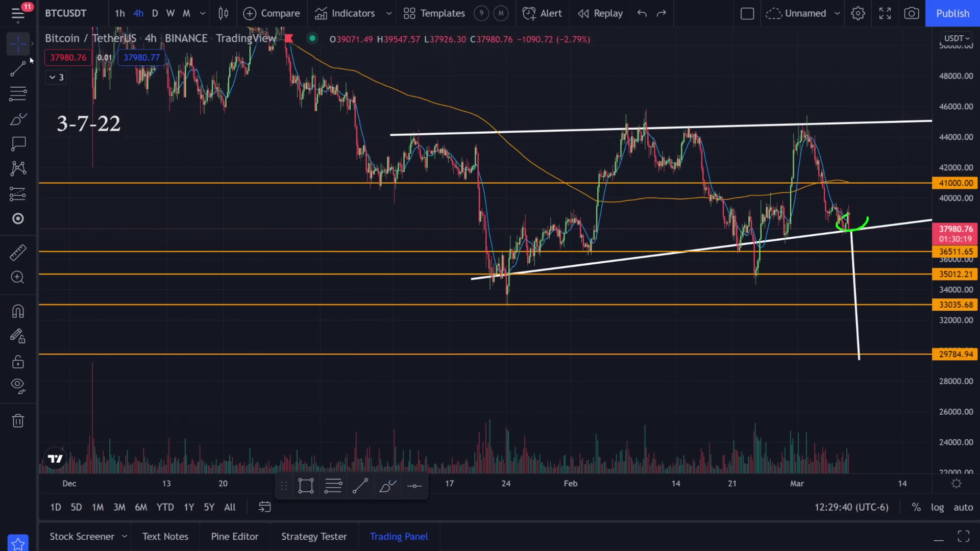